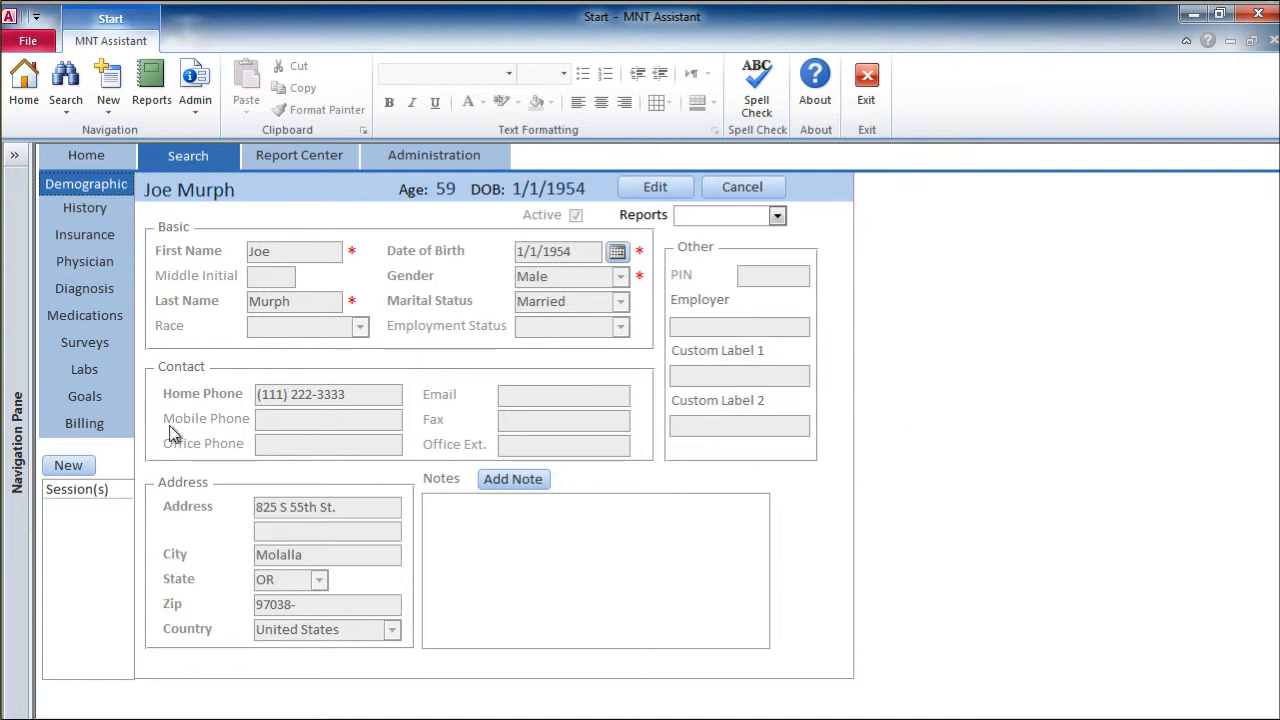
Step: Start a new session for the patient and set its time from 09:15 AM to 10:15 AM
click(66, 466)
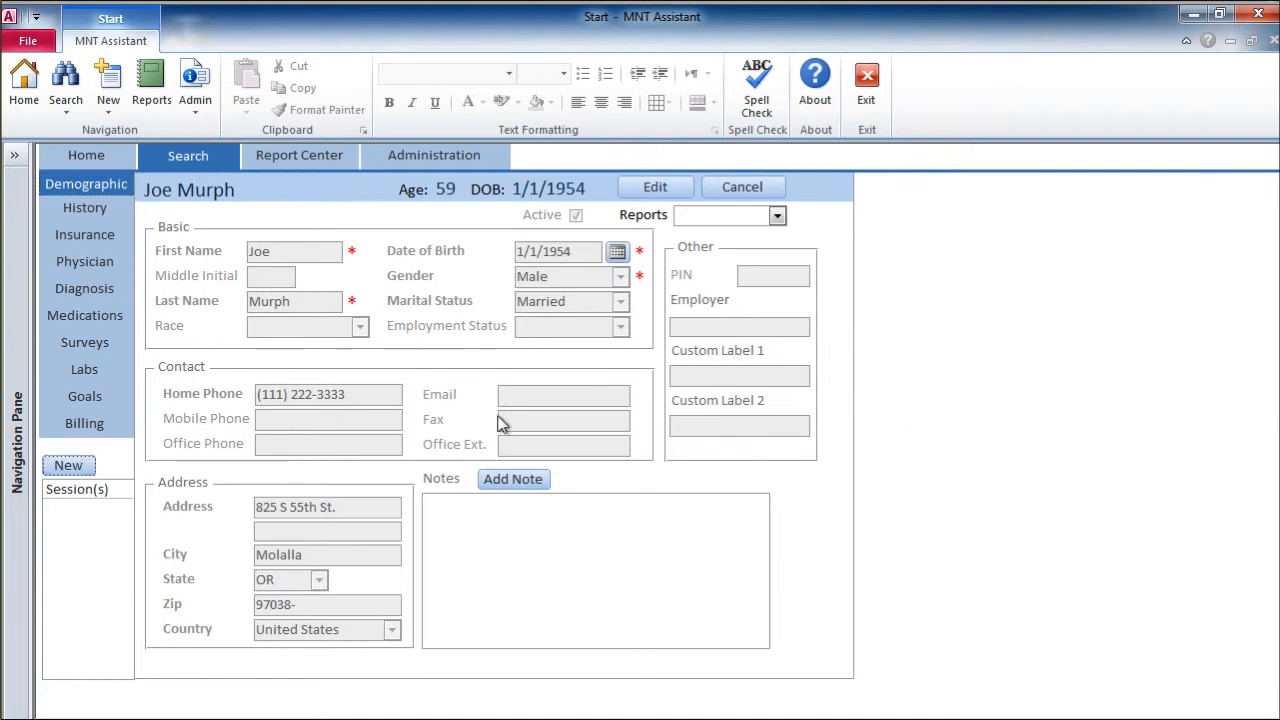
click(624, 432)
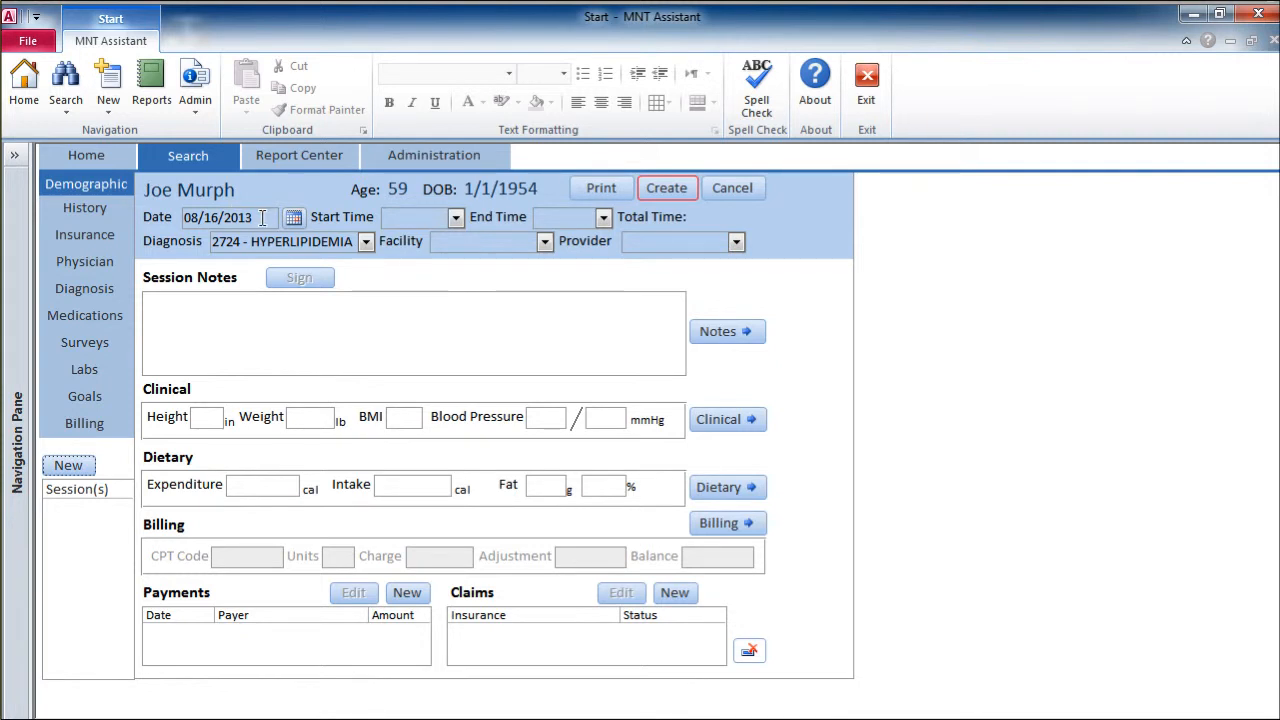
drag(262, 217, 143, 216)
click(391, 217)
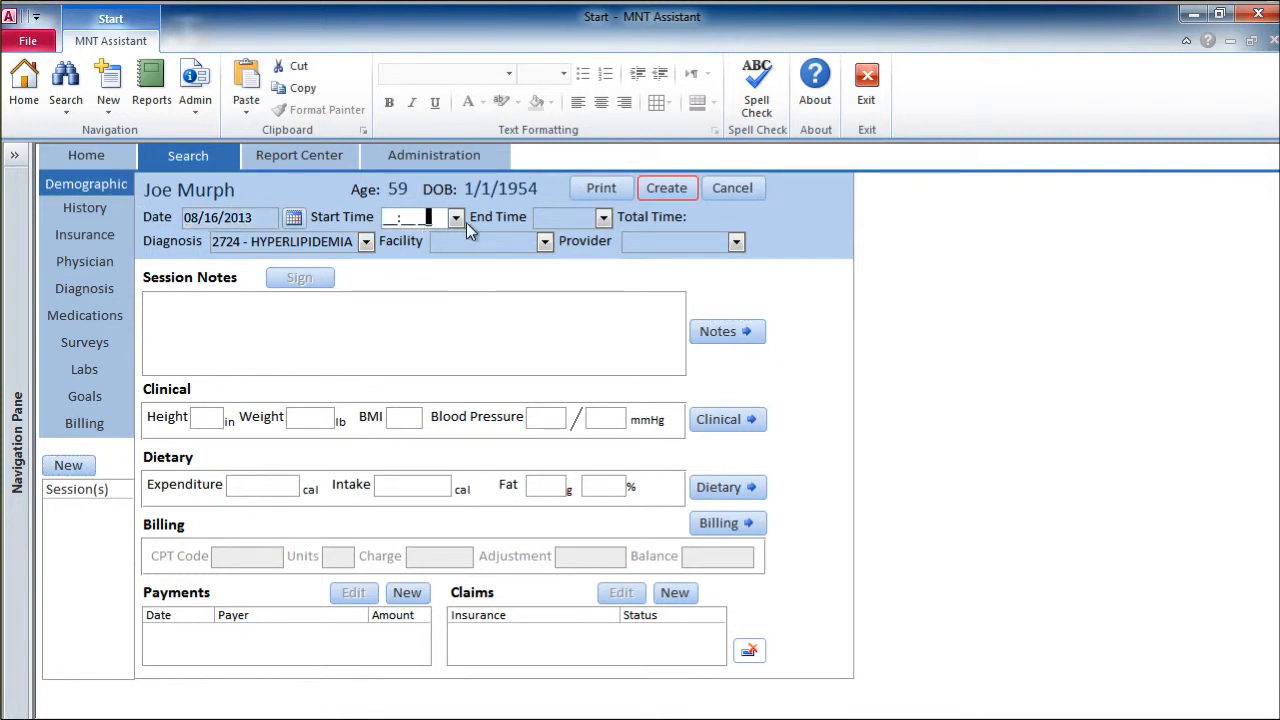
click(461, 221)
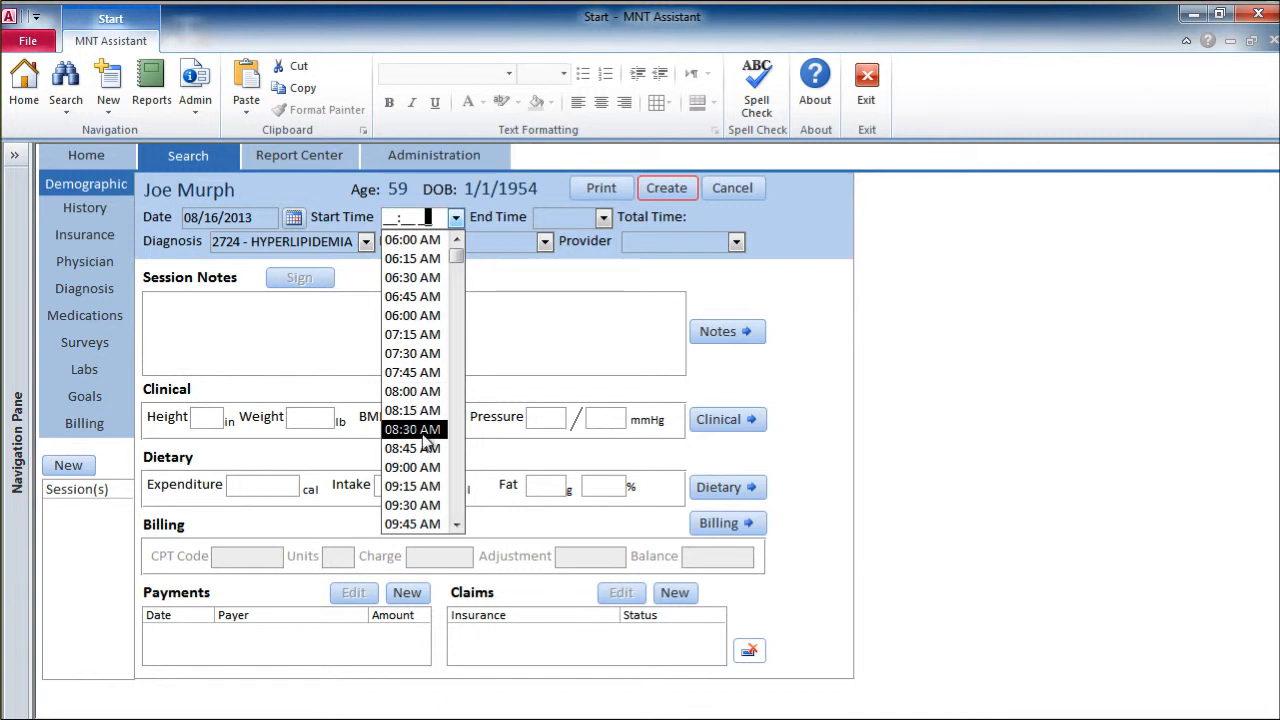
click(420, 488)
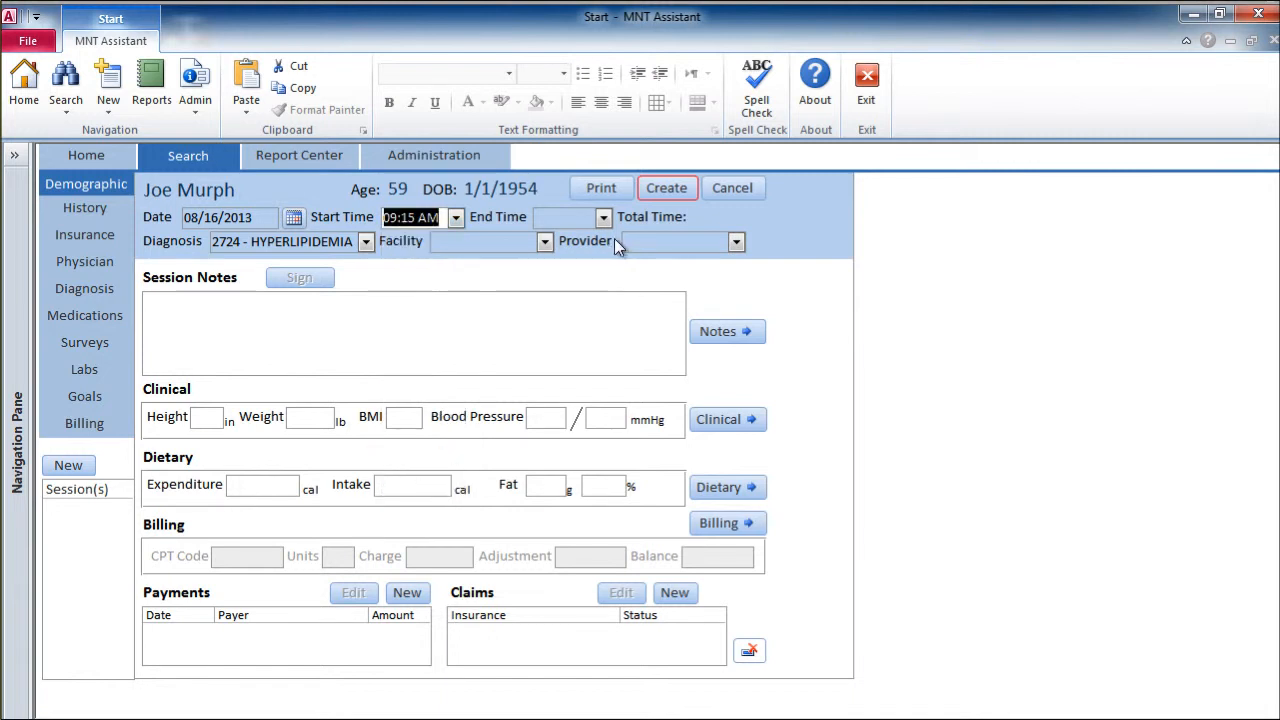
click(604, 219)
click(583, 295)
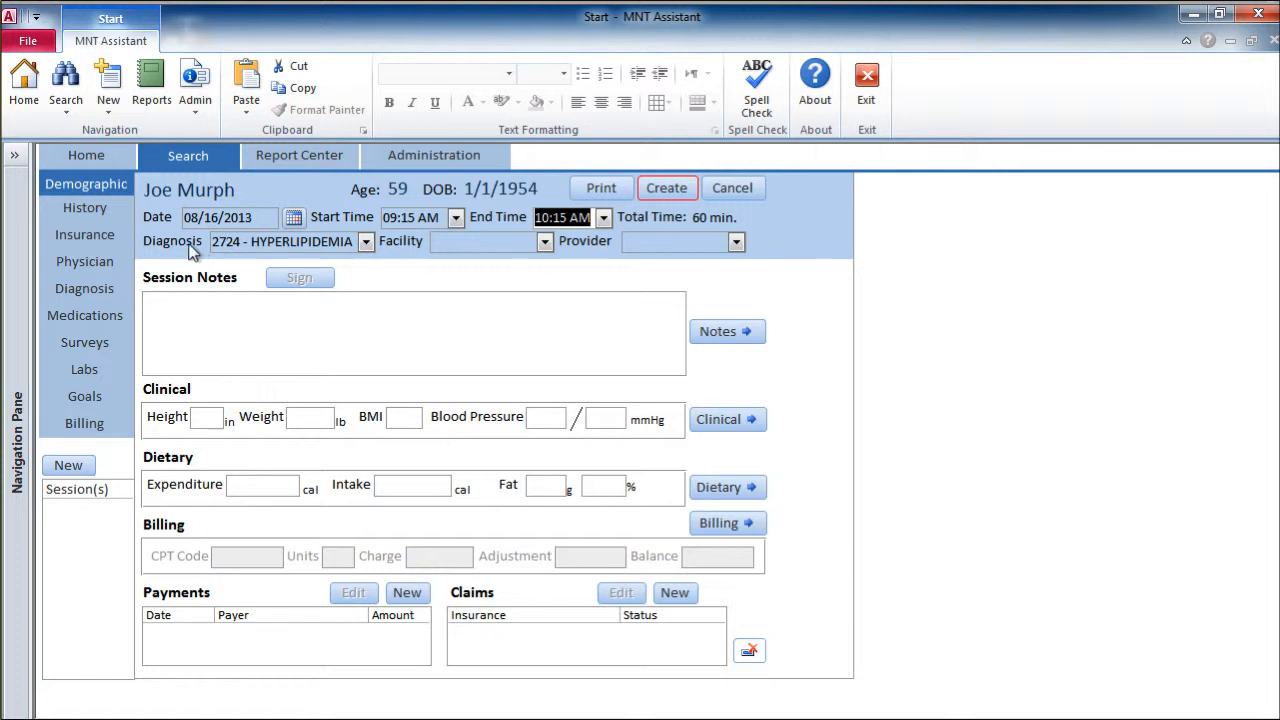
Step: Set the session's facility to Office, choose the demo dietitian as provider, and create the session
click(261, 245)
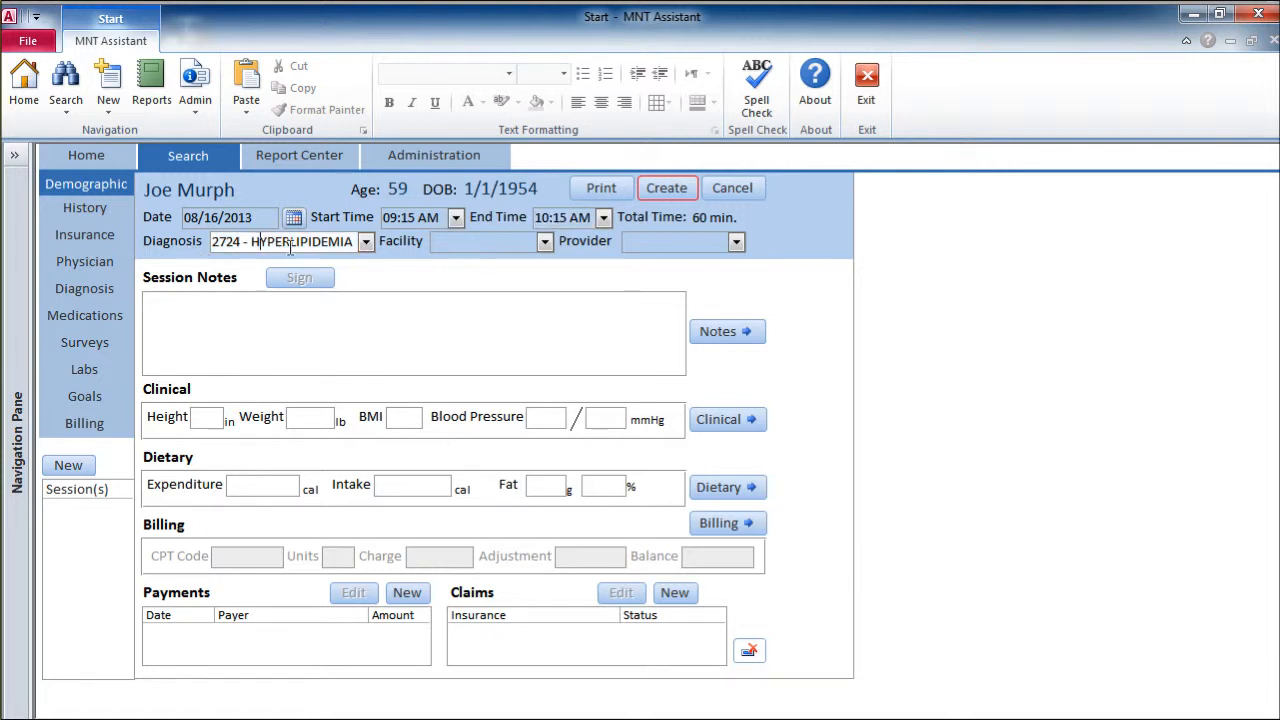
click(544, 246)
click(460, 260)
click(736, 242)
click(666, 264)
click(578, 334)
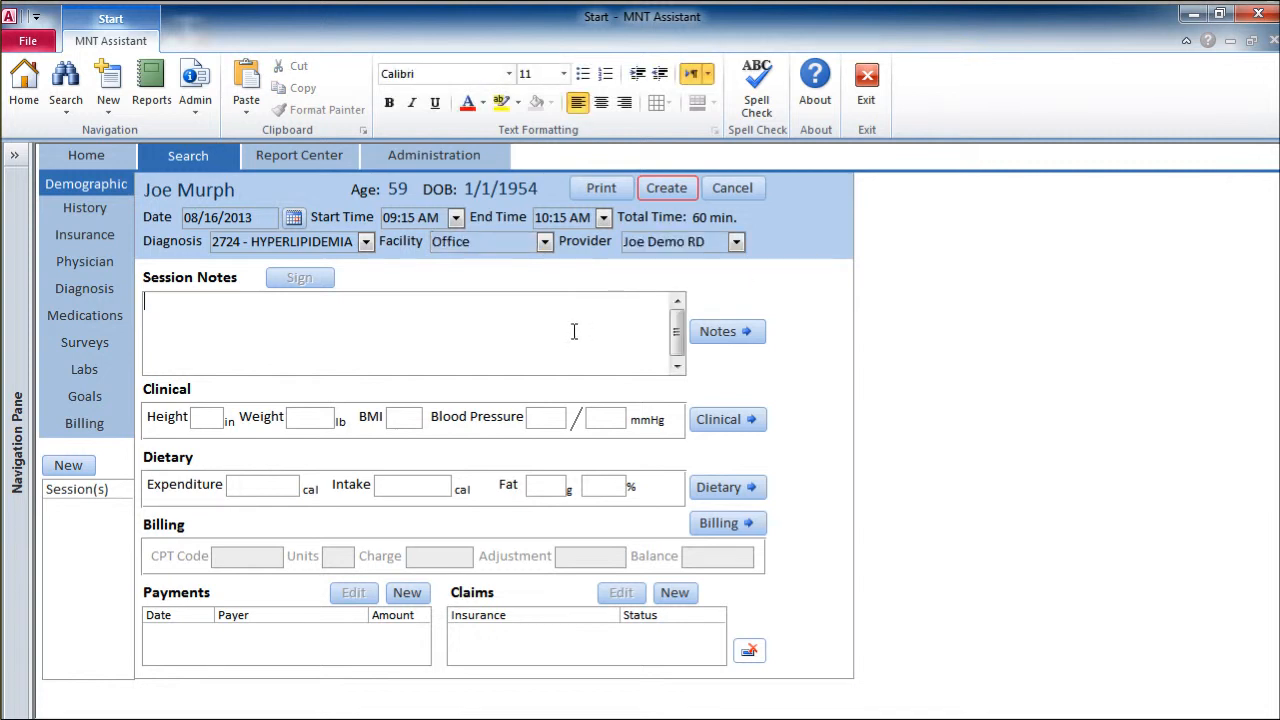
click(668, 190)
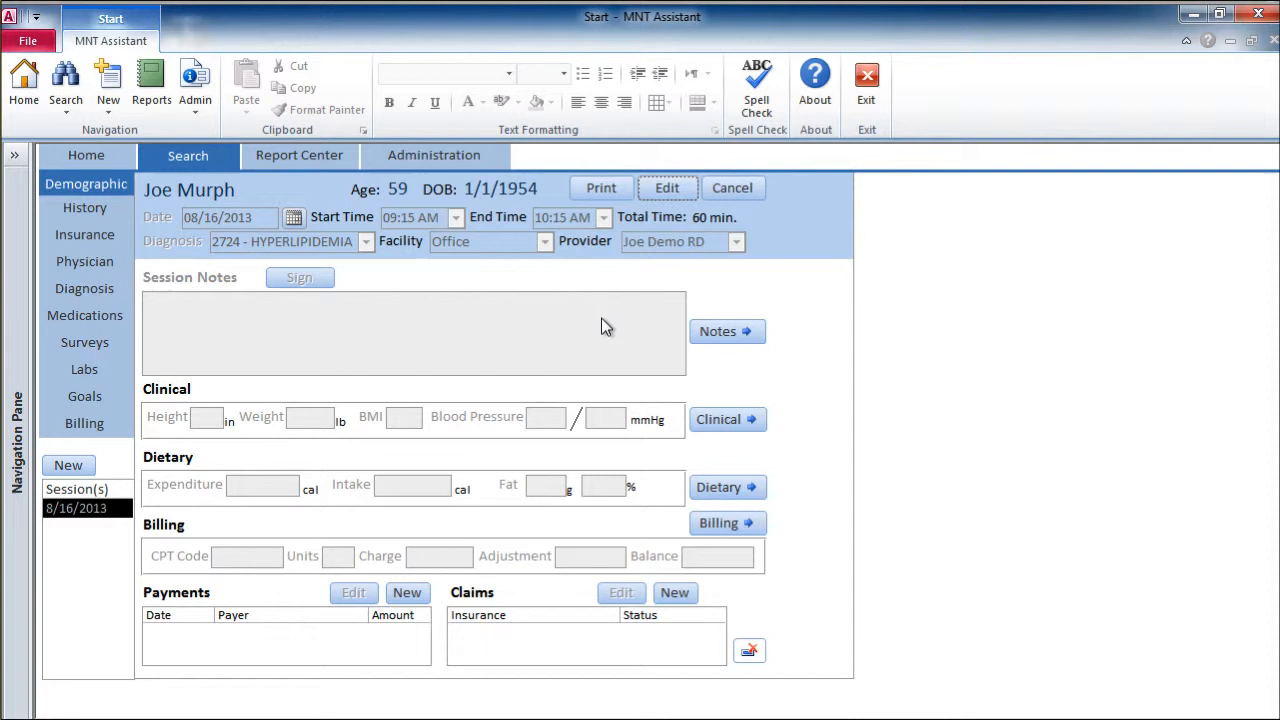
Step: Insert the 7/30/2013 food frequency assessment into the session's dietary data and save it
click(752, 492)
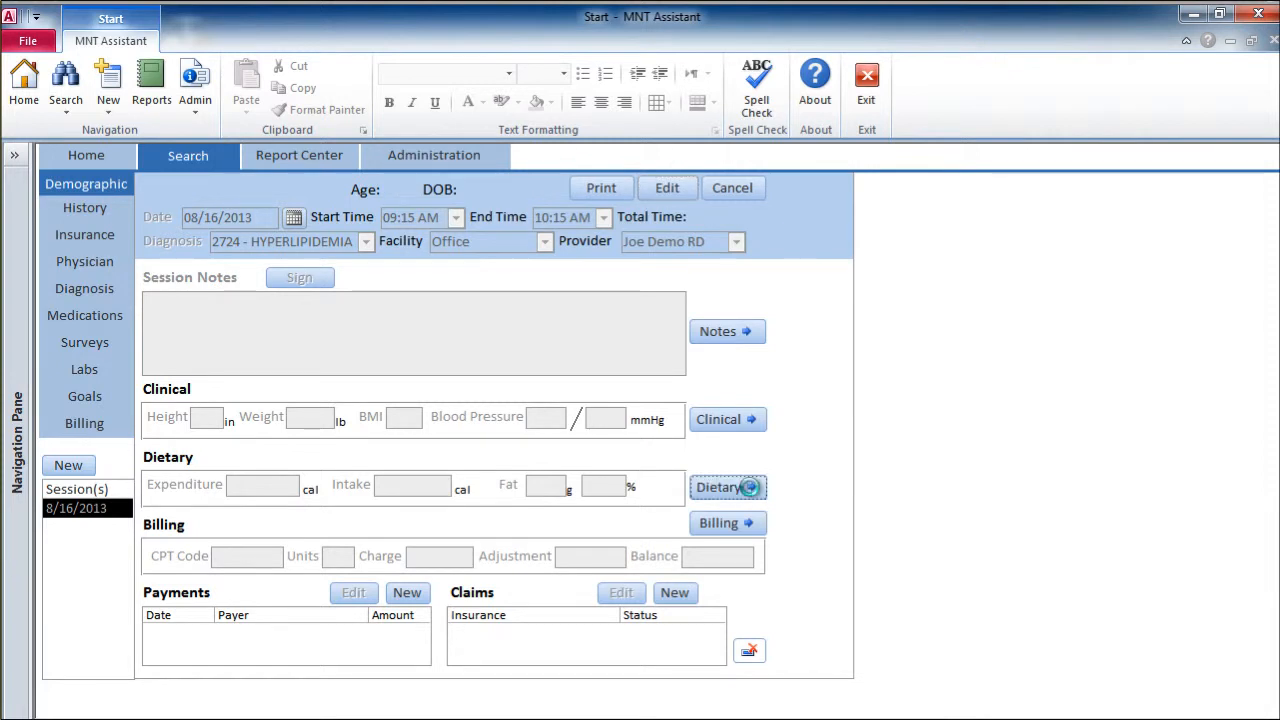
click(711, 187)
click(732, 214)
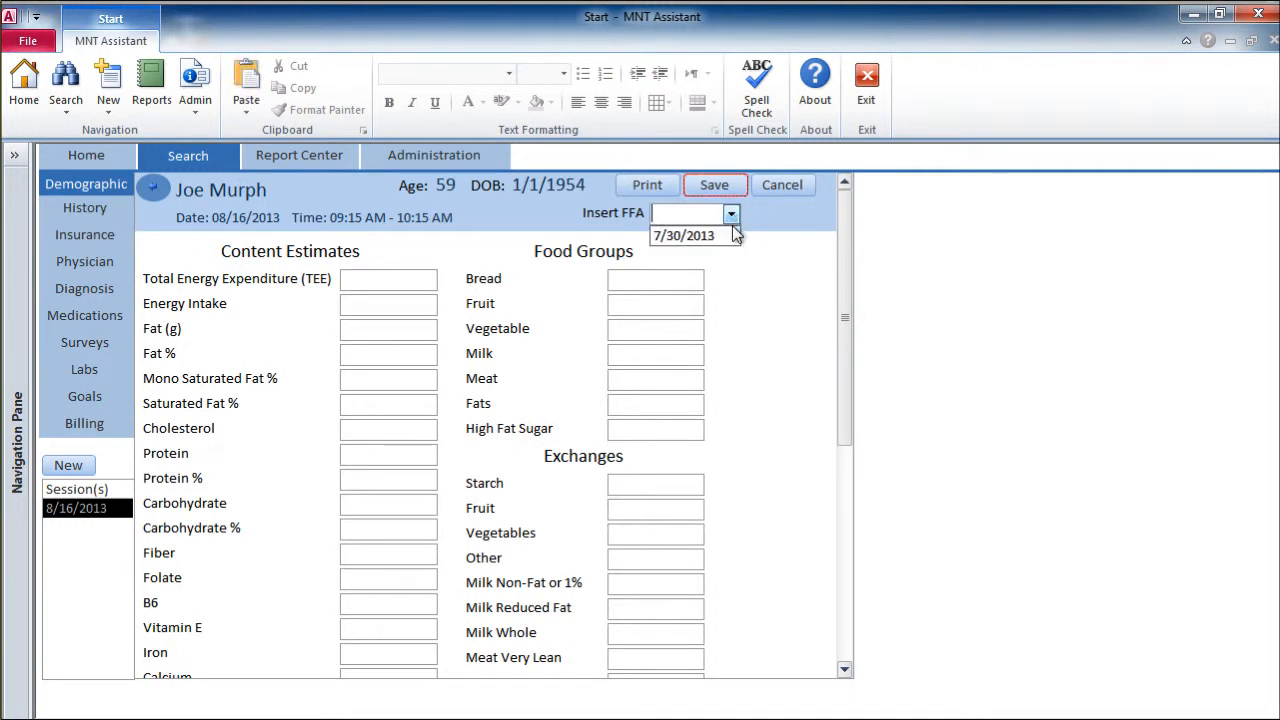
click(727, 238)
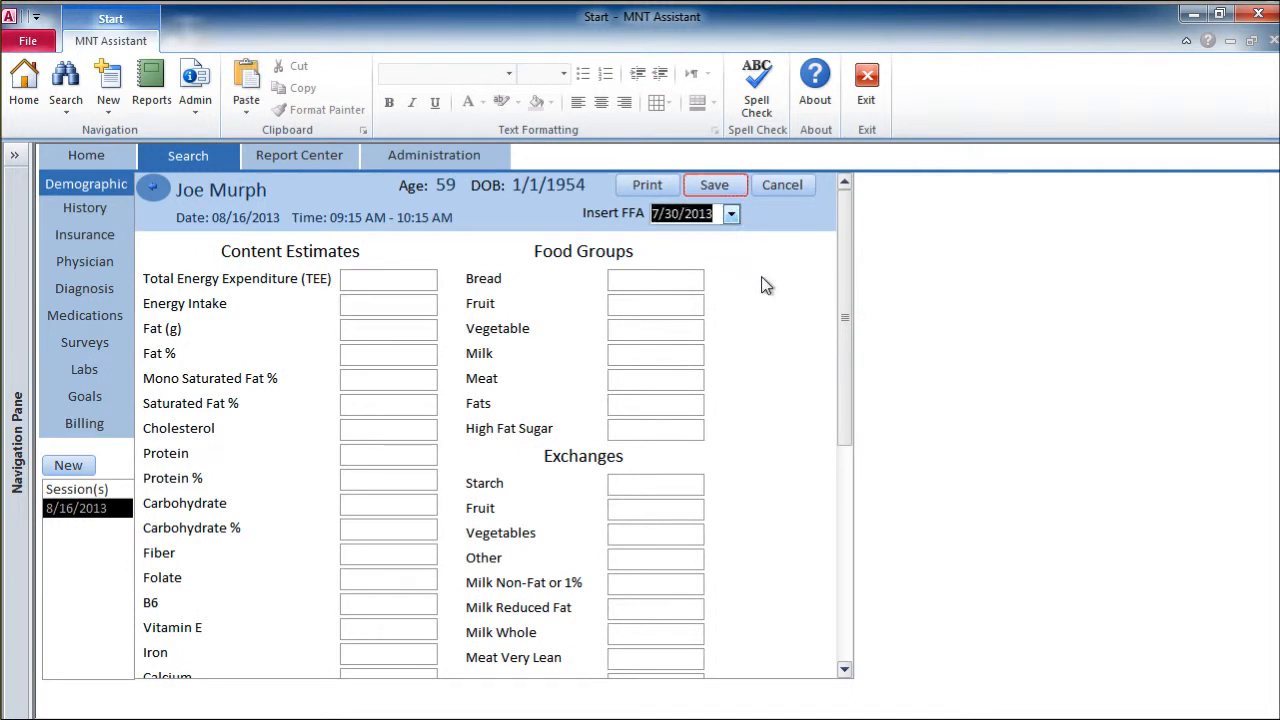
click(713, 186)
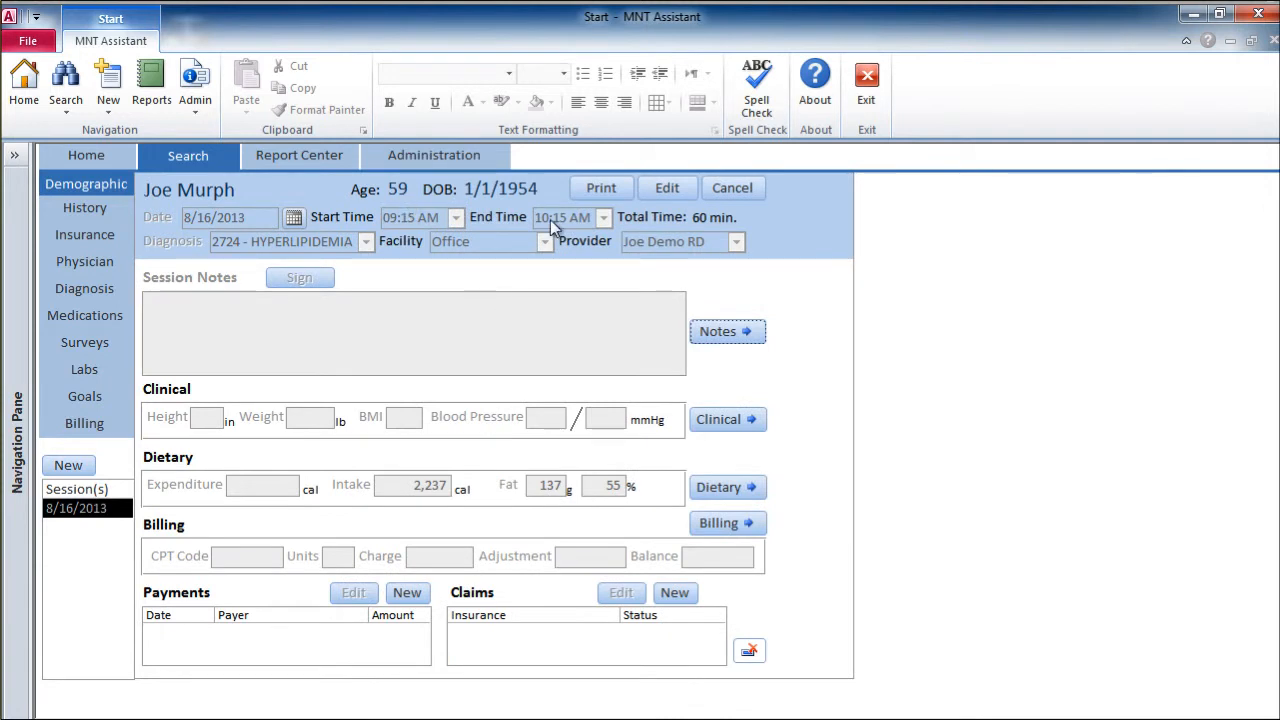
Step: Create a billing entry of type CPT Code with code 97802 and return to the session overview
click(725, 524)
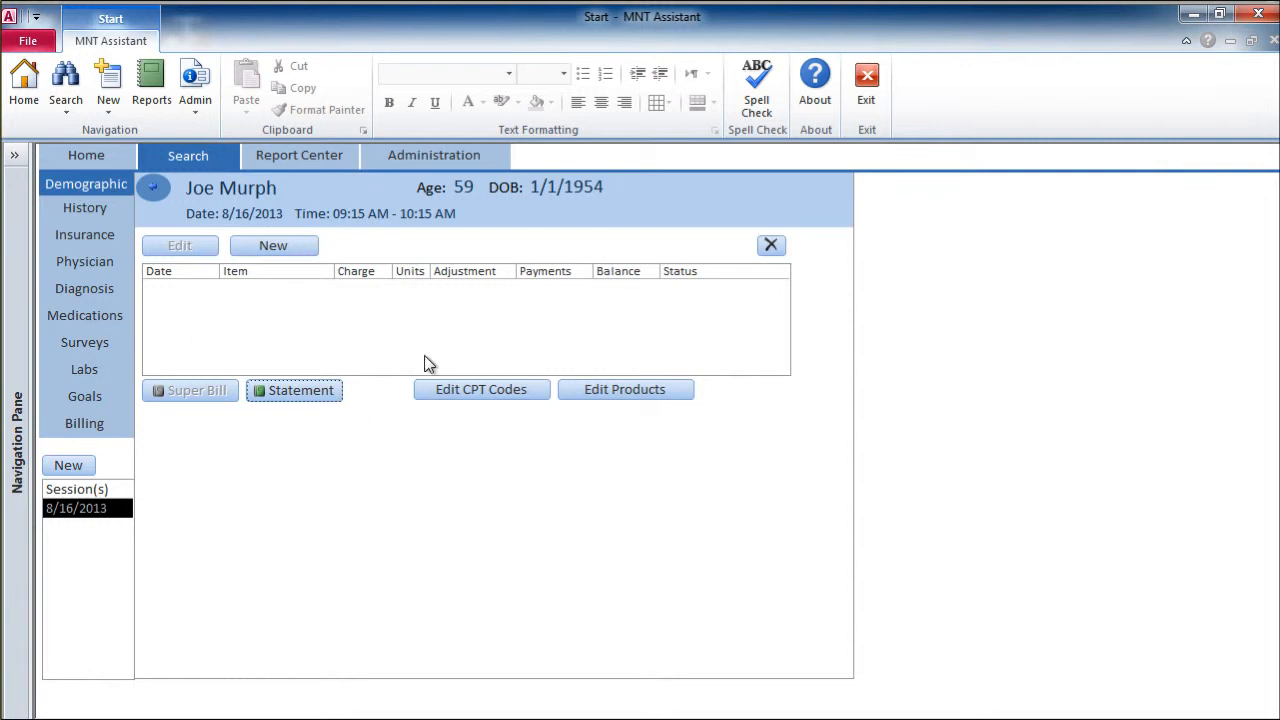
click(287, 245)
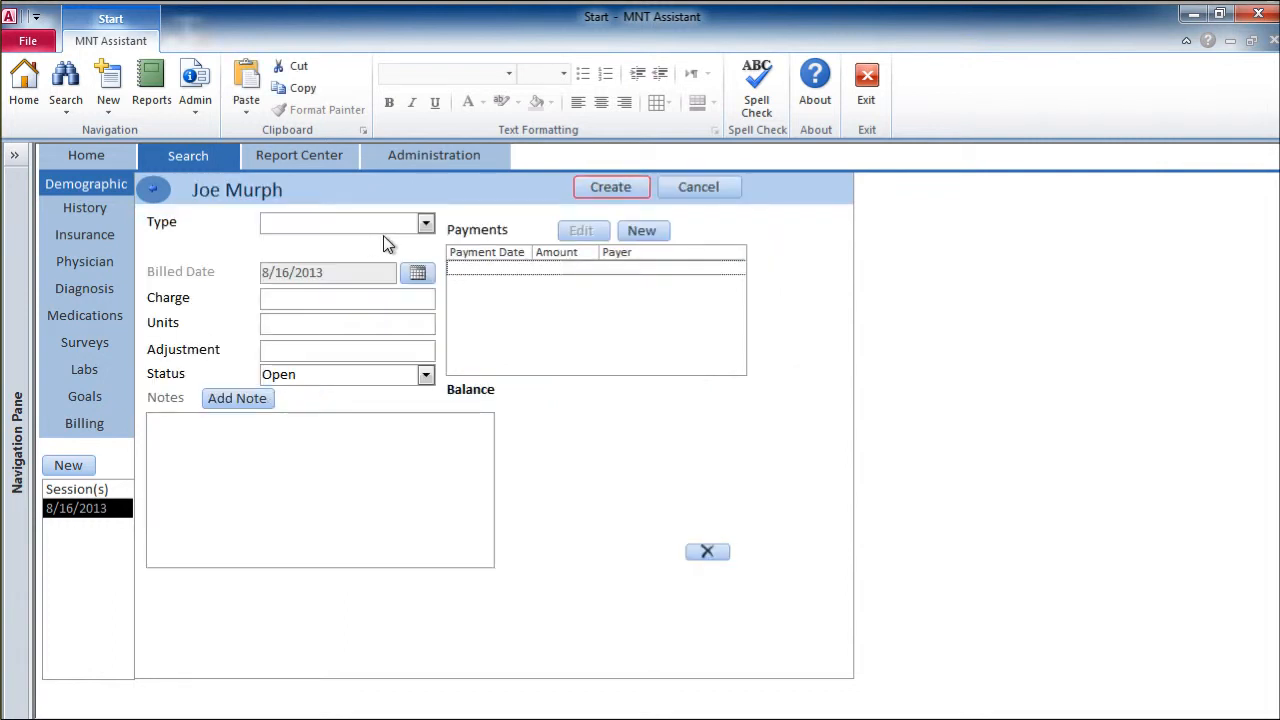
click(425, 223)
click(418, 246)
click(425, 247)
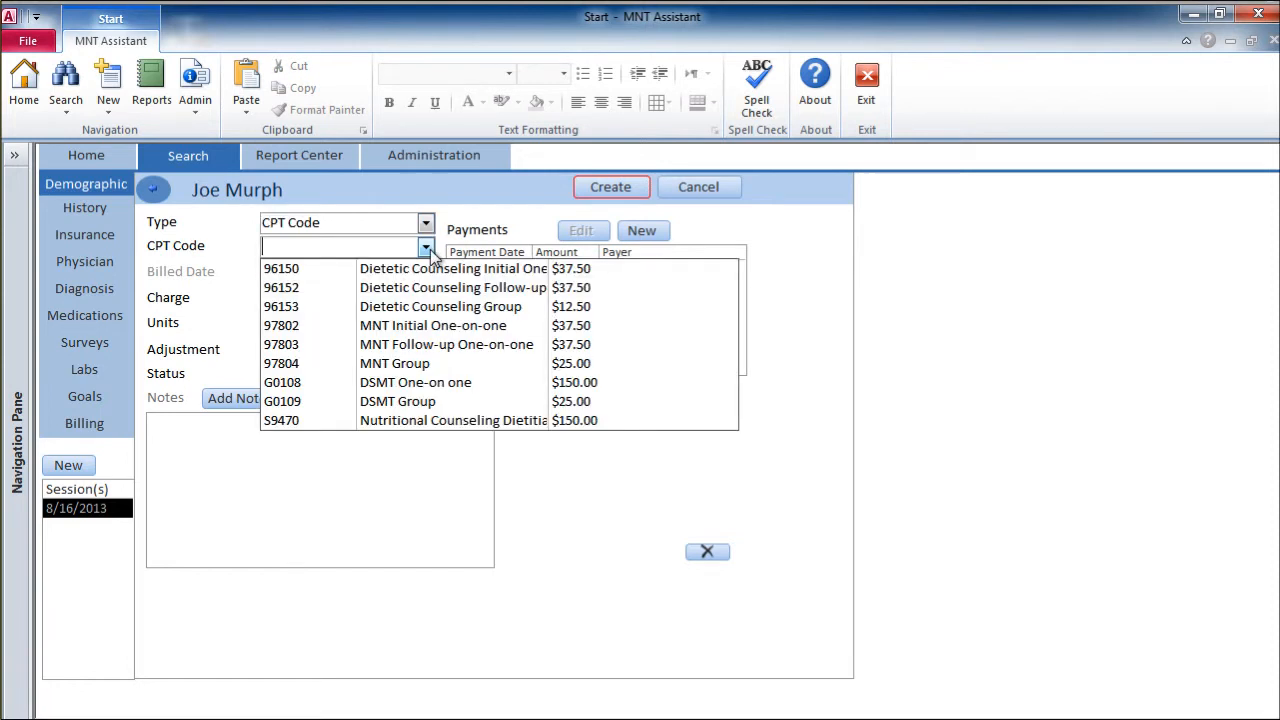
click(437, 335)
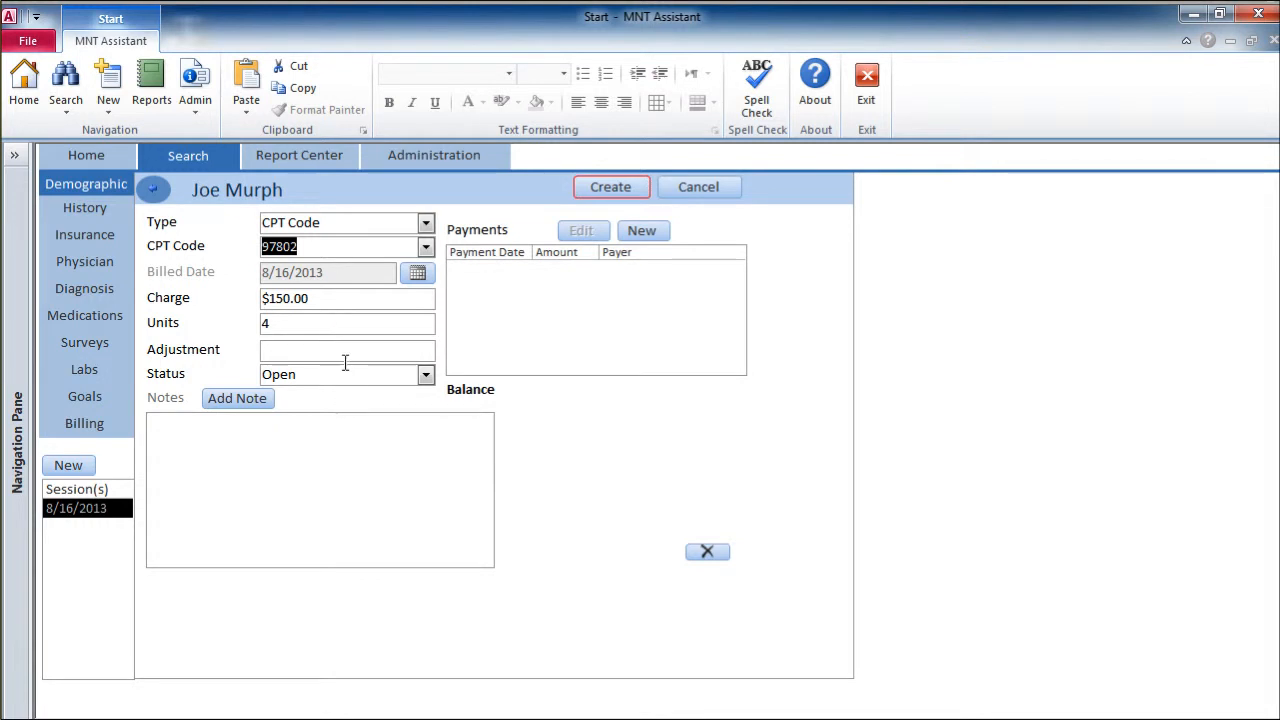
click(619, 196)
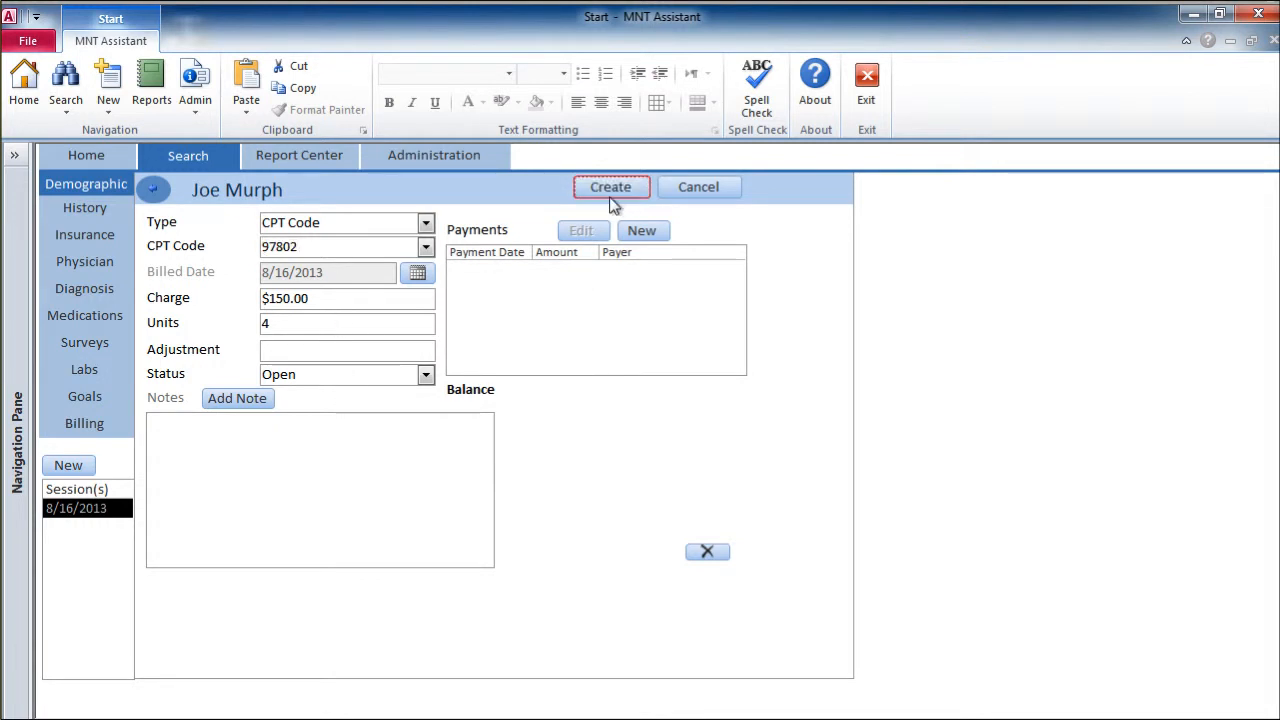
click(153, 189)
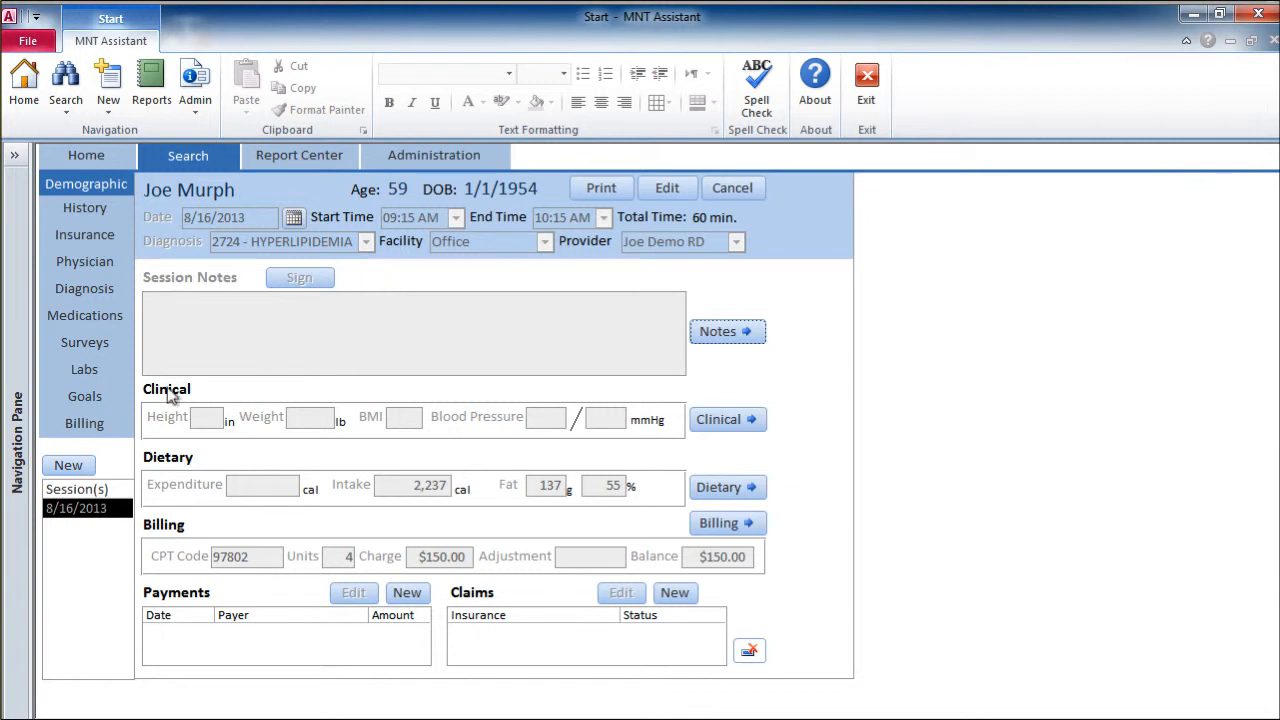
Step: Start a new lab record for the patient and enter 6.2 for Hemoglobin A1c
click(110, 368)
click(287, 230)
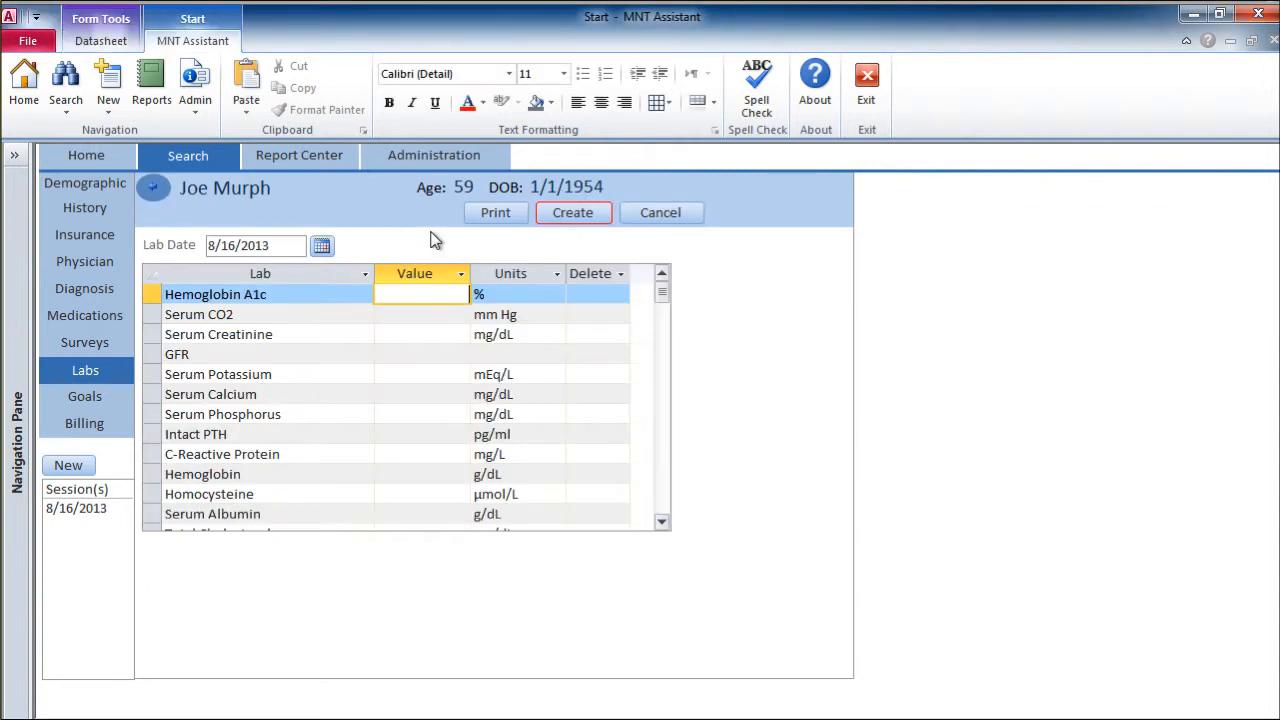
text(6.2)
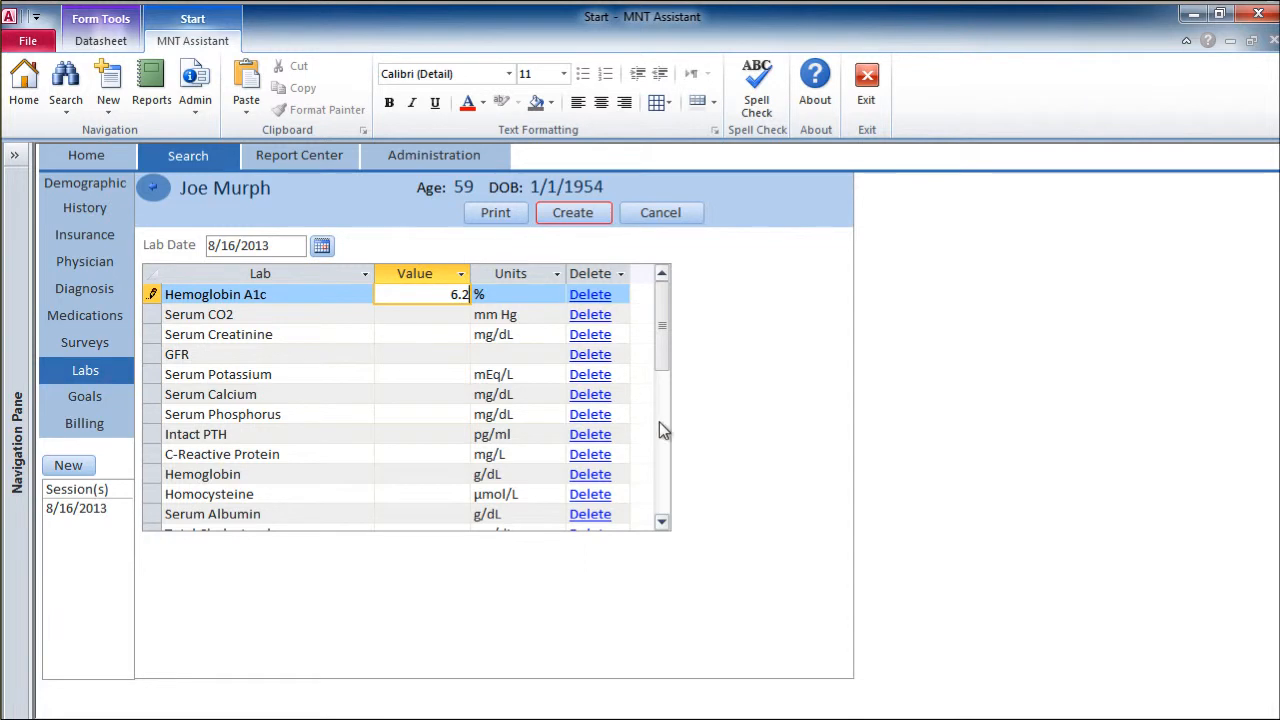
Step: Enter total cholesterol 189, HDL 44, LDL 117 and triglycerides 143, and create the lab record
scroll(659, 430, down, 4)
click(420, 296)
text(189)
click(424, 321)
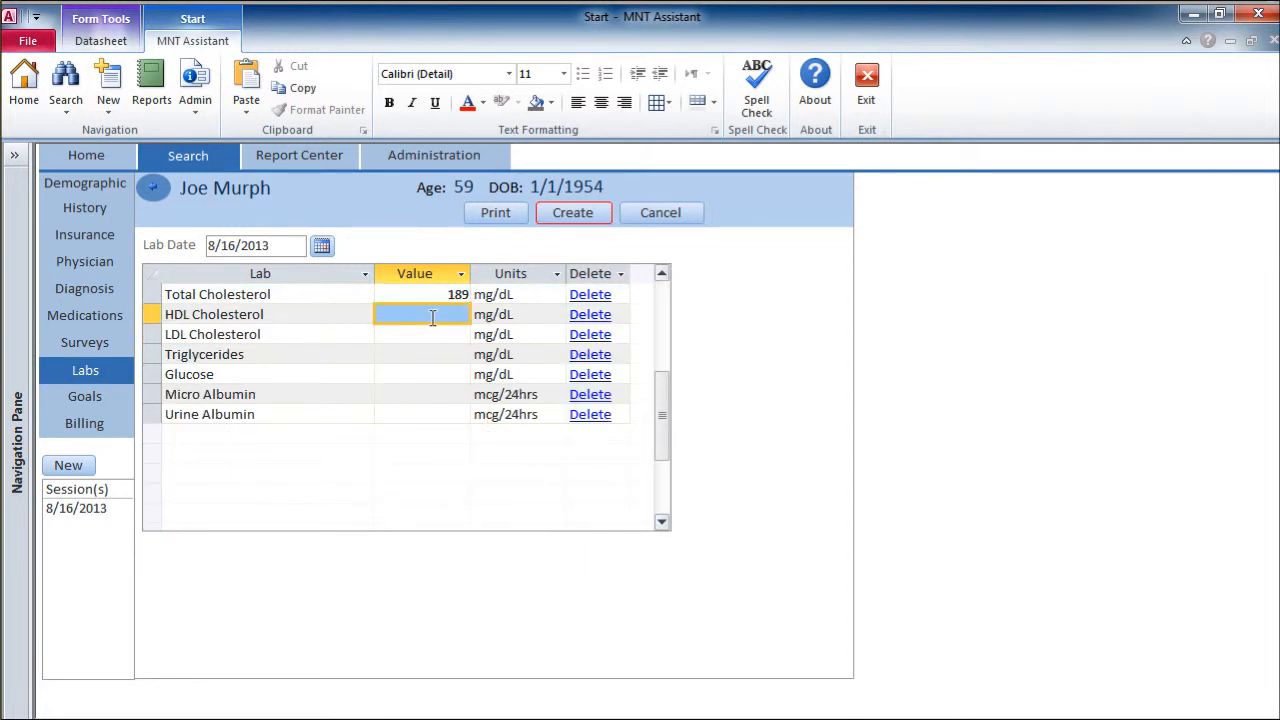
text(44)
click(444, 334)
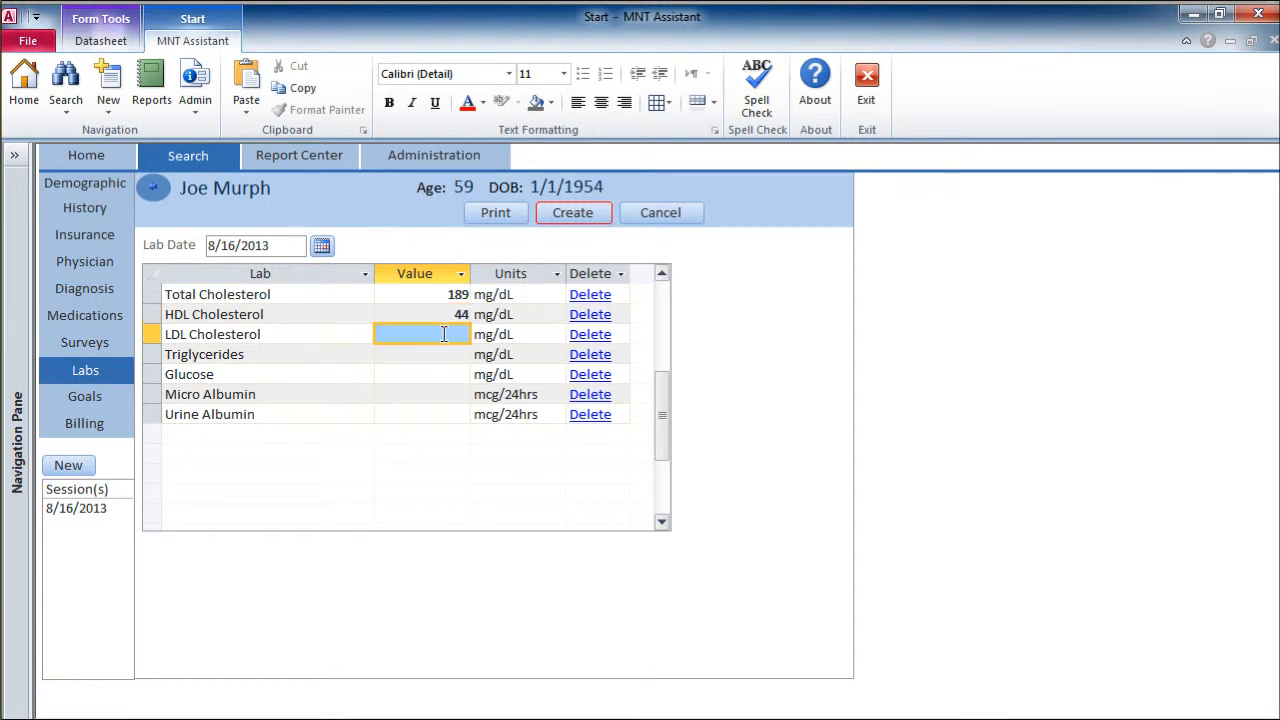
text(117)
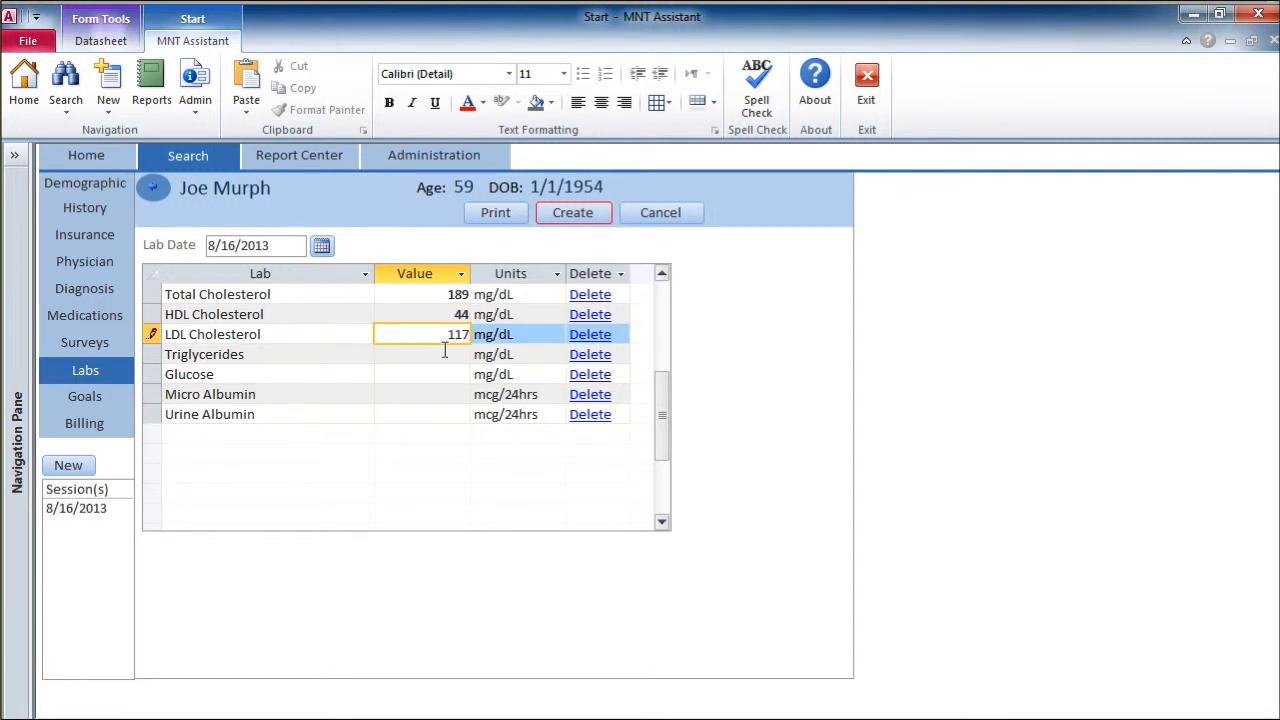
click(443, 355)
text(143)
click(566, 216)
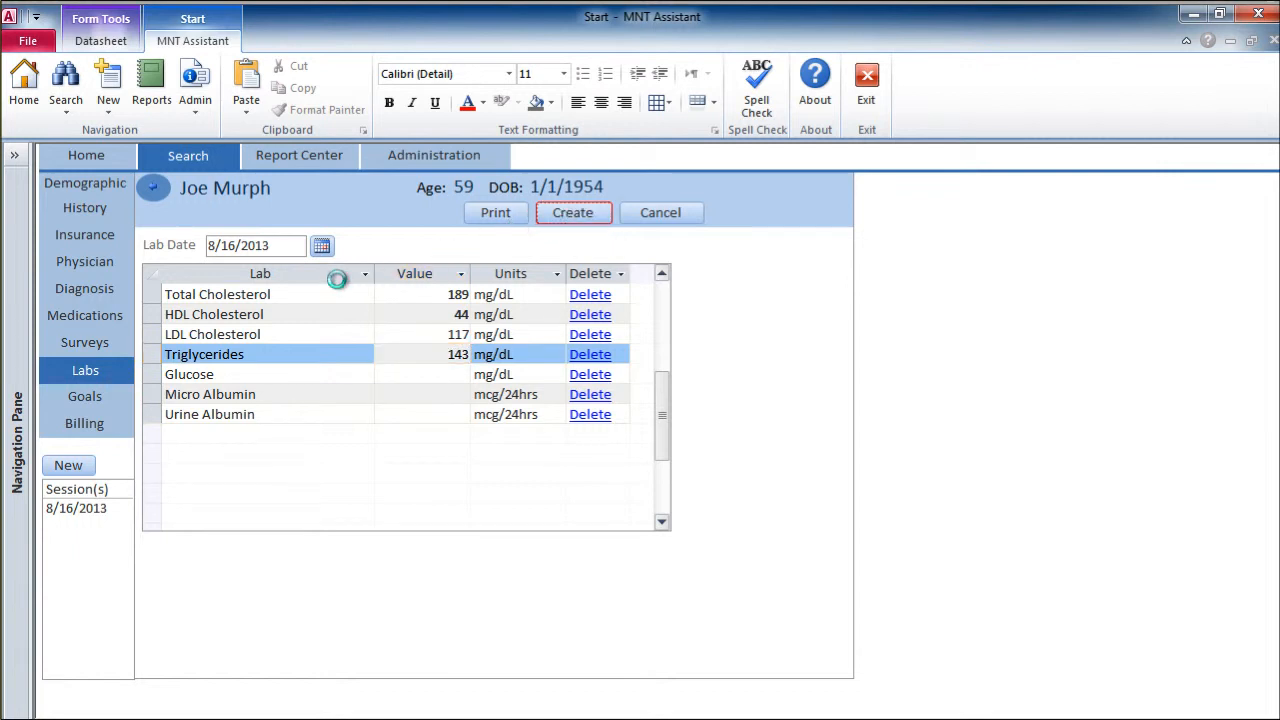
Step: Edit the 8/16/2013 session's clinical data, entering height 71 inches, weight 247 lbs and blood pressure 122 over 72
click(100, 510)
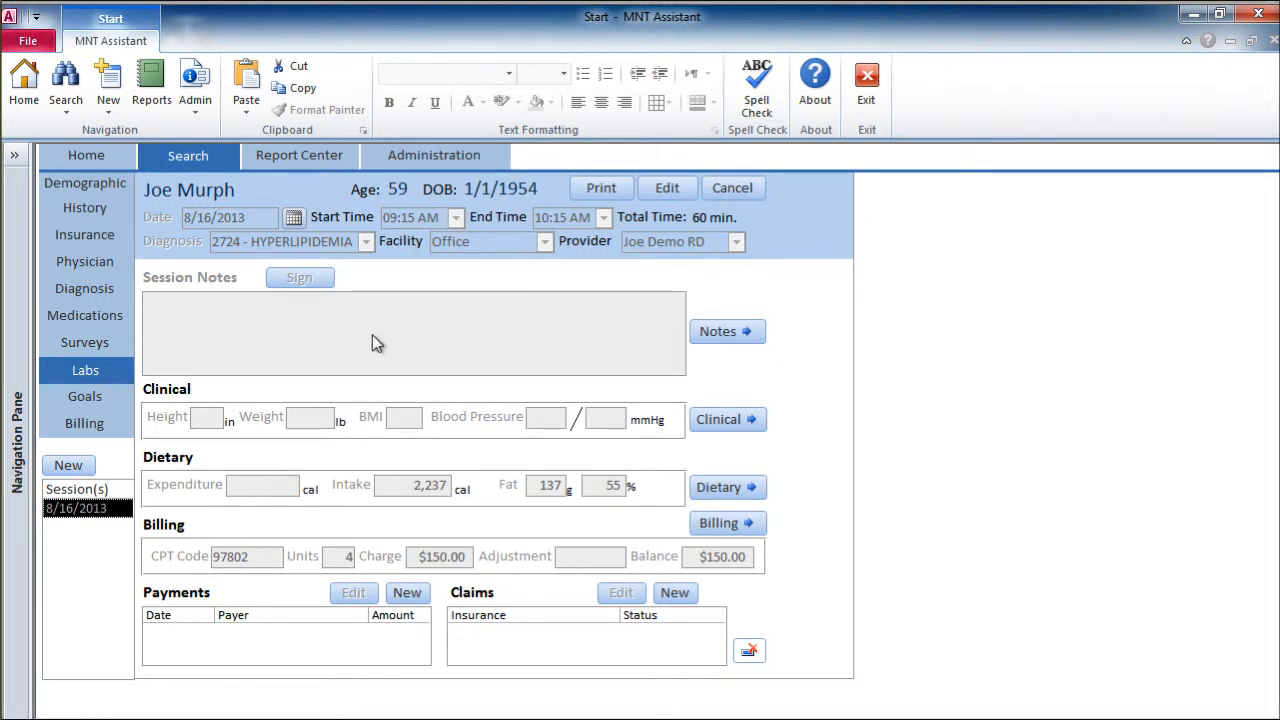
click(766, 424)
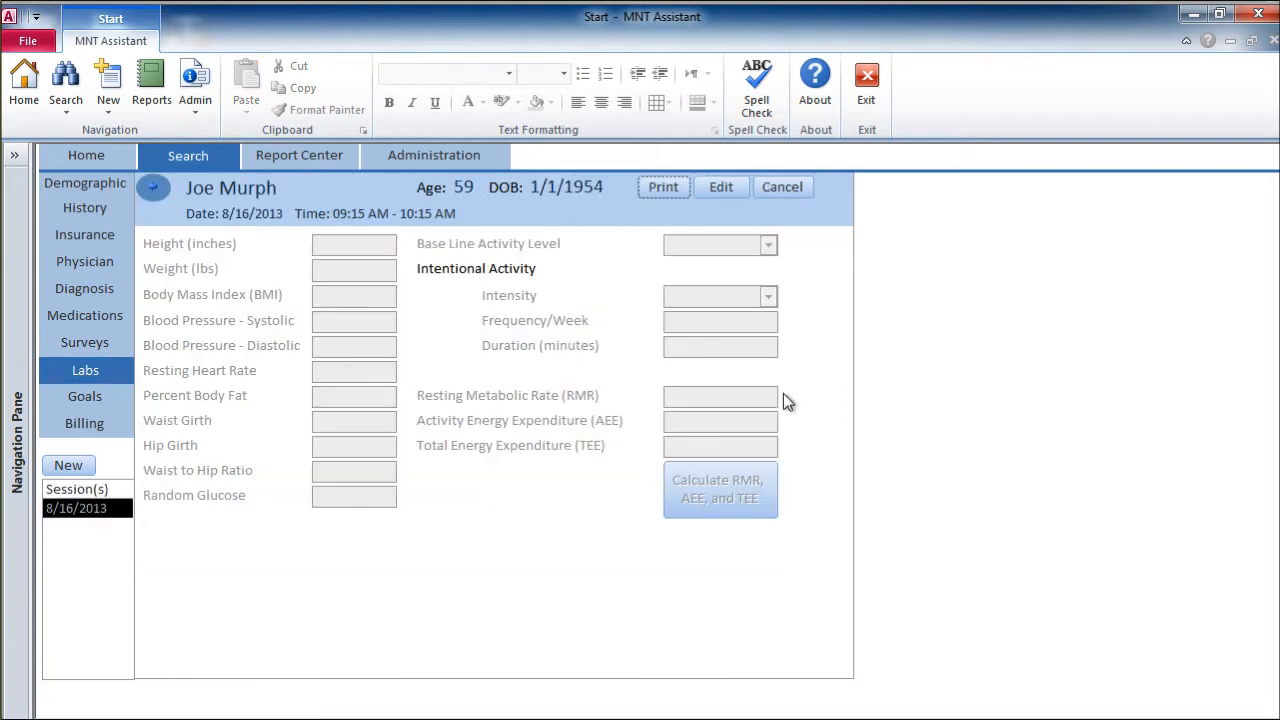
click(716, 186)
click(352, 248)
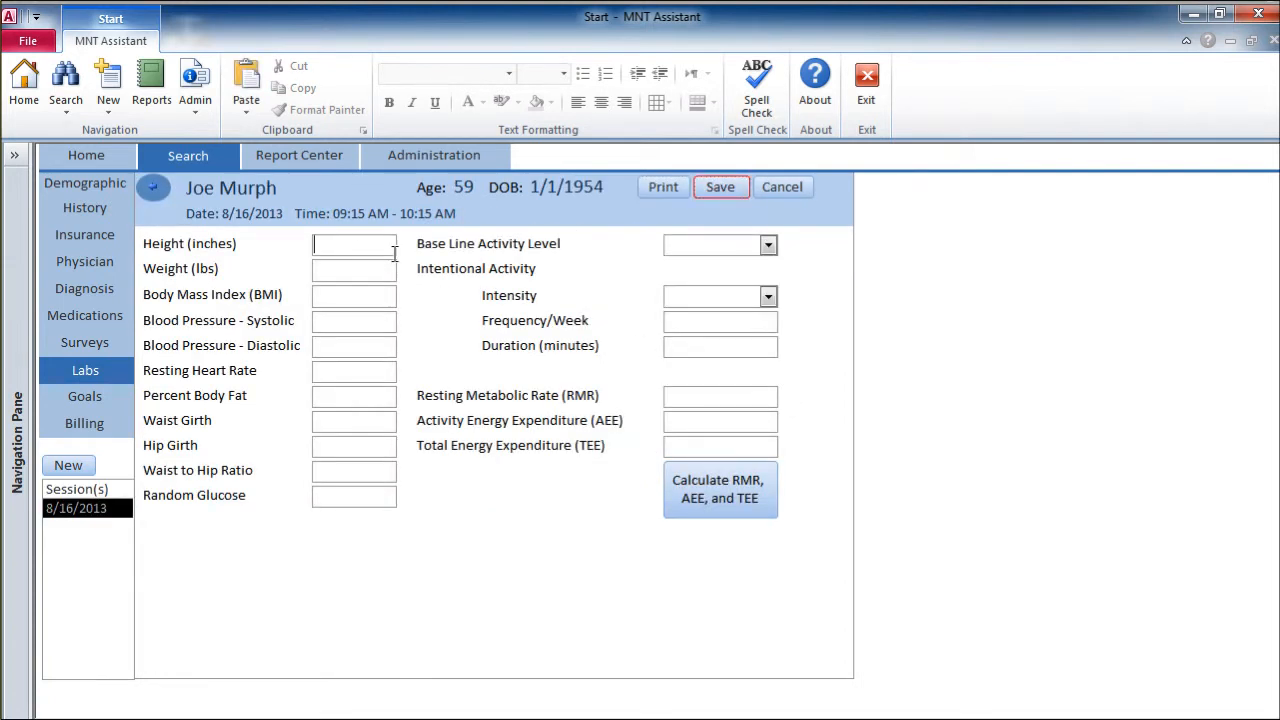
text(71)
key(Tab)
text(247)
click(374, 322)
text(122)
key(Tab)
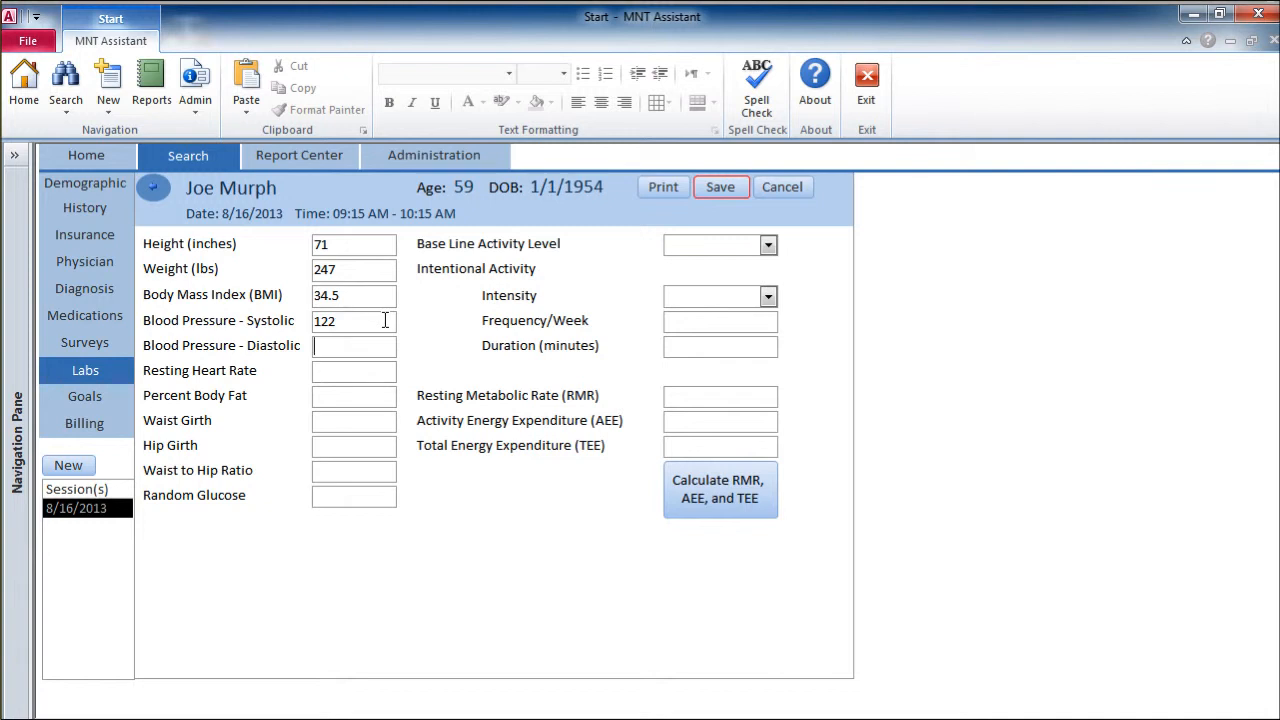
text(72)
key(Tab)
Step: Set the baseline activity level to 1.1 Sedentary and intentional activity to 3.1 Moderate, once per week for 20 minutes
click(768, 246)
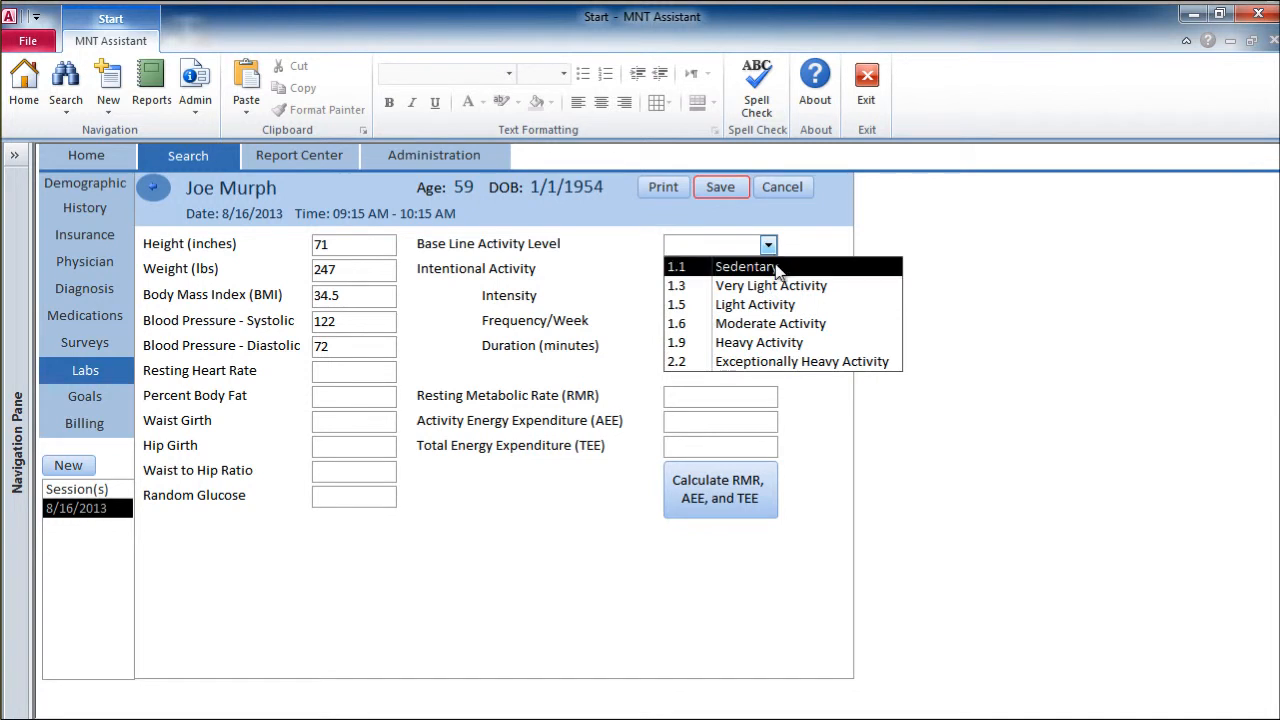
click(777, 268)
click(768, 296)
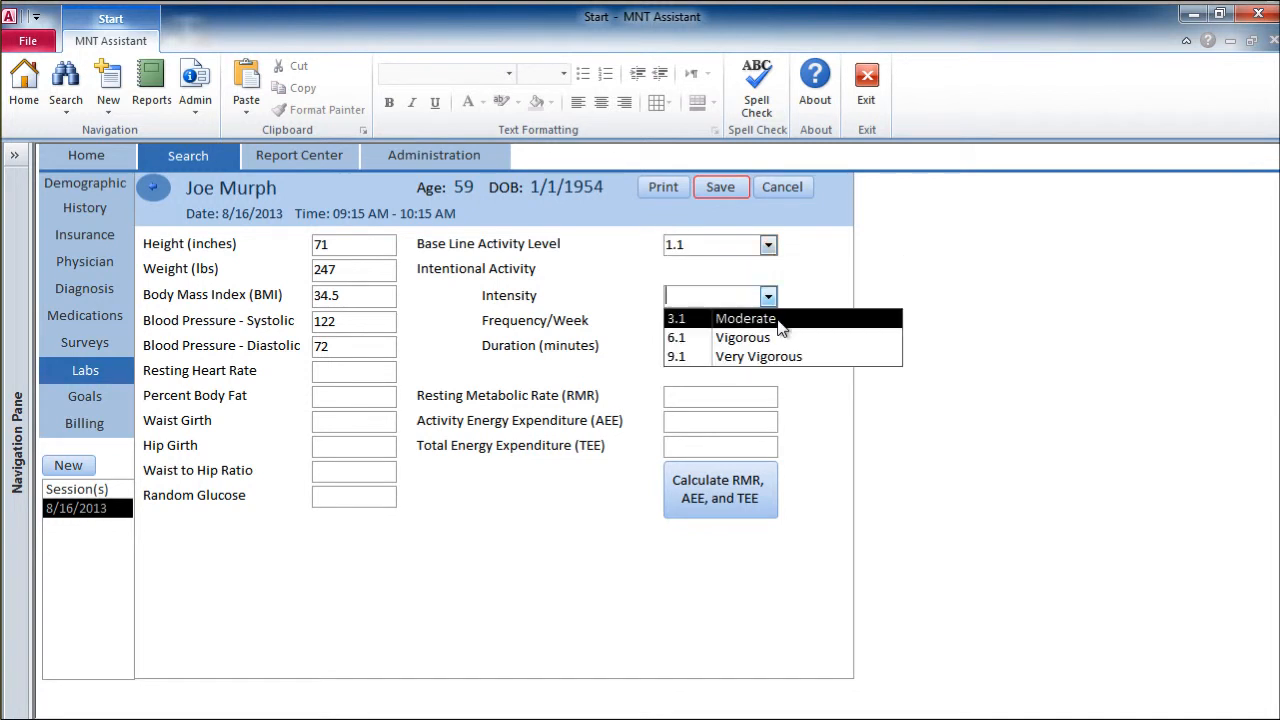
click(778, 320)
click(755, 322)
text(1)
click(763, 346)
text(20)
Step: Calculate RMR, AEE and TEE, save the clinical data, and return to the session overview
click(751, 509)
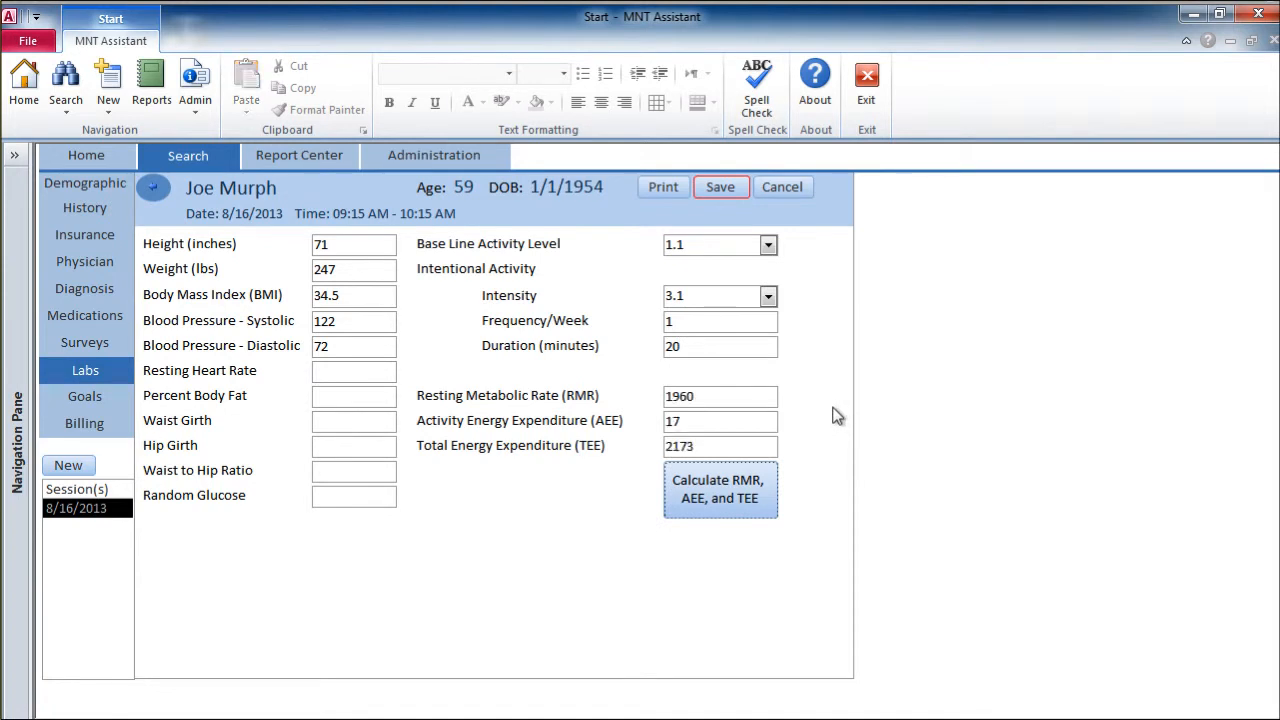
click(720, 187)
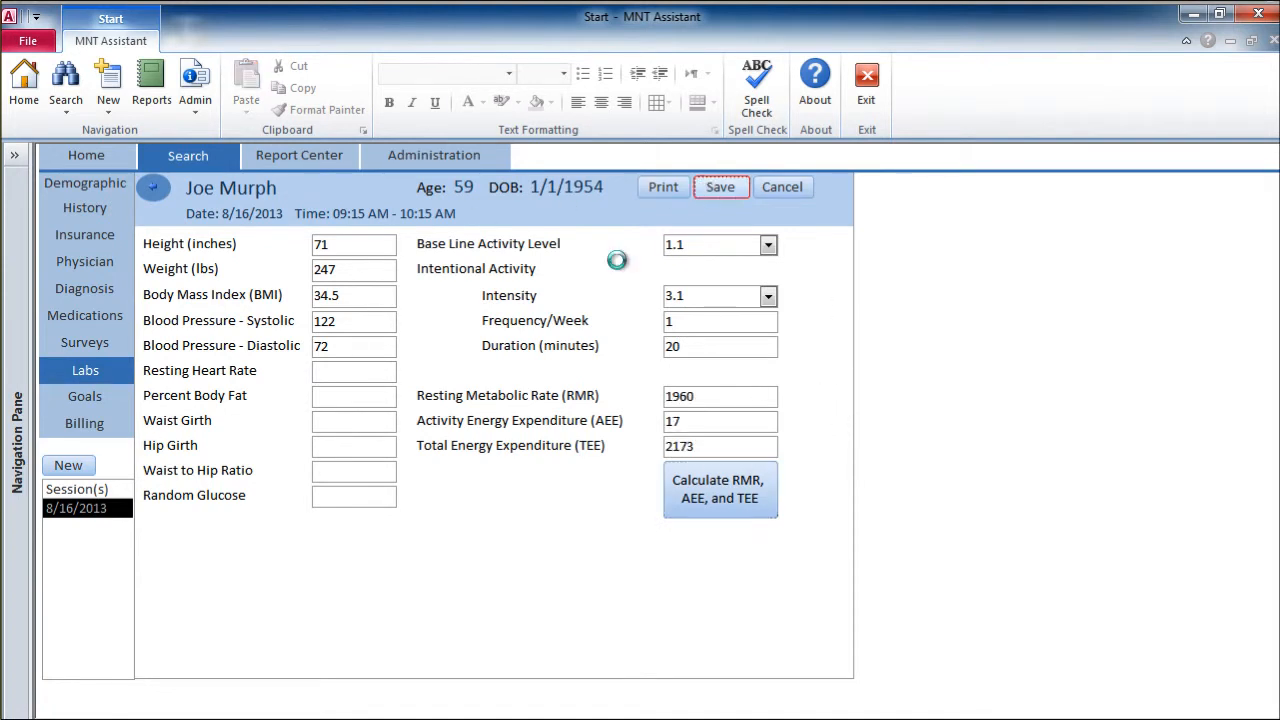
click(154, 190)
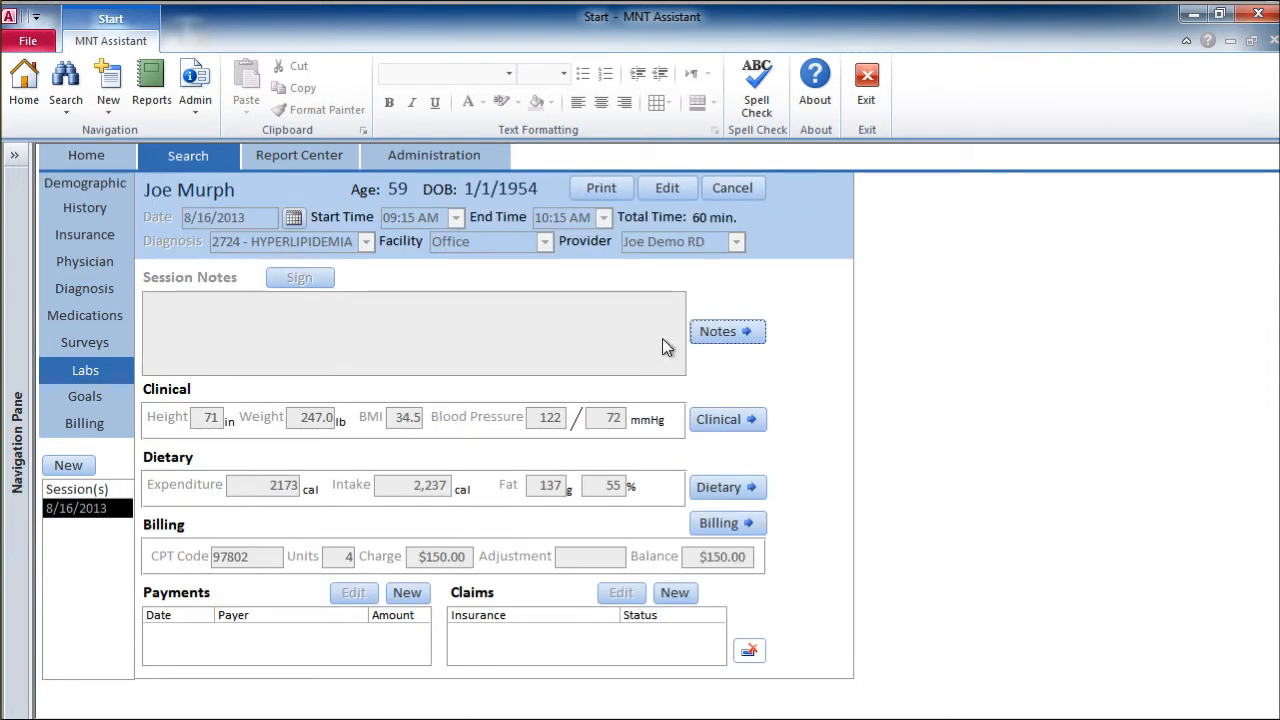
Step: Open the 8/16/2013 session's notes for editing and insert the Dyslipidemia template for an Initial Visit
click(721, 332)
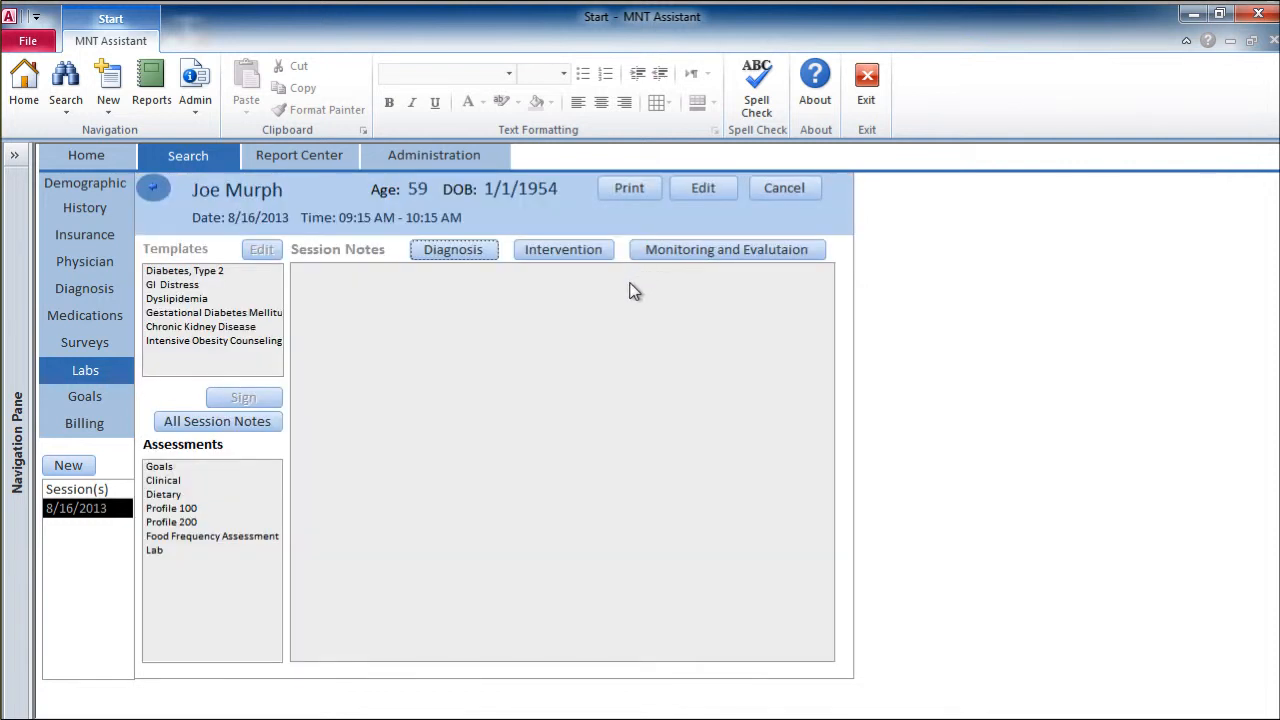
click(703, 190)
click(400, 381)
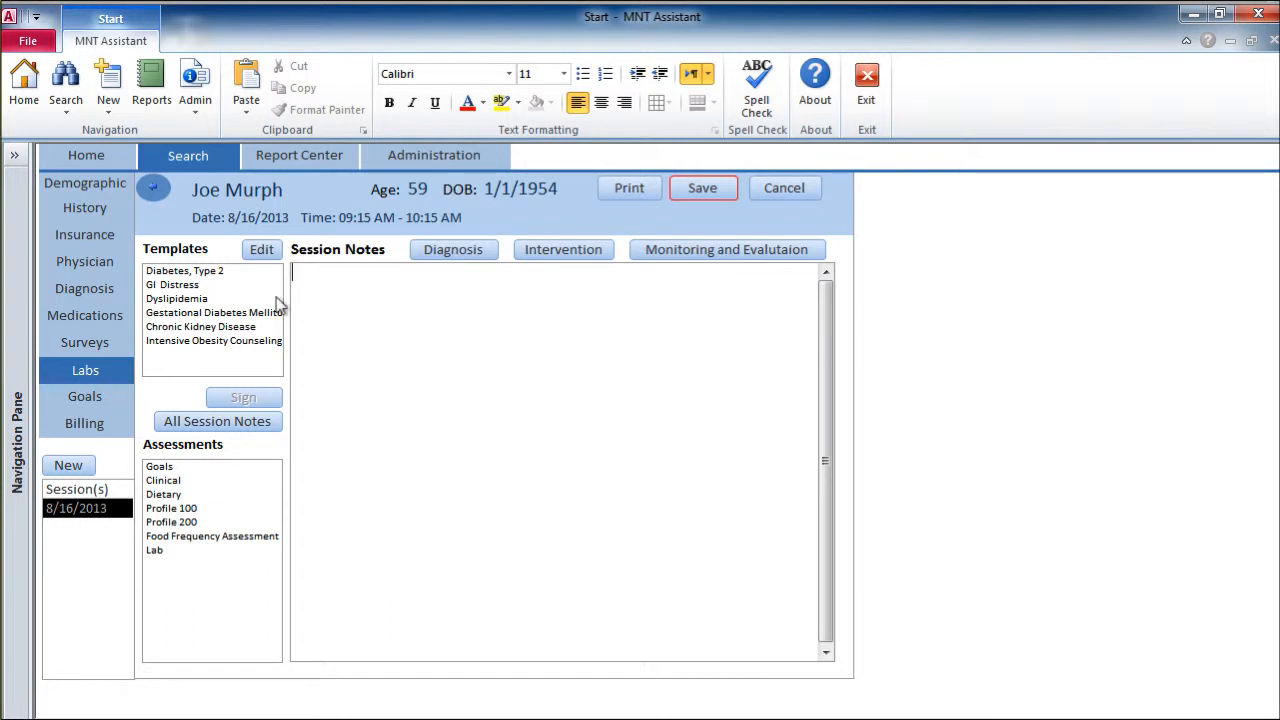
click(195, 299)
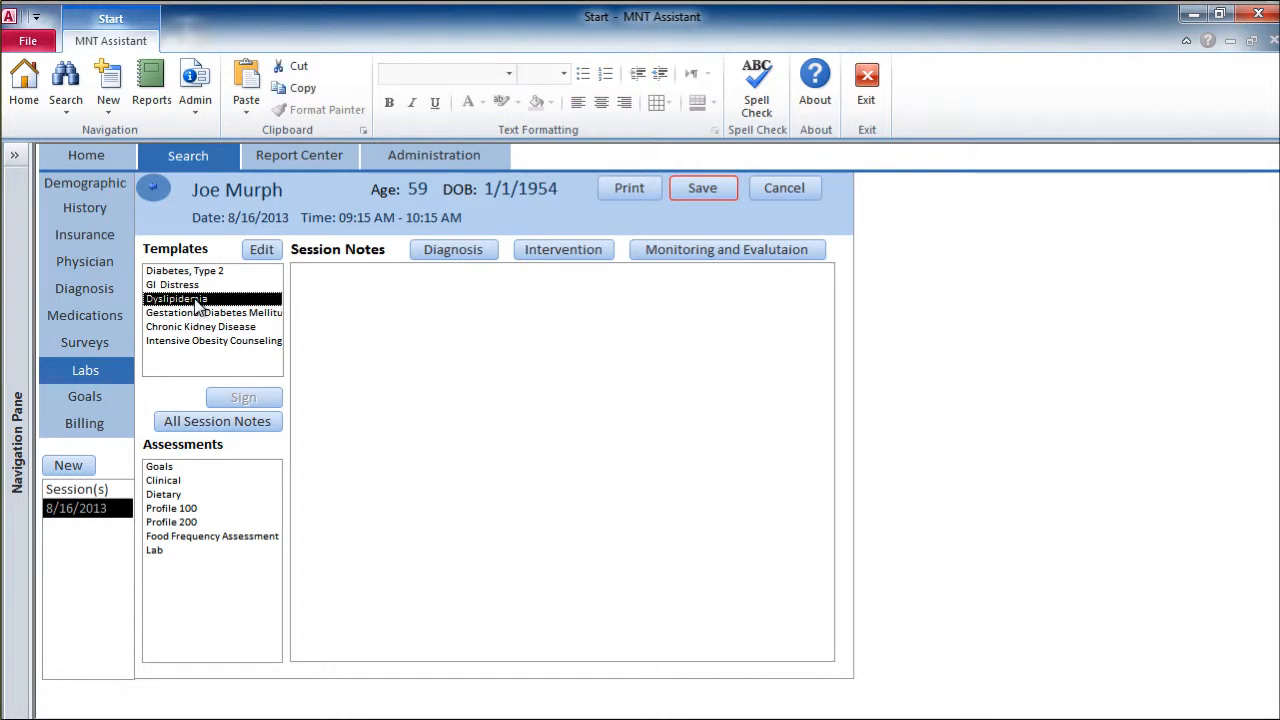
double_click(195, 299)
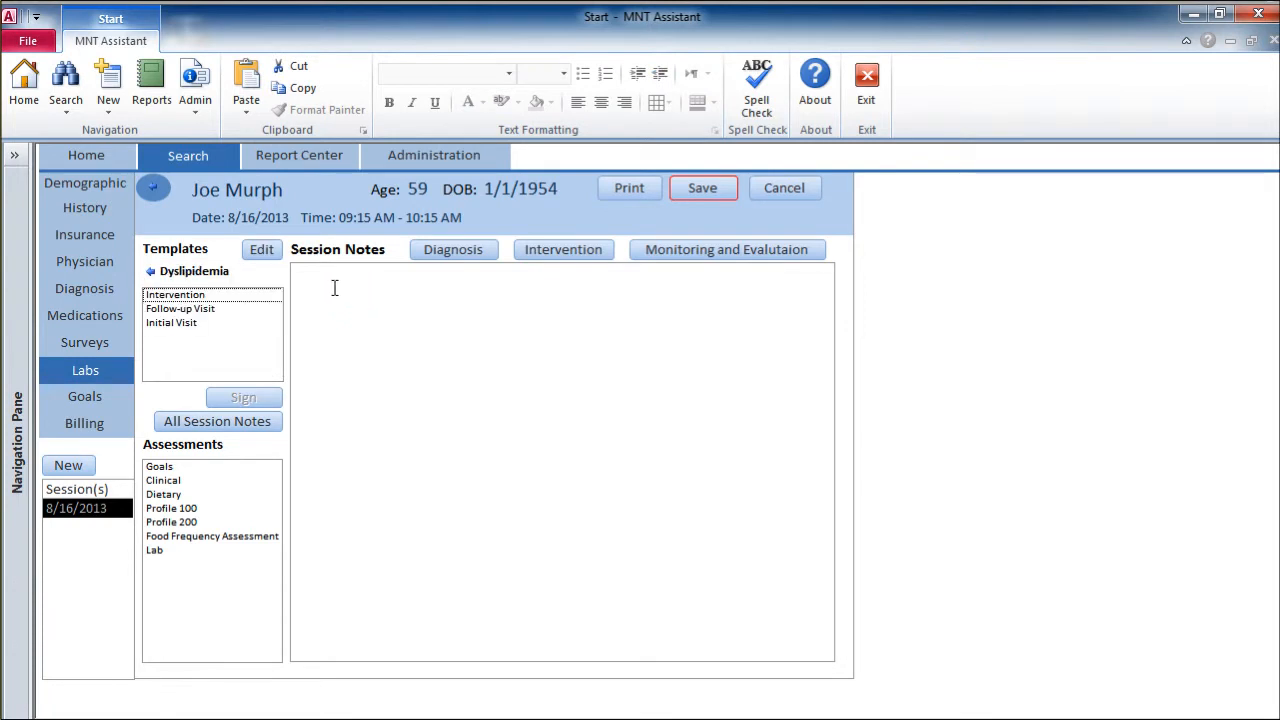
double_click(197, 324)
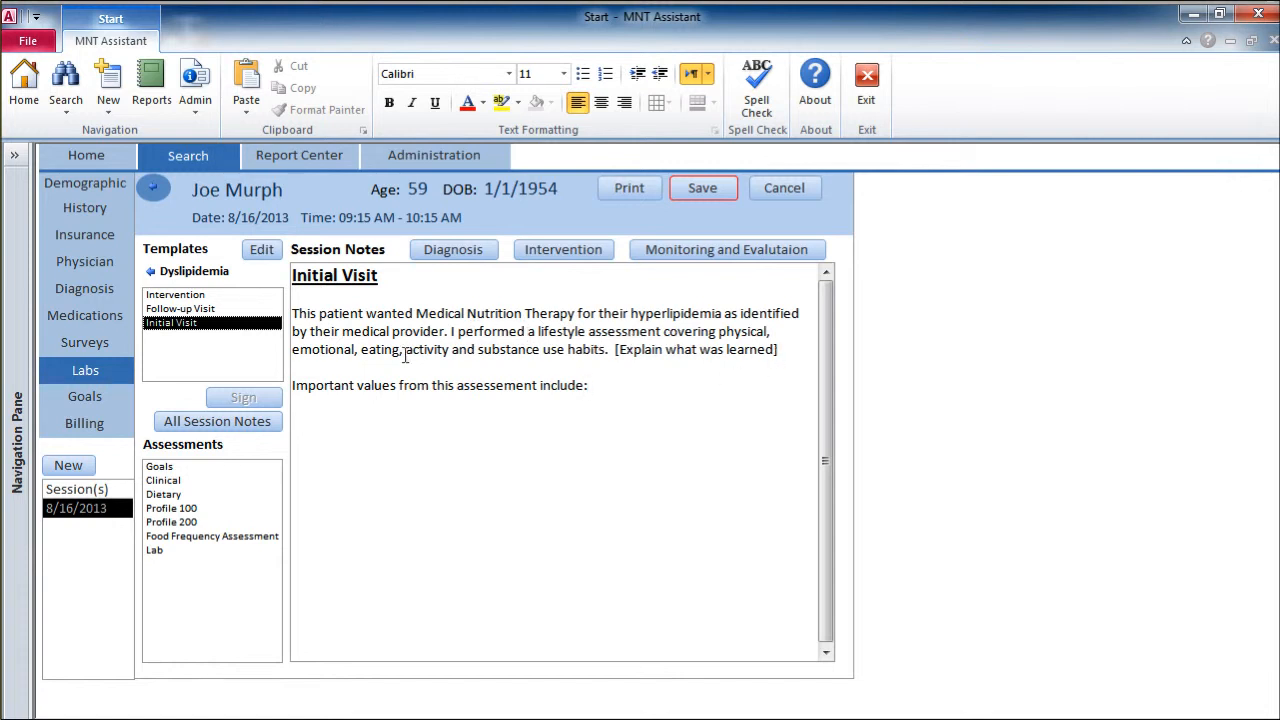
Step: Delete the "[Explain what was learned]" placeholder from the Initial Visit text and place the cursor at the end of the notes
drag(614, 350, 786, 355)
key(Delete)
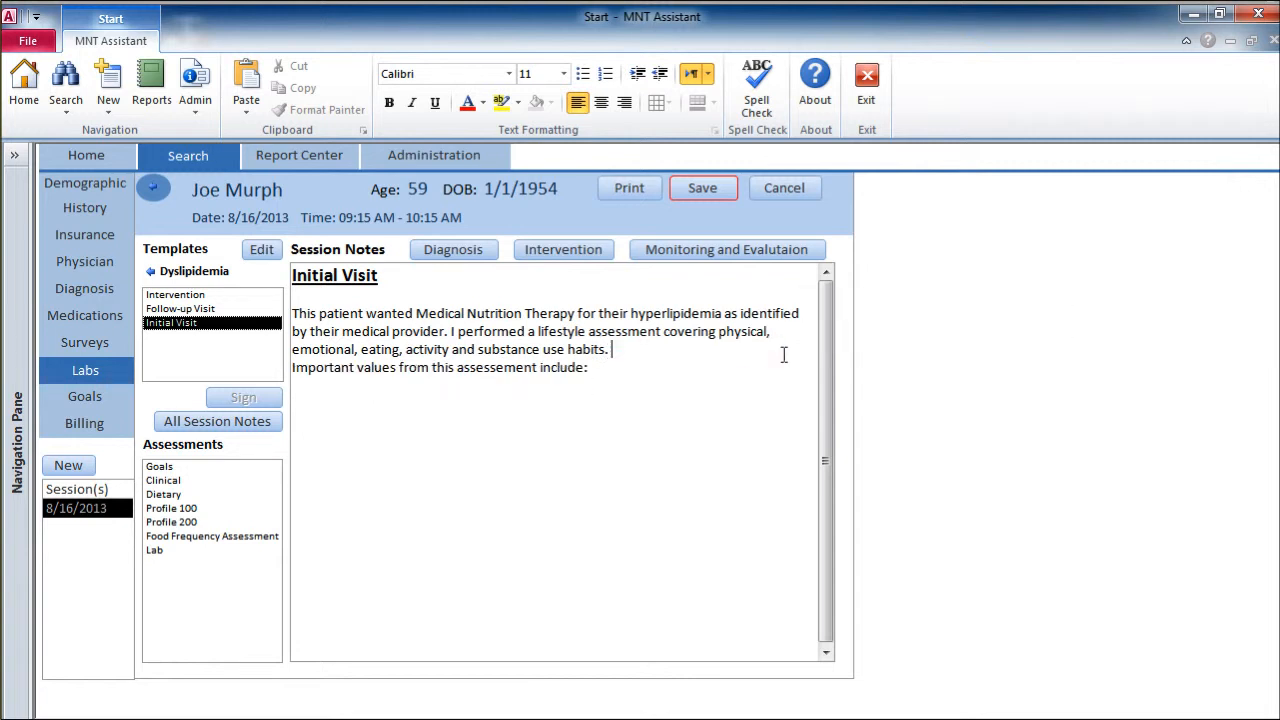
click(732, 411)
Step: Insert the clinical assessments weight, BMI, RMR, systolic and diastolic blood pressure, and Total Energy Expenditure into the session notes
click(174, 483)
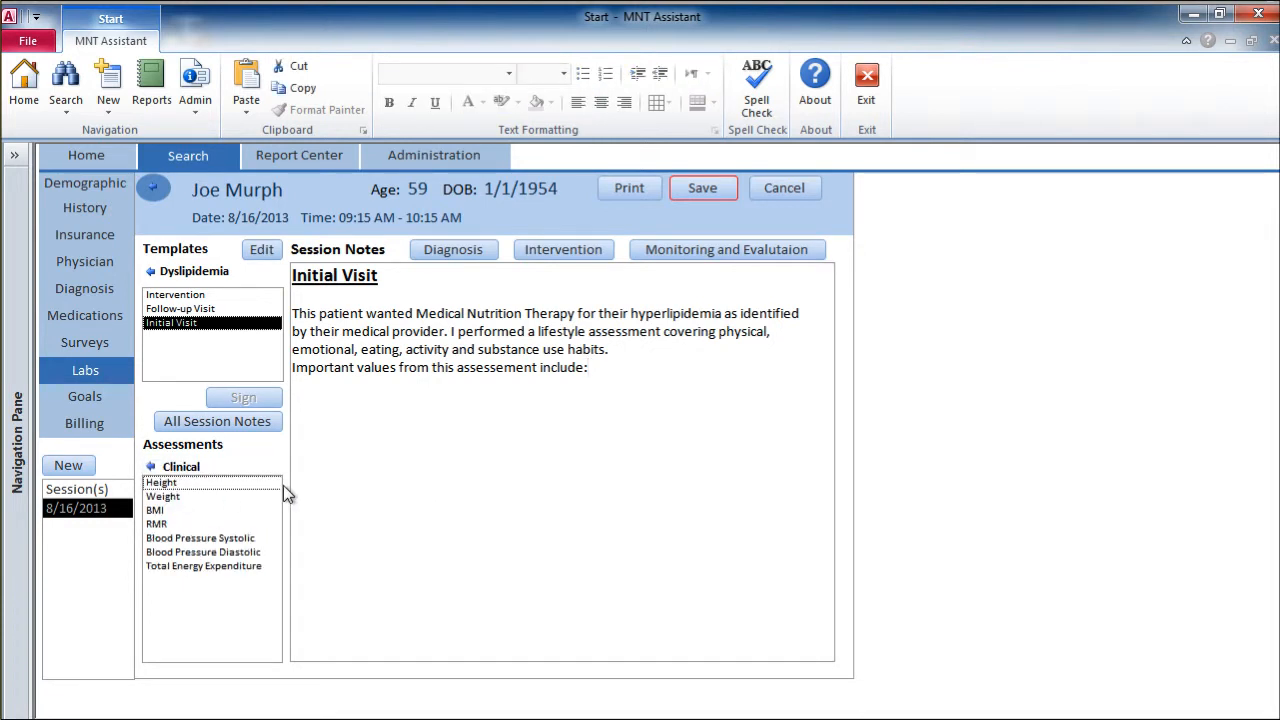
click(250, 497)
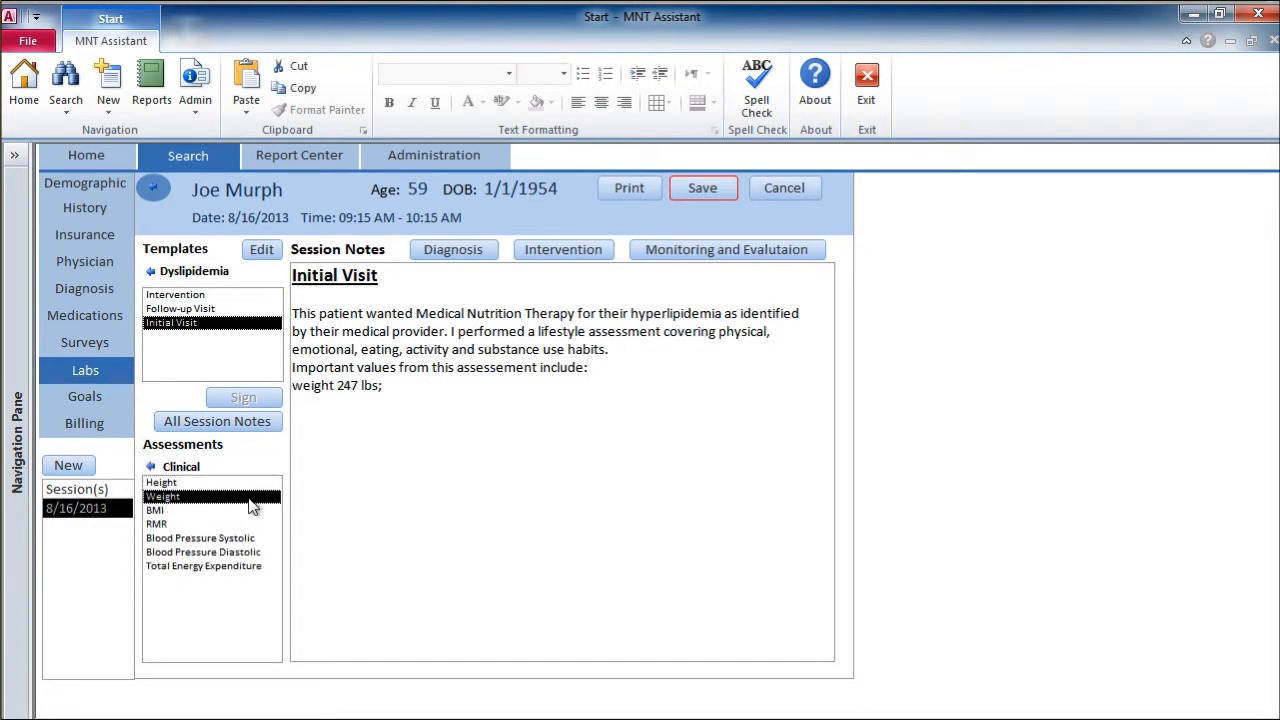
click(198, 511)
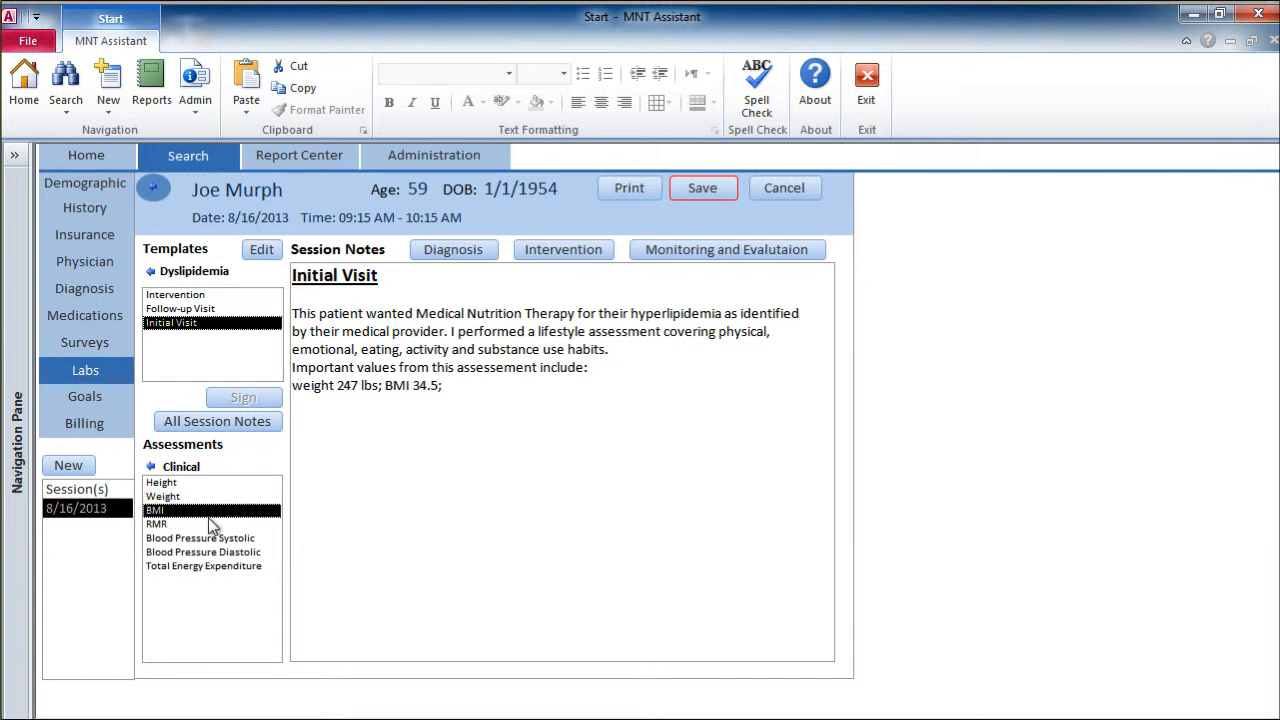
click(195, 525)
click(214, 539)
click(222, 553)
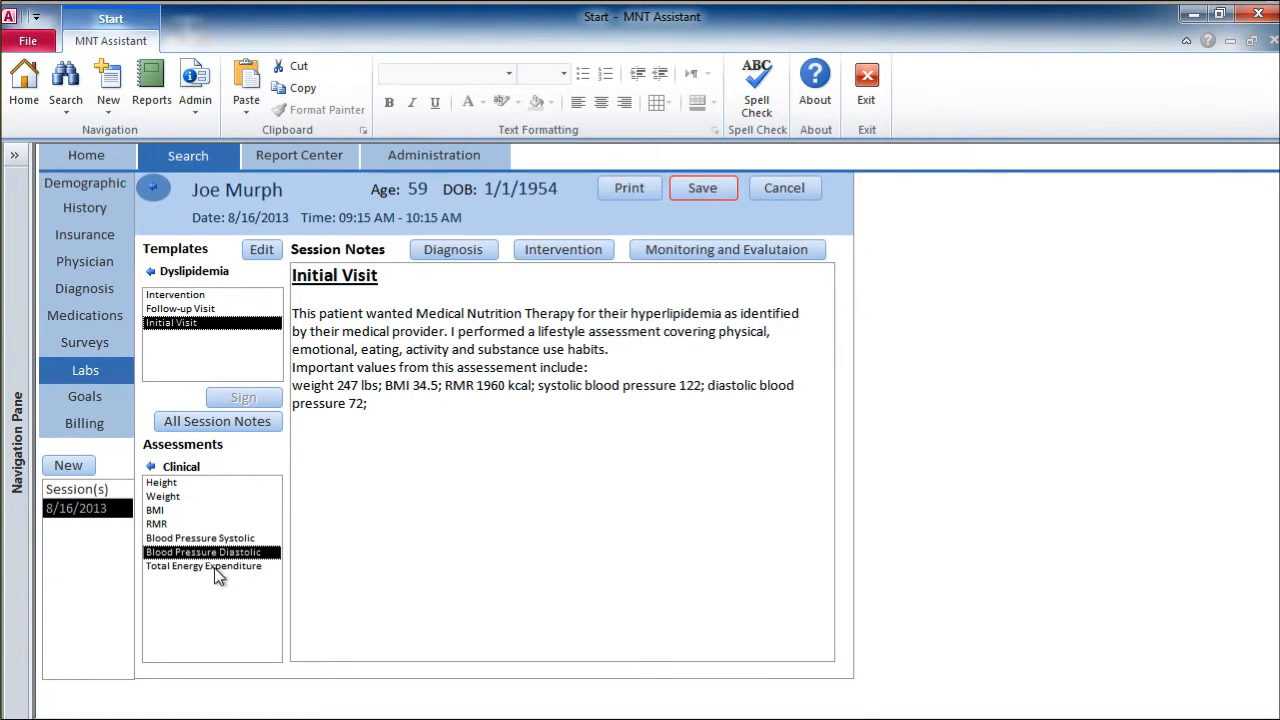
click(240, 566)
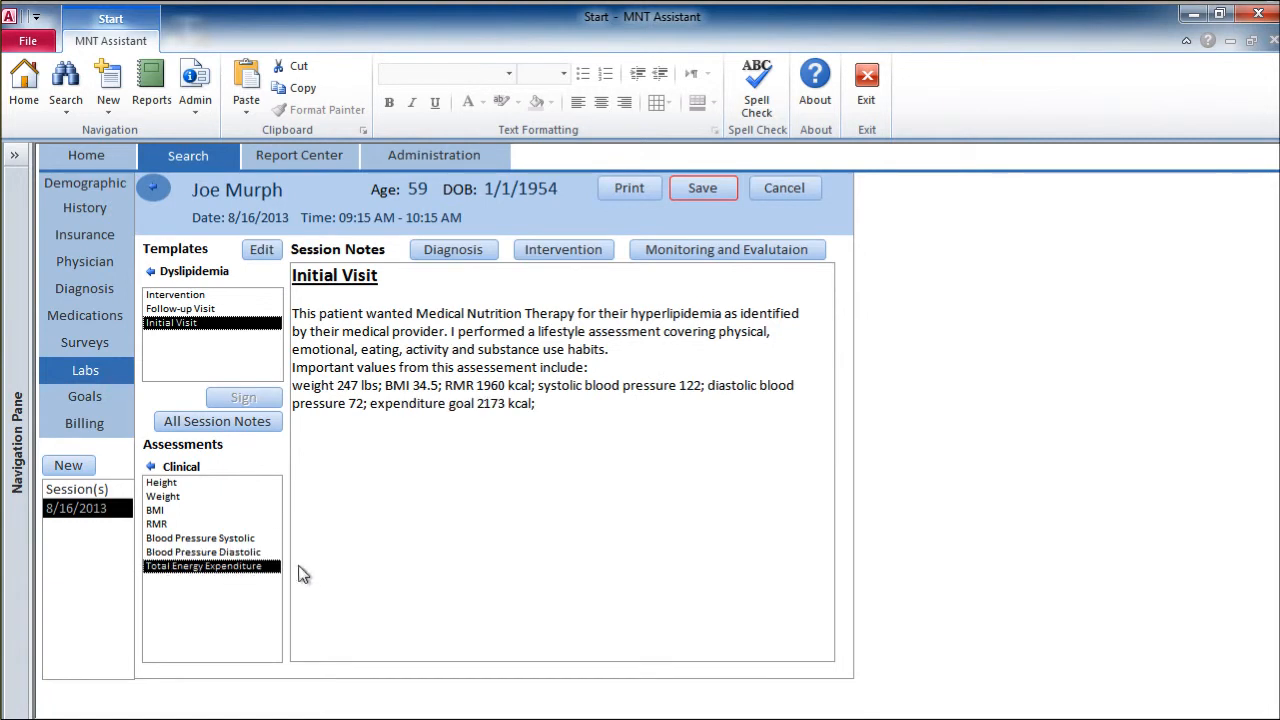
Step: Insert the dietary assessments Calories and Fat % into the session notes and continue on a new line below them
click(150, 467)
click(178, 496)
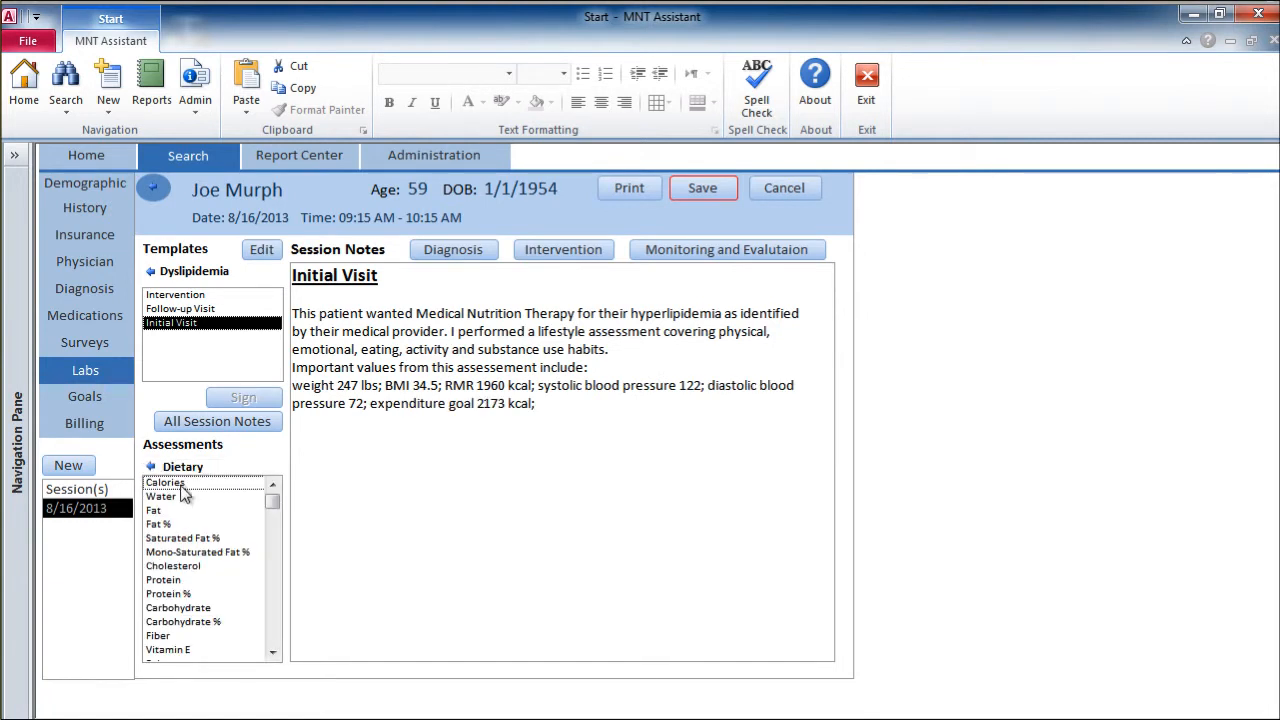
click(182, 485)
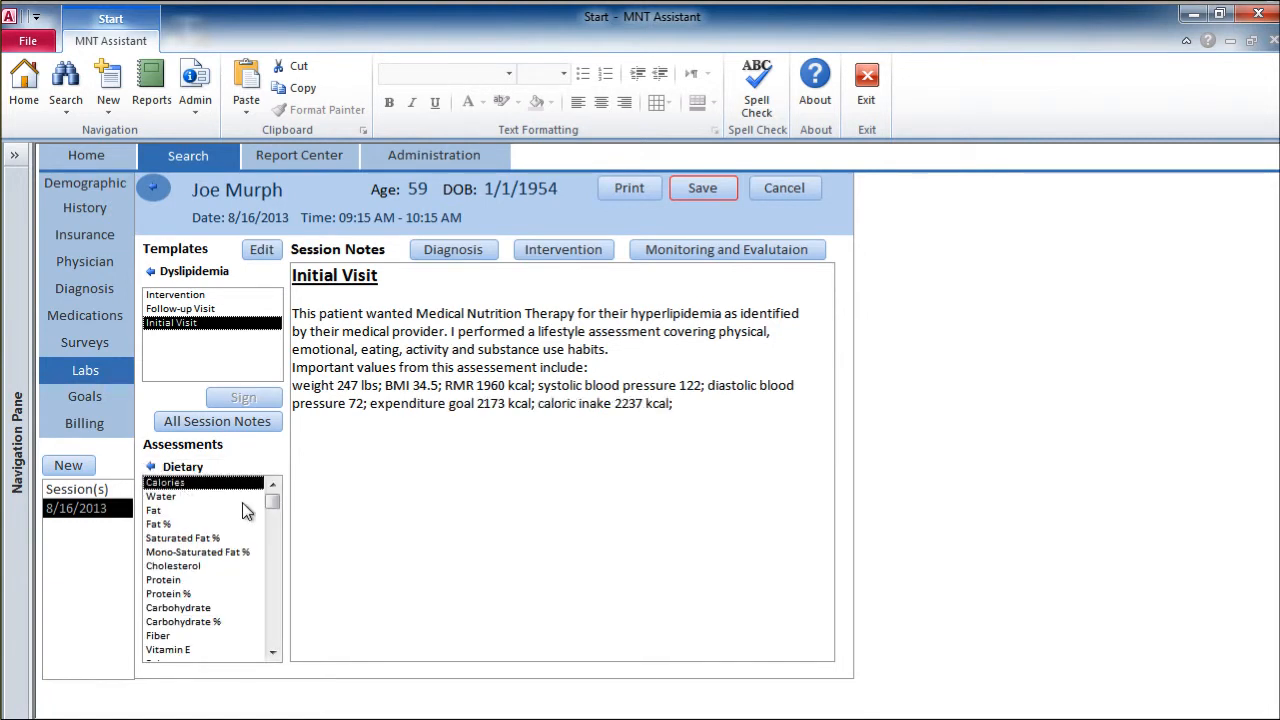
click(178, 524)
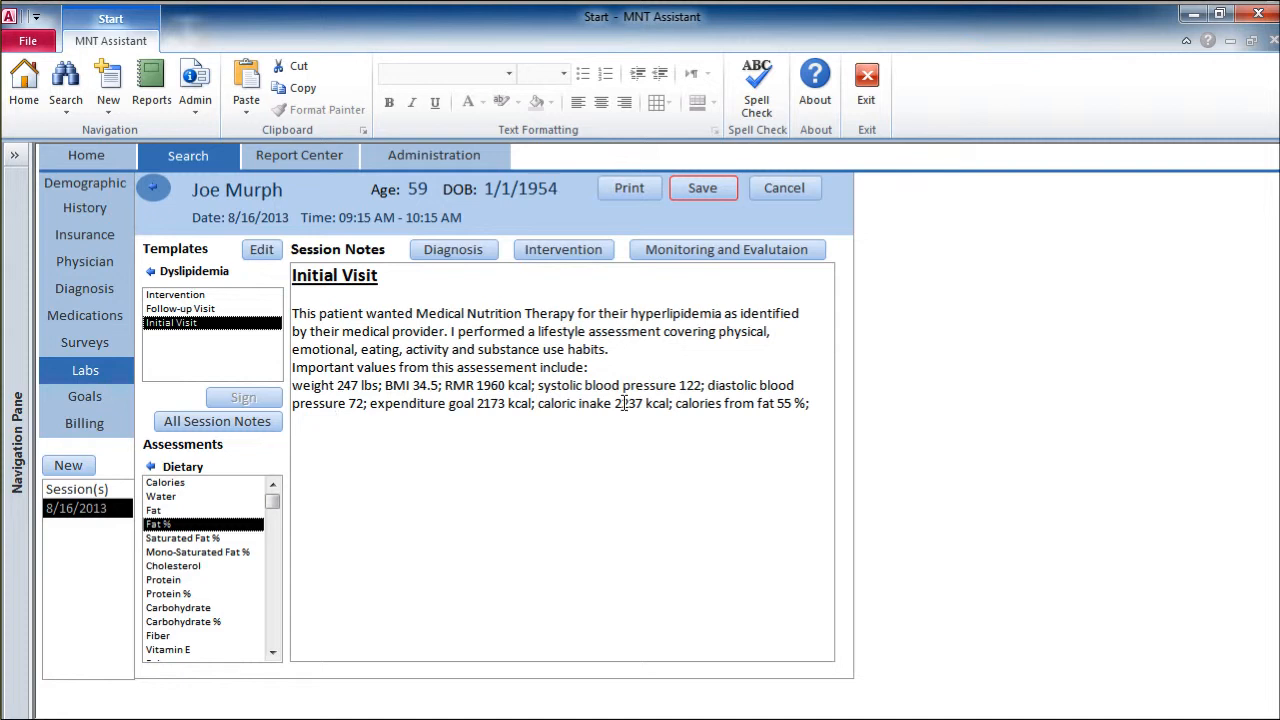
click(821, 412)
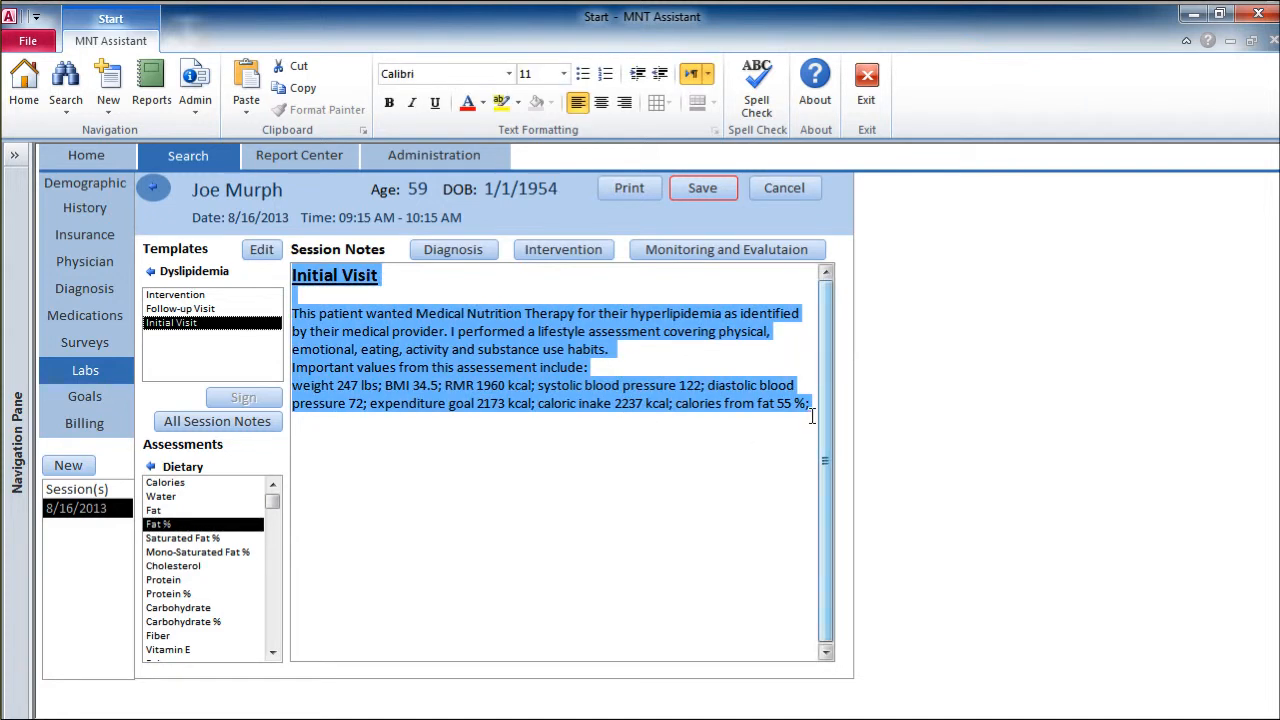
click(812, 412)
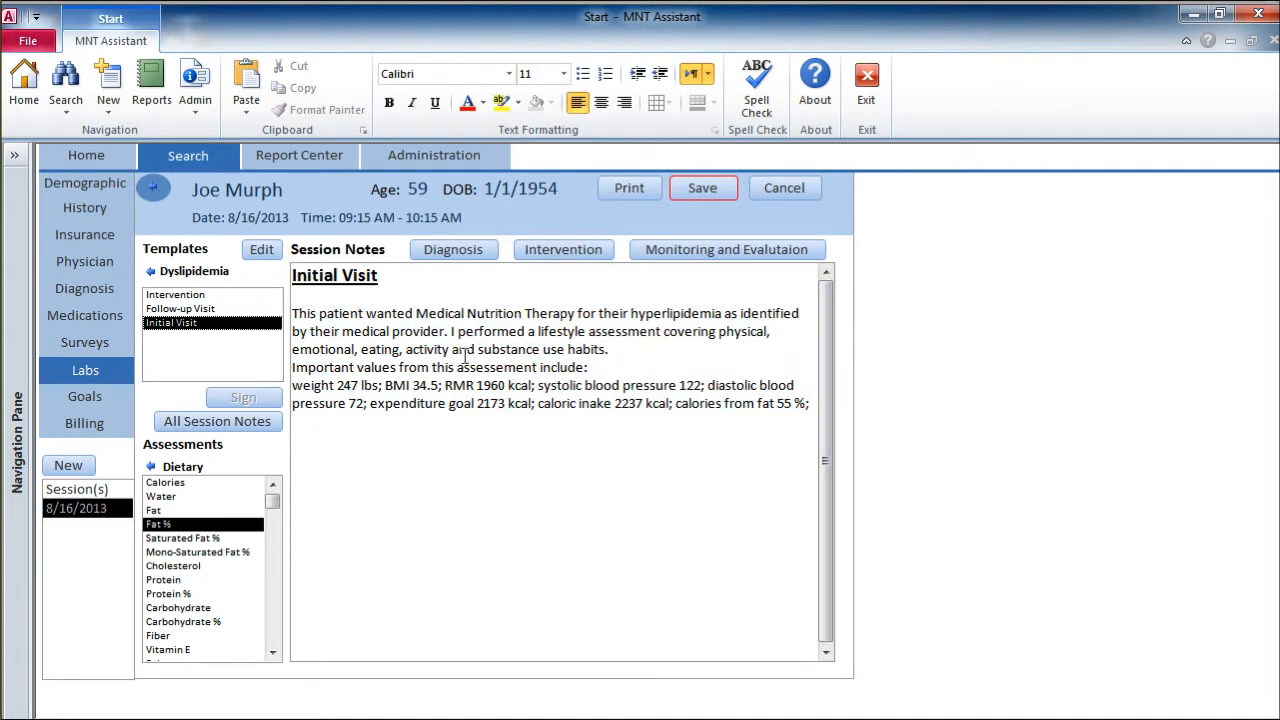
Step: Start a nutrition diagnosis, search the diagnoses for "obesity" and select overweight/obesity
click(447, 251)
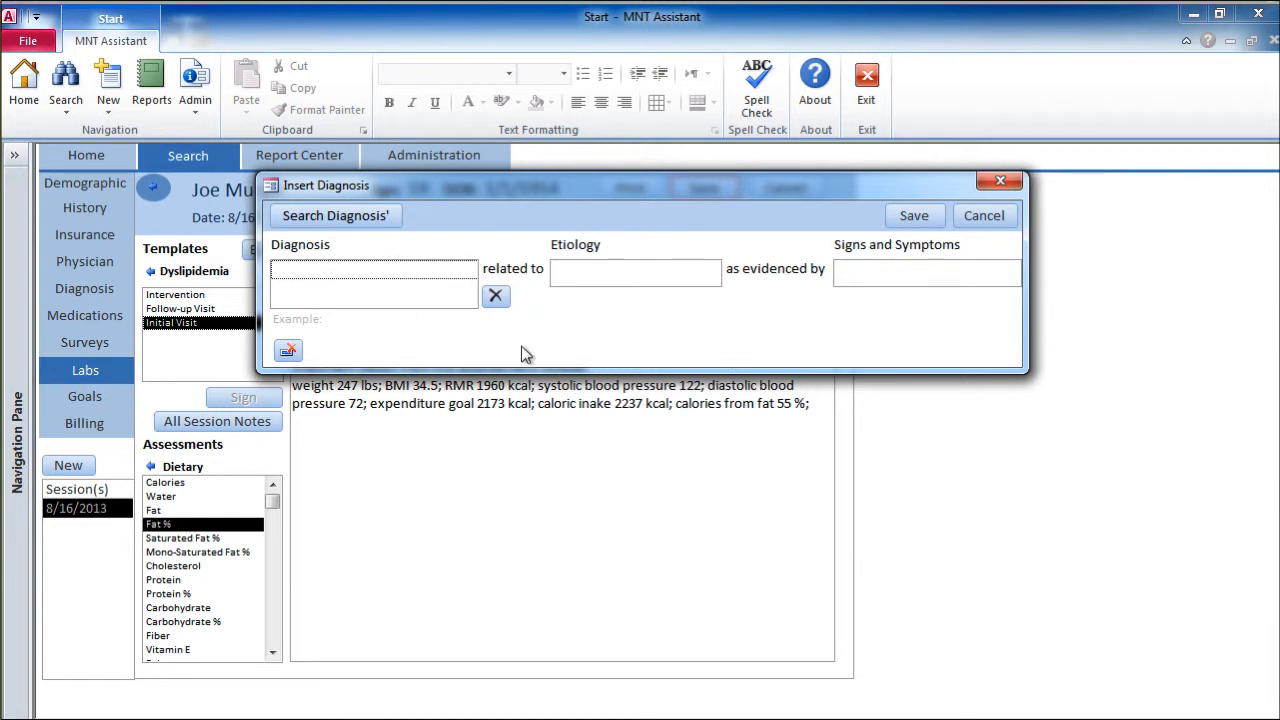
click(376, 216)
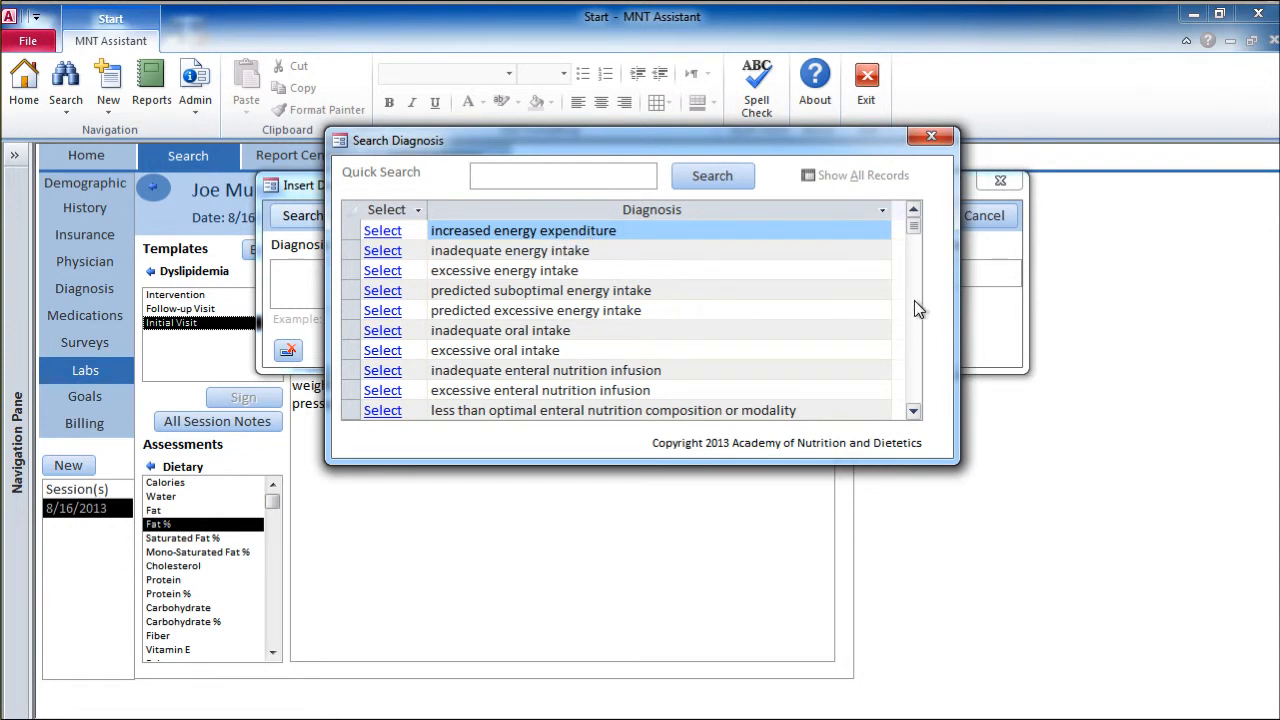
text(obesity)
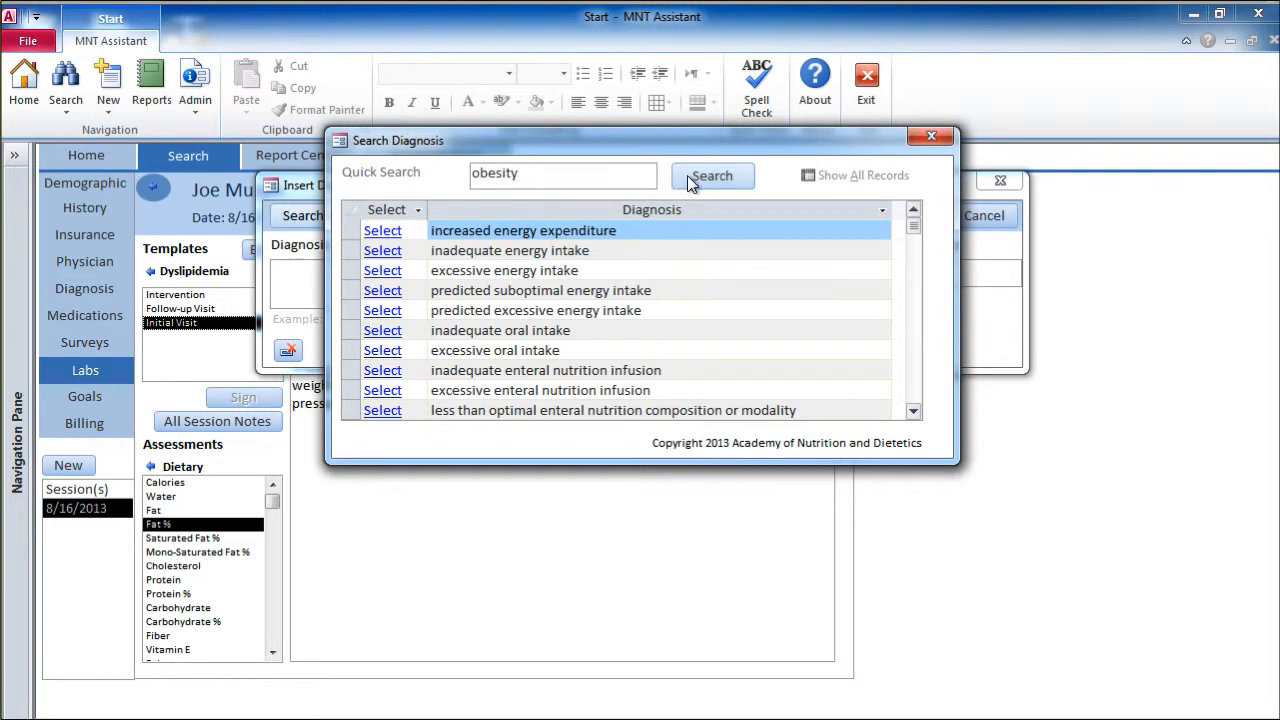
click(690, 176)
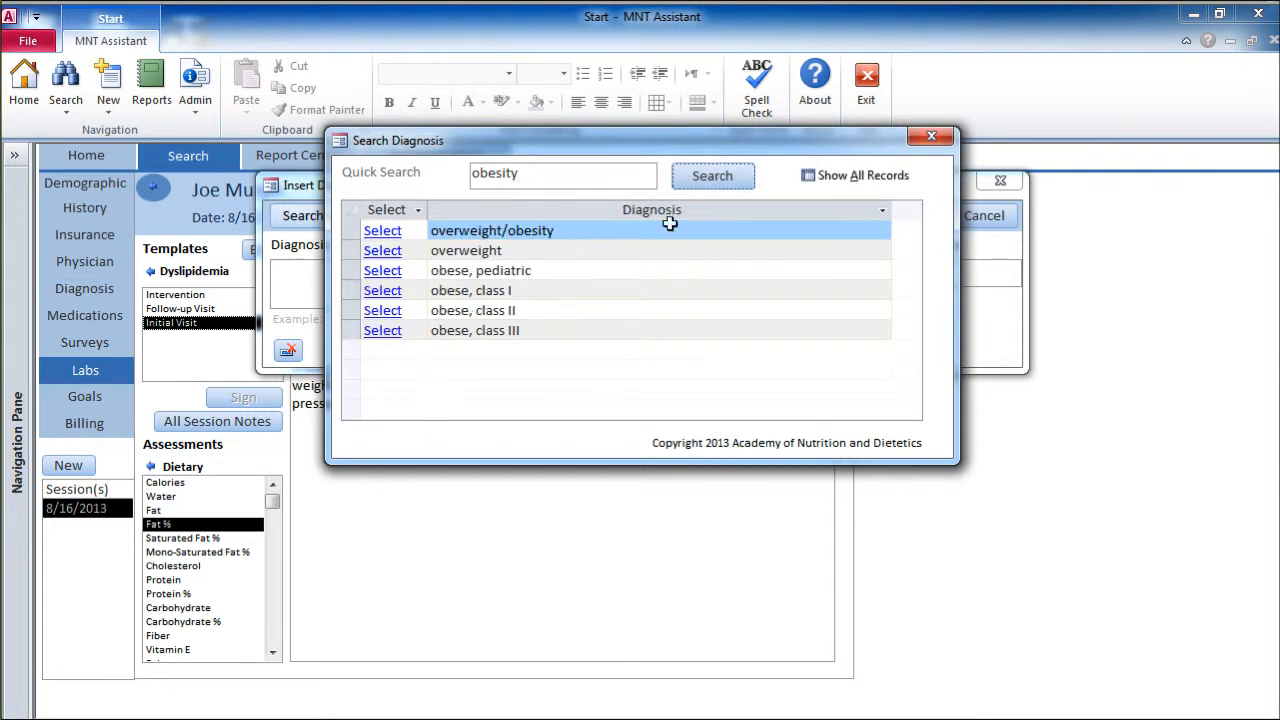
click(384, 236)
Step: Enter "poor food choices" as the etiology of the overweight/obesity diagnosis
click(601, 270)
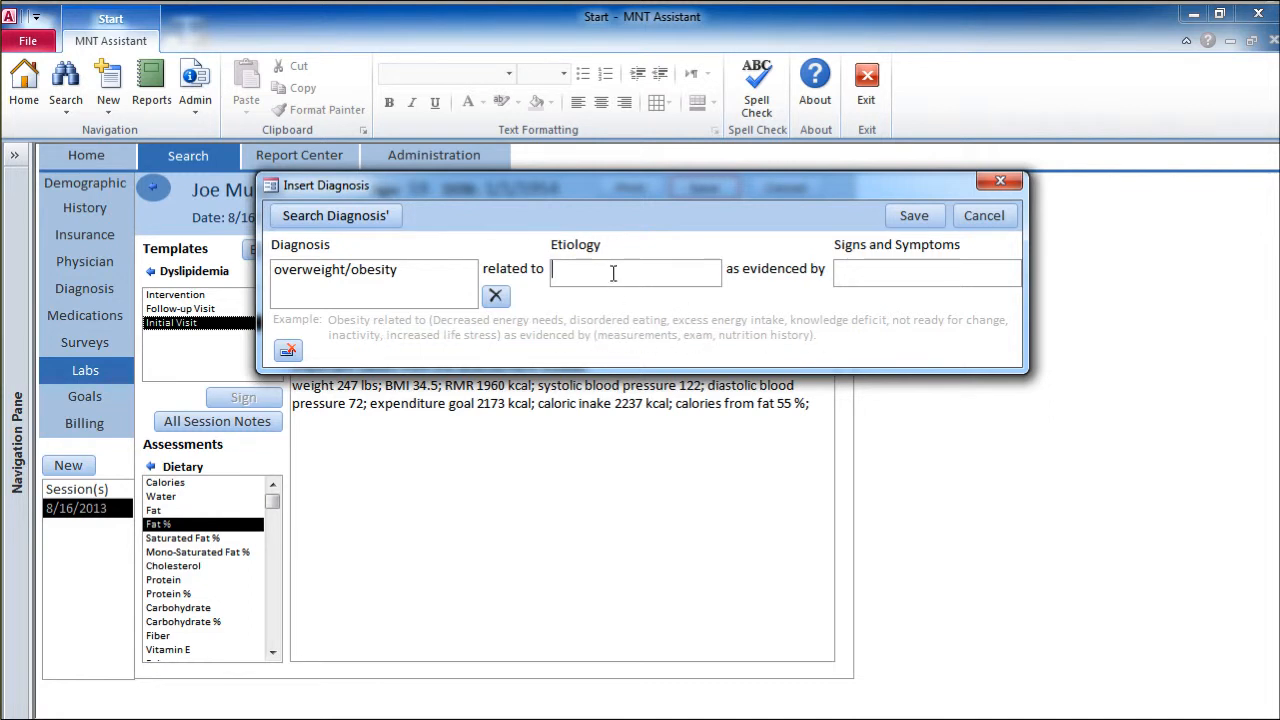
text(poor food choices)
key(Tab)
Step: Enter "high BMI (>30) and high fat % (>35)" as the signs and symptoms, and save the diagnosis to the notes
text(high BMI)
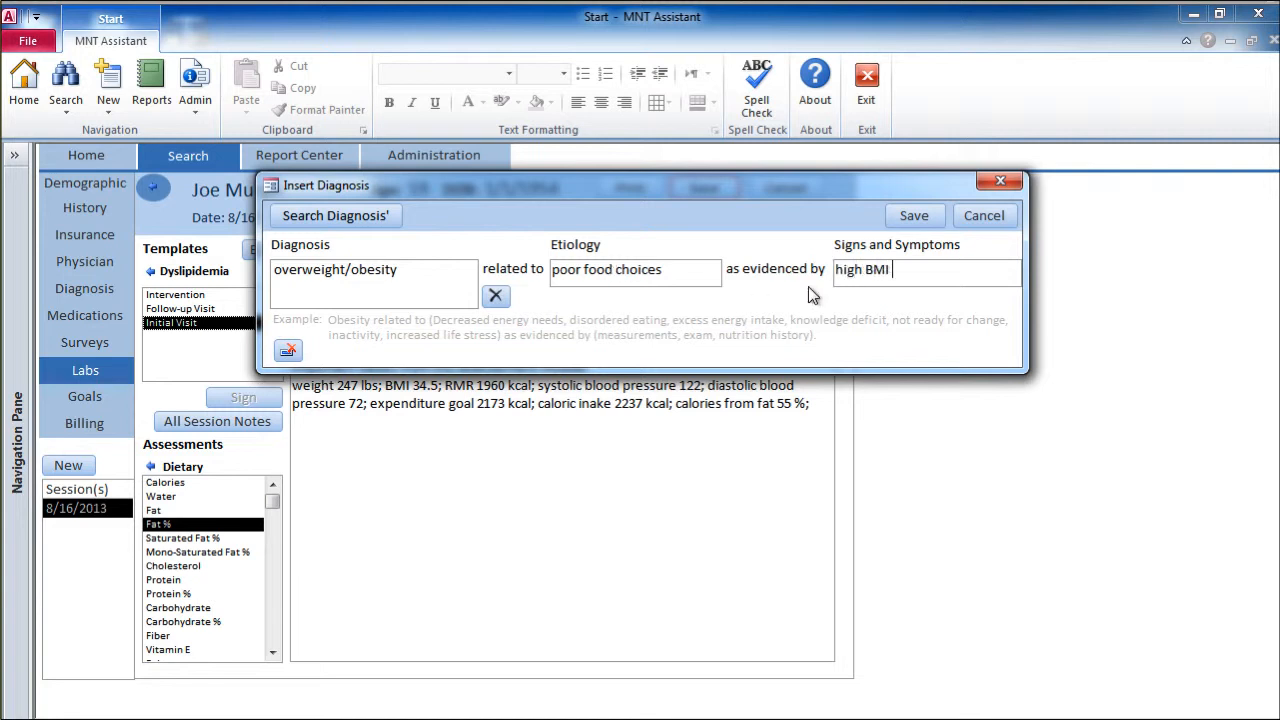
text( (>30) and high fat)
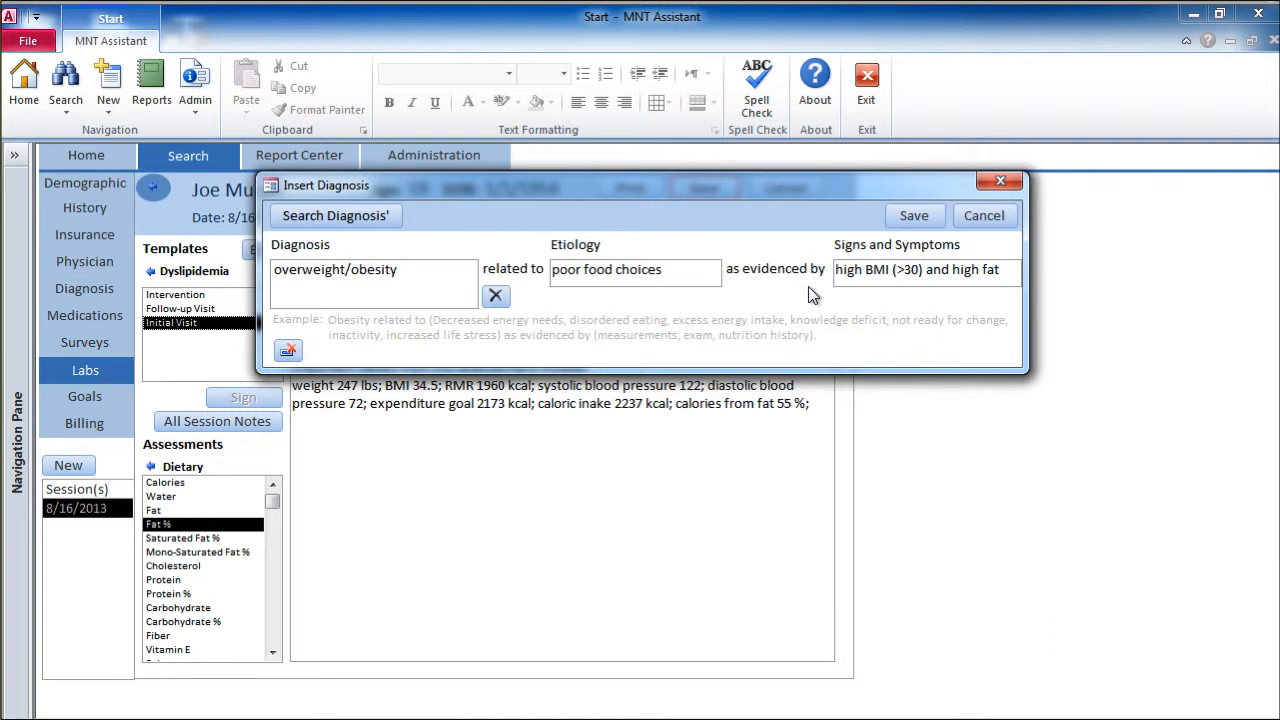
text( % (>35))
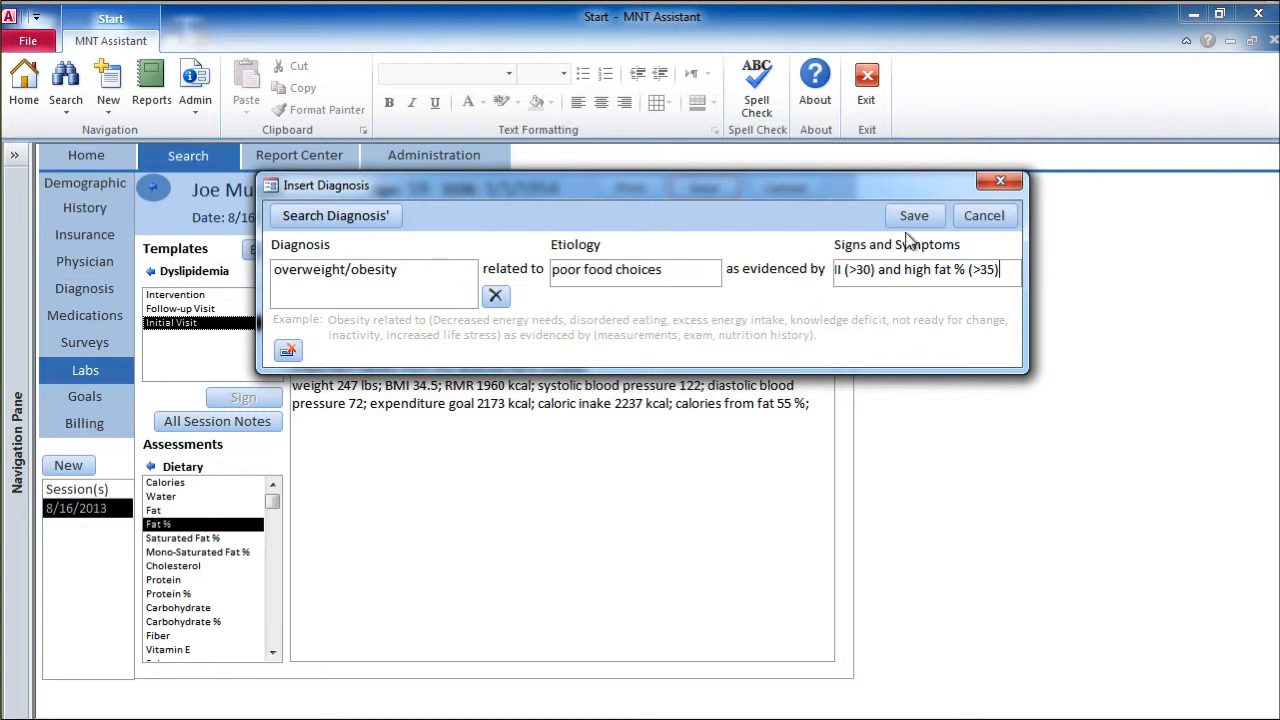
click(913, 218)
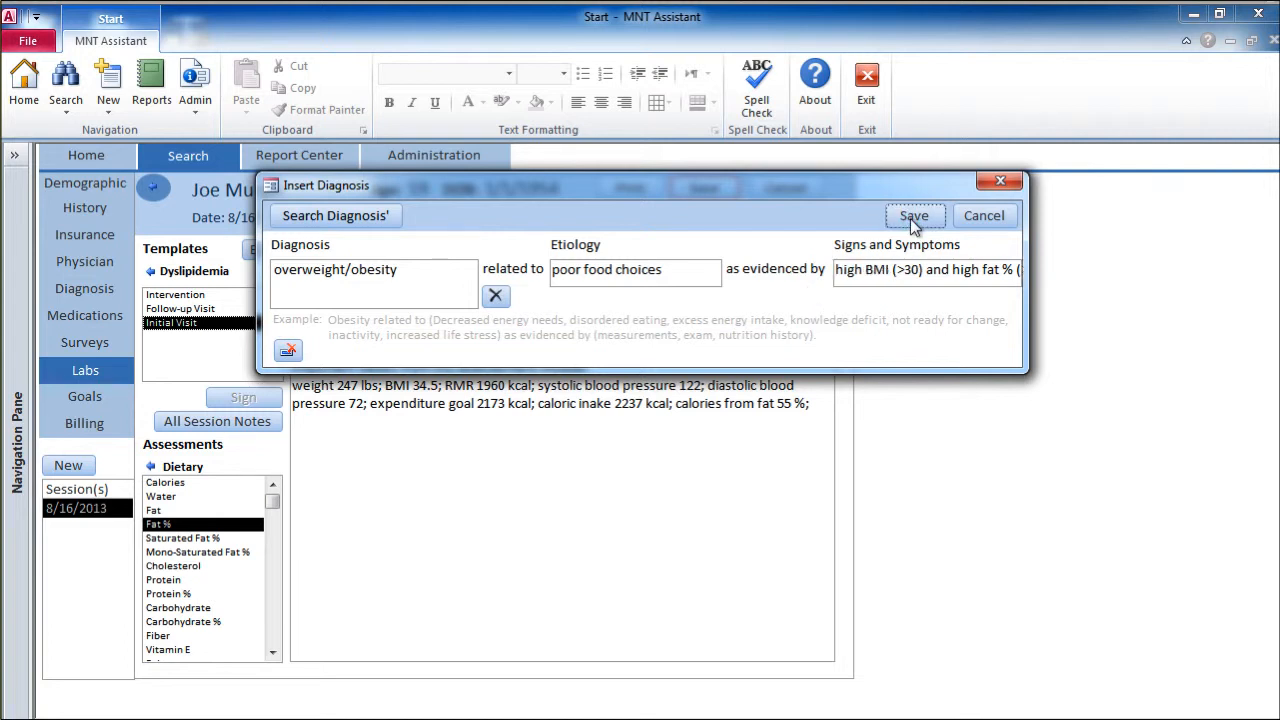
Step: Remove the extra blank lines around the Nutrition Diagnosis section and start a new line after it
click(452, 470)
key(BackSpace)
key(BackSpace)
click(509, 506)
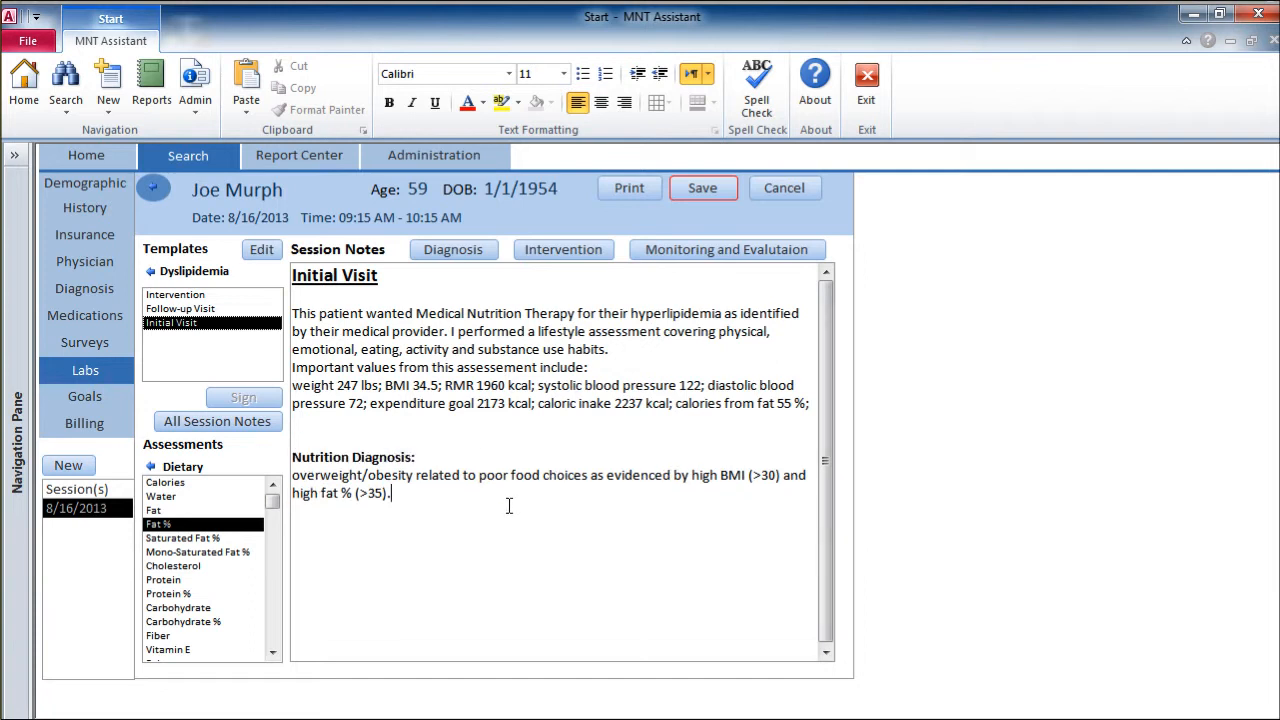
click(434, 439)
key(BackSpace)
click(511, 482)
key(Return)
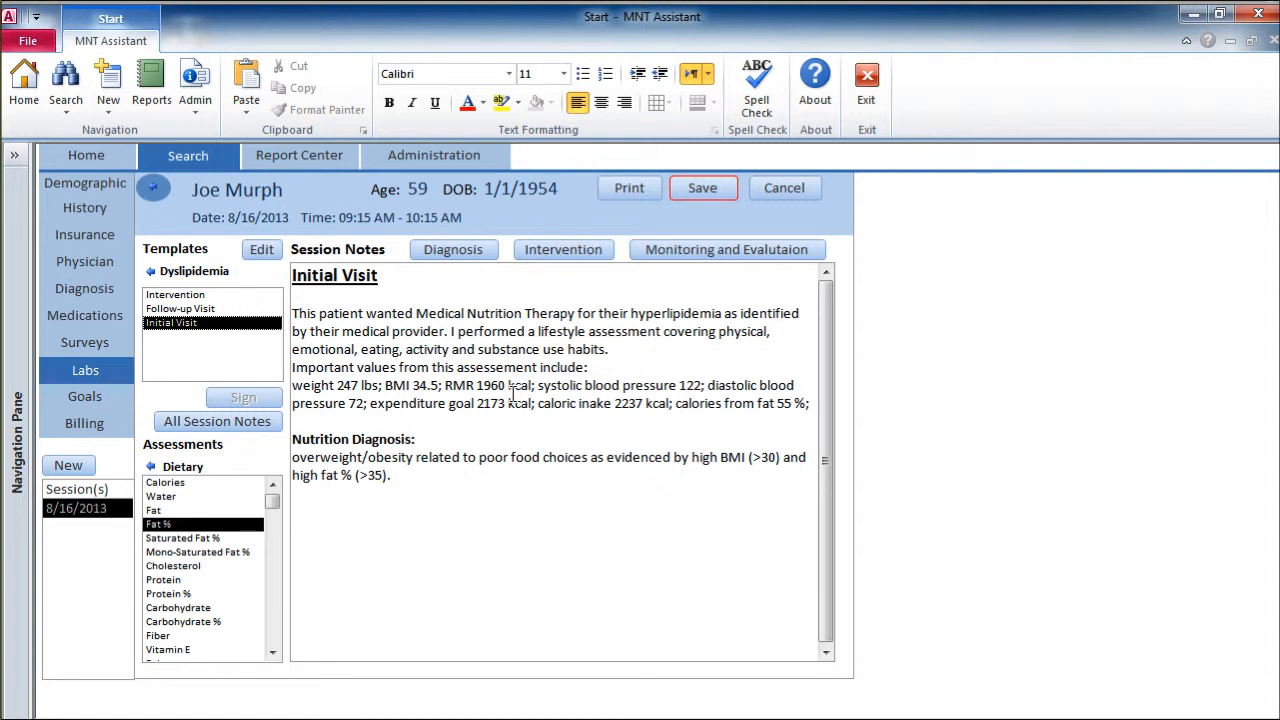
Step: Browse the list of standard nutrition interventions and close it without inserting any
click(527, 251)
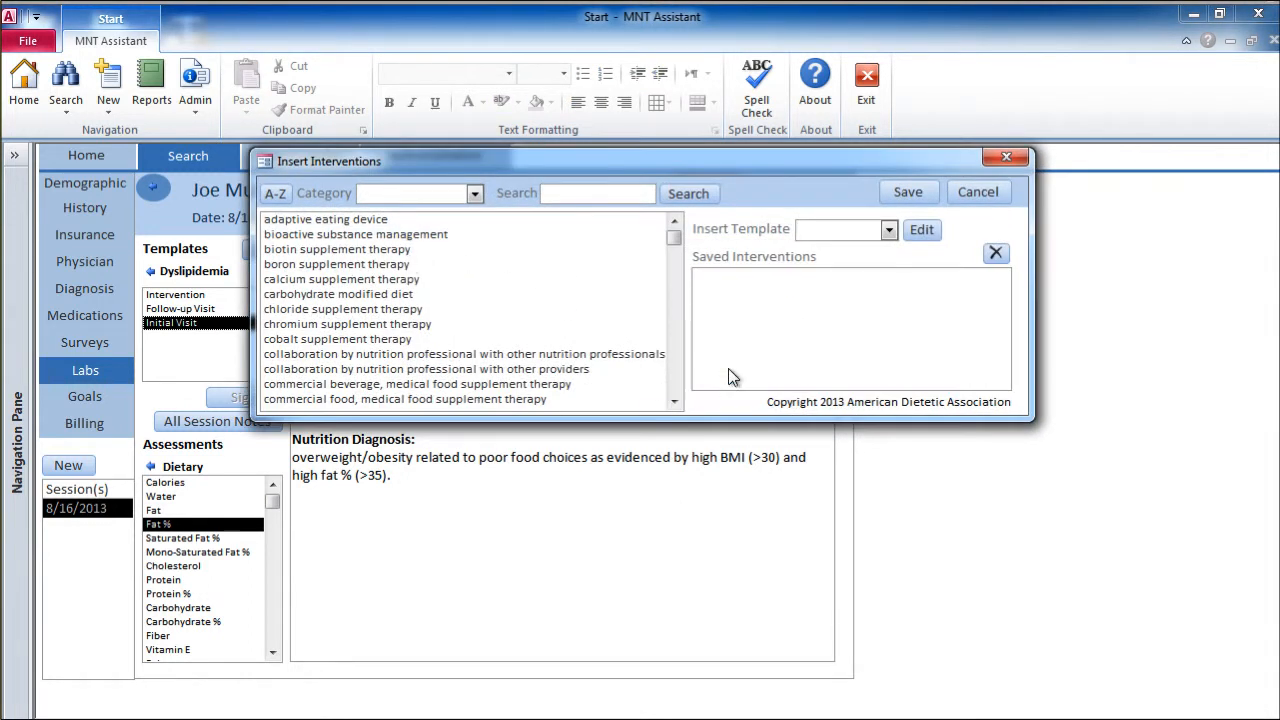
scroll(671, 355, down, 10)
scroll(678, 370, down, 10)
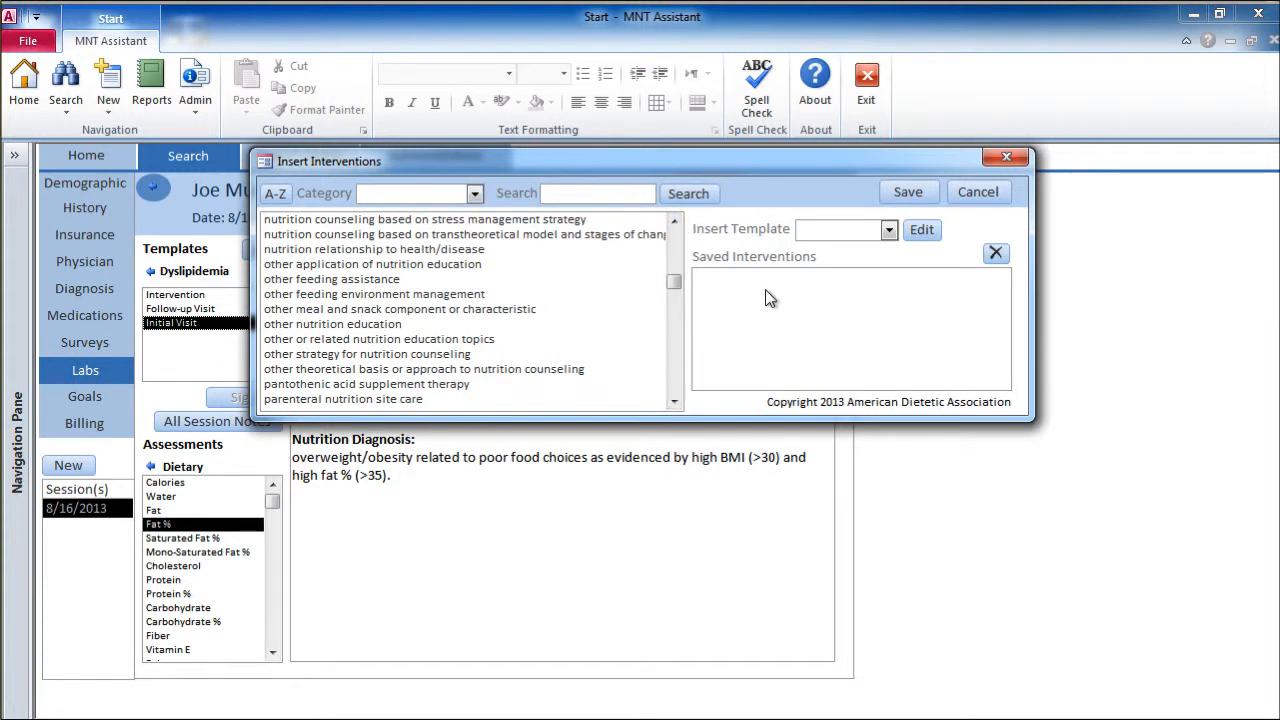
click(1006, 158)
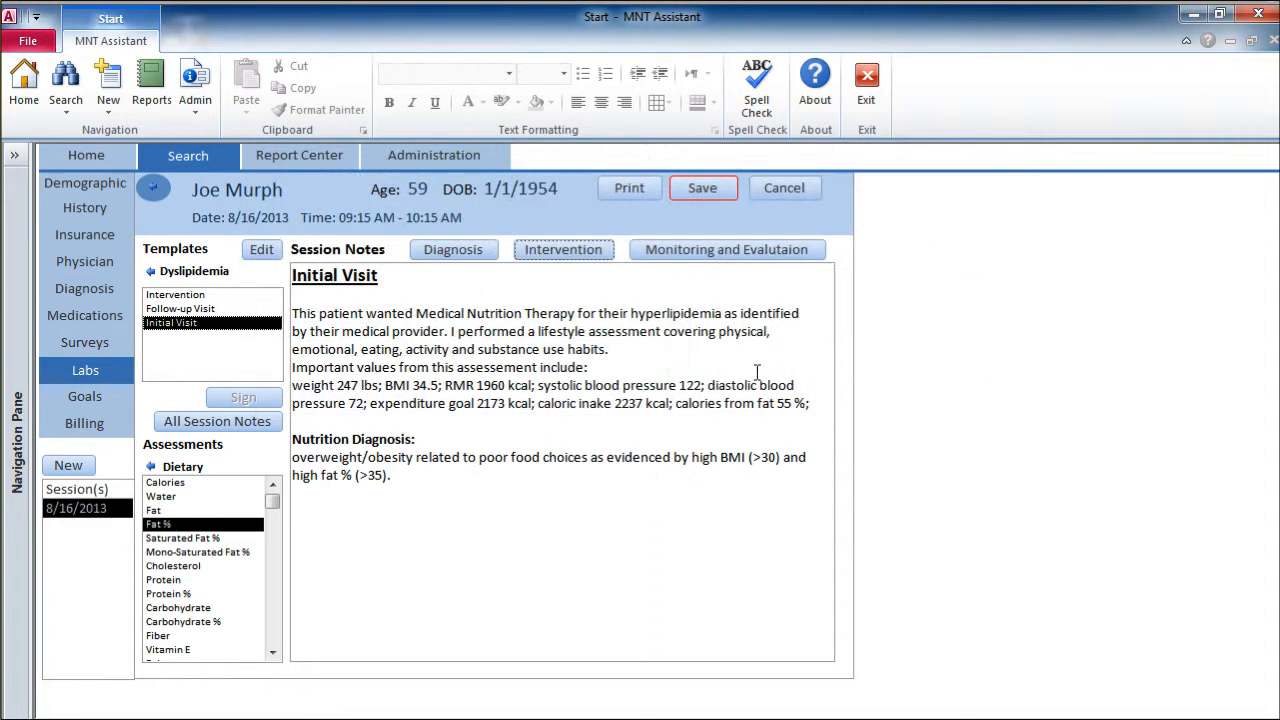
Step: Insert the Dyslipidemia Intervention template into the notes, remove the extra line above it and add two line breaks after it
double_click(175, 295)
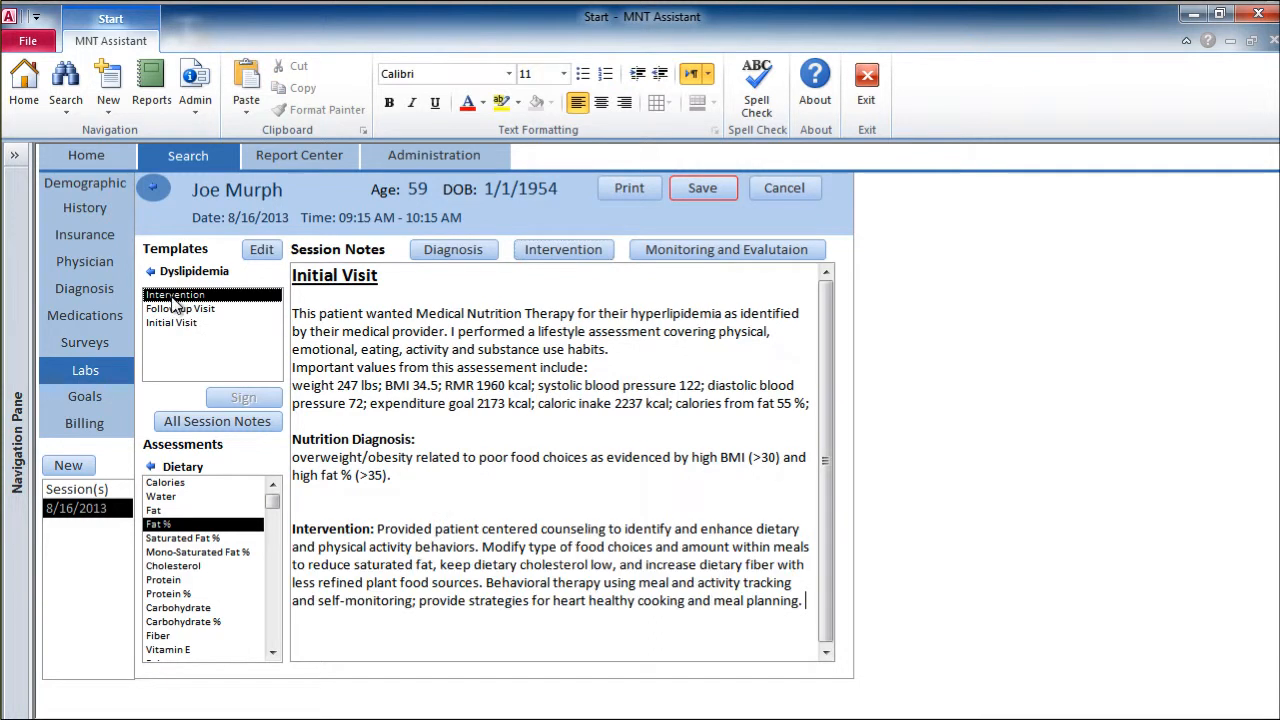
click(568, 509)
key(BackSpace)
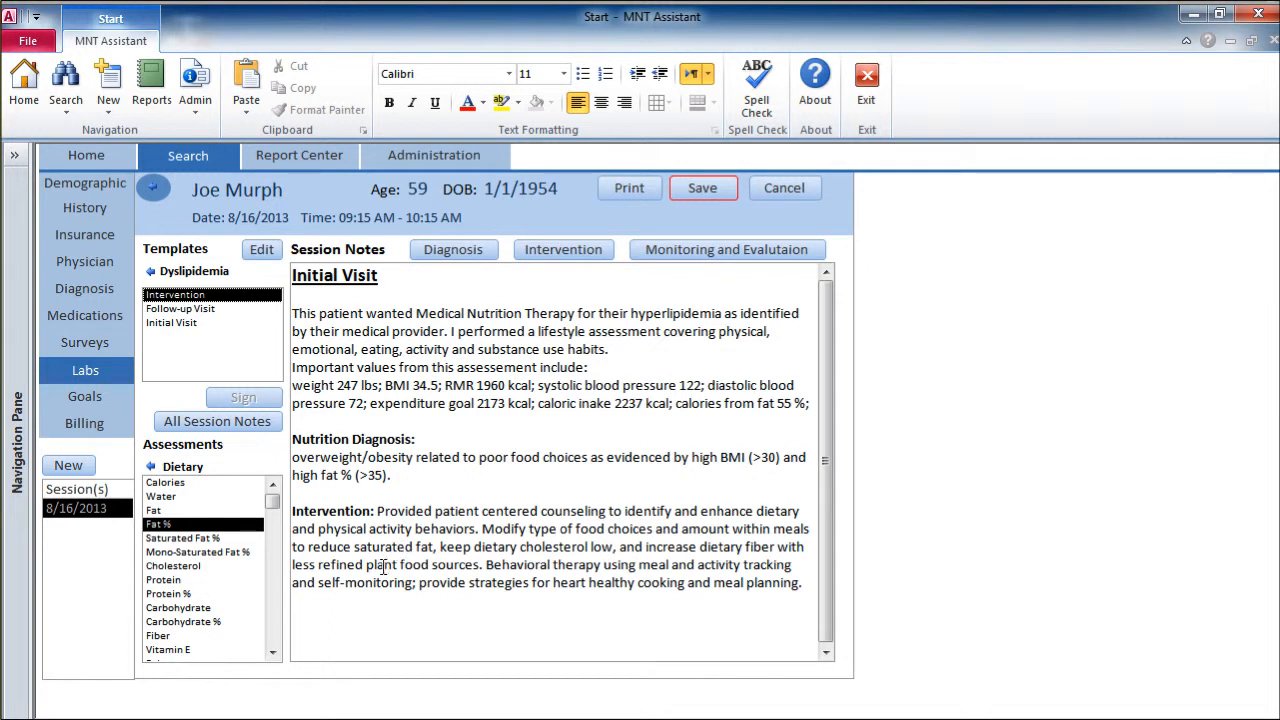
click(810, 584)
key(Return)
key(Return)
Step: Open the Monitoring and Evaluation selection and add Fat % and Fiber to the assessments to monitor
click(670, 257)
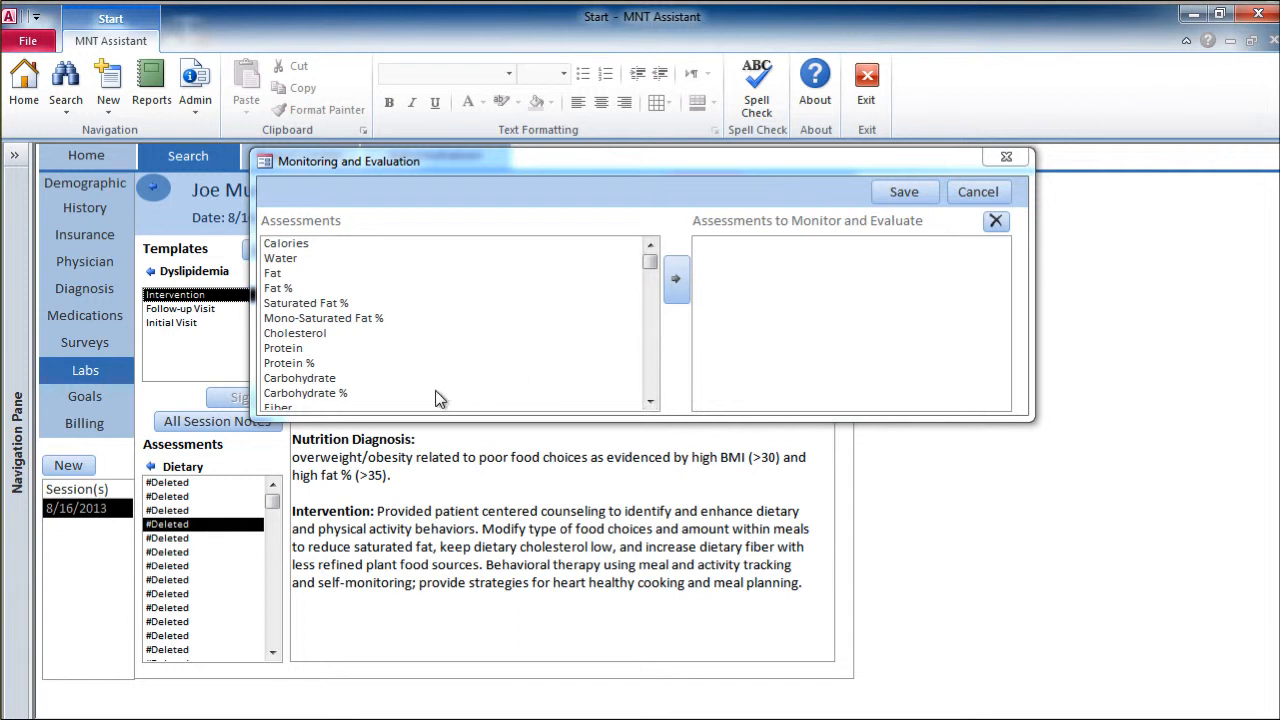
click(322, 288)
click(677, 278)
click(650, 400)
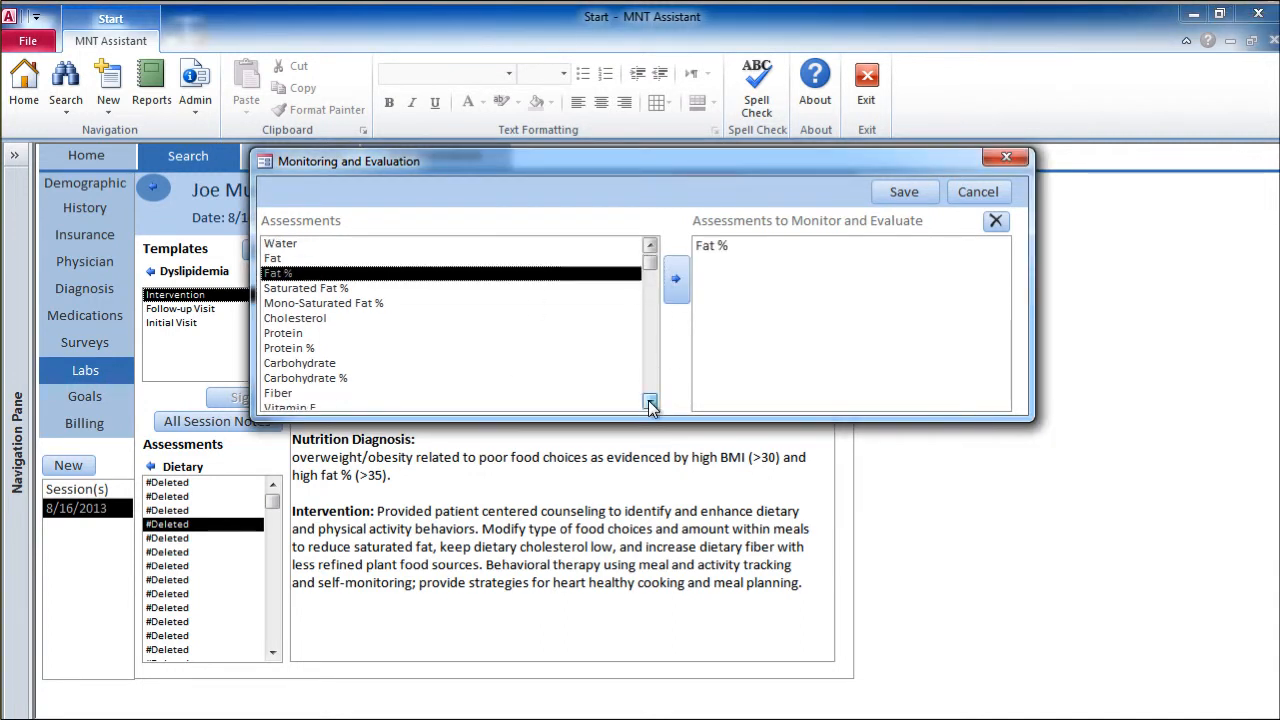
click(650, 400)
click(298, 378)
click(676, 279)
Step: Add Total Cholesterol, LDL Cholesterol and HDL Cholesterol to the assessments to monitor and evaluate
click(650, 400)
click(650, 400)
click(650, 400)
click(650, 400)
click(650, 400)
drag(650, 266, 653, 371)
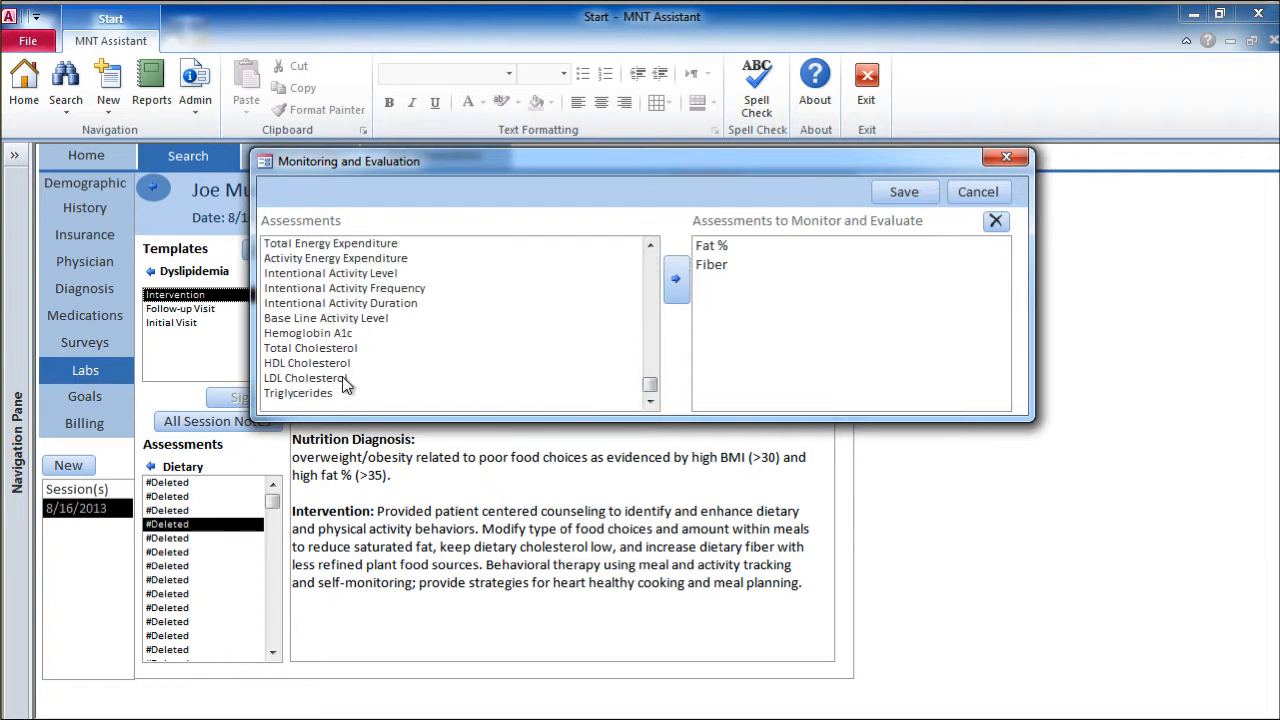
click(345, 350)
click(676, 280)
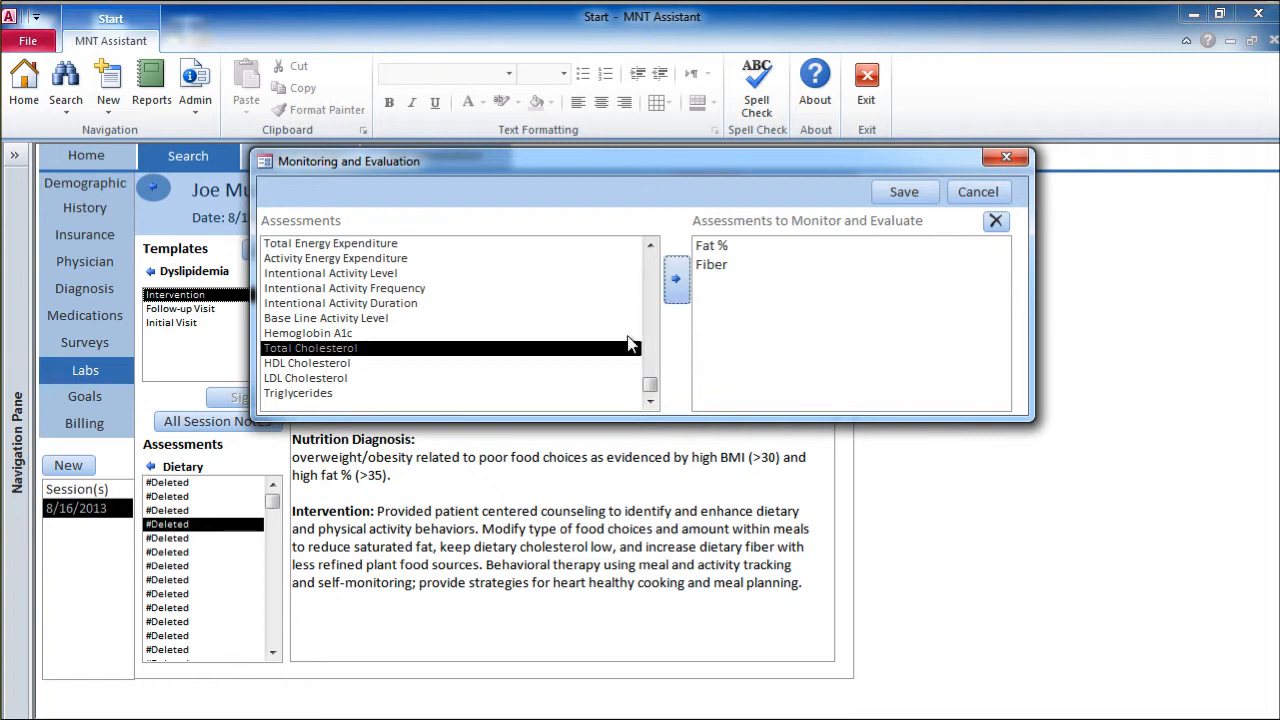
click(423, 378)
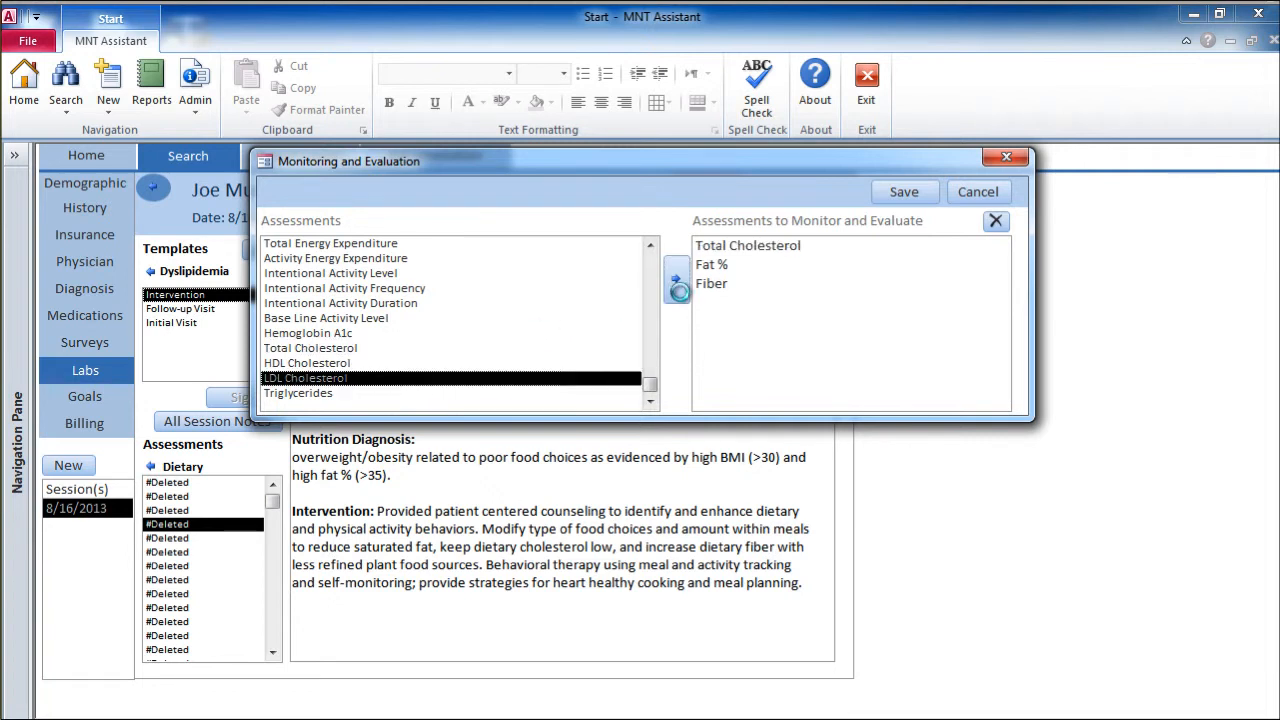
click(677, 282)
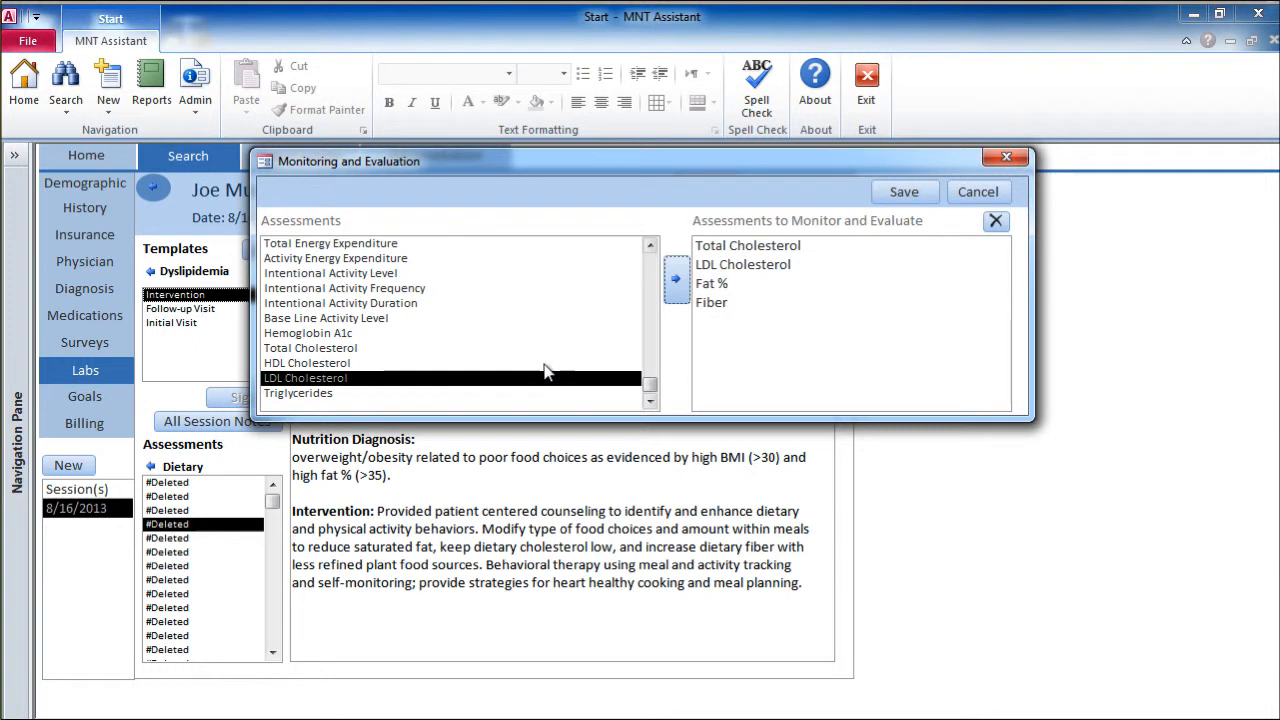
click(520, 364)
click(676, 281)
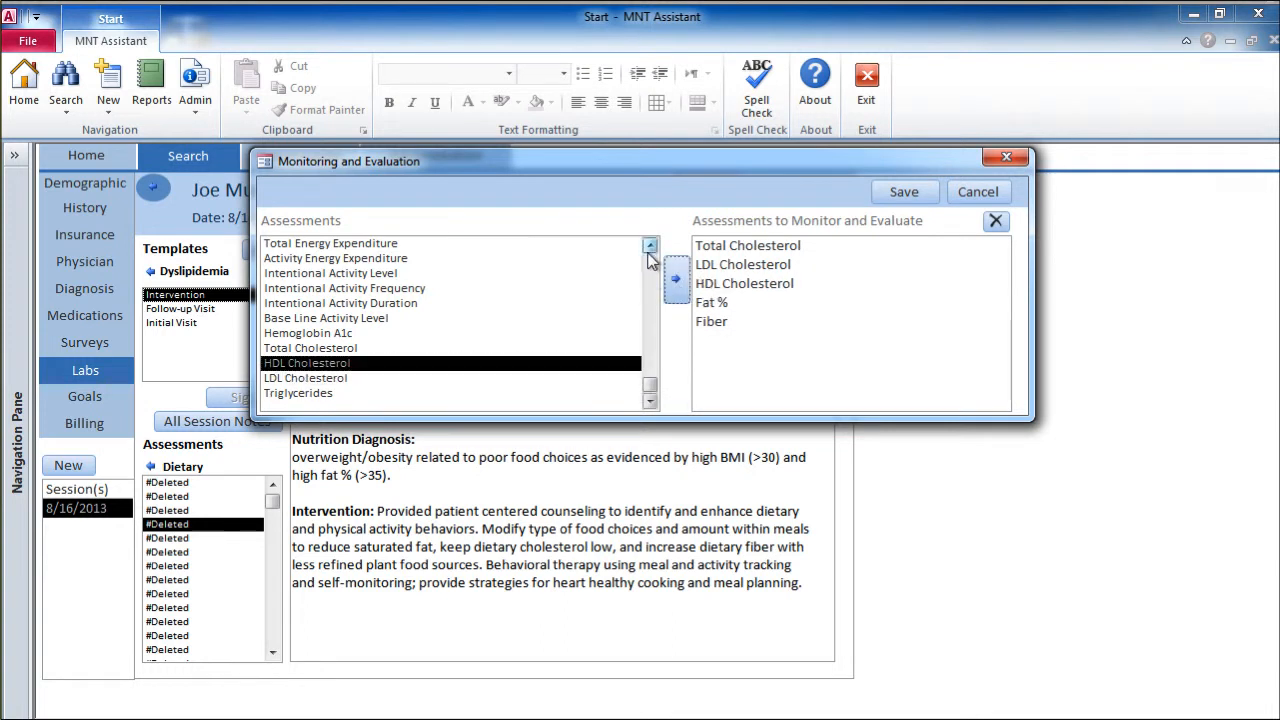
Step: Add Weight and BMI to the assessments to monitor, and save the selection into the session notes
click(650, 246)
click(650, 246)
click(650, 246)
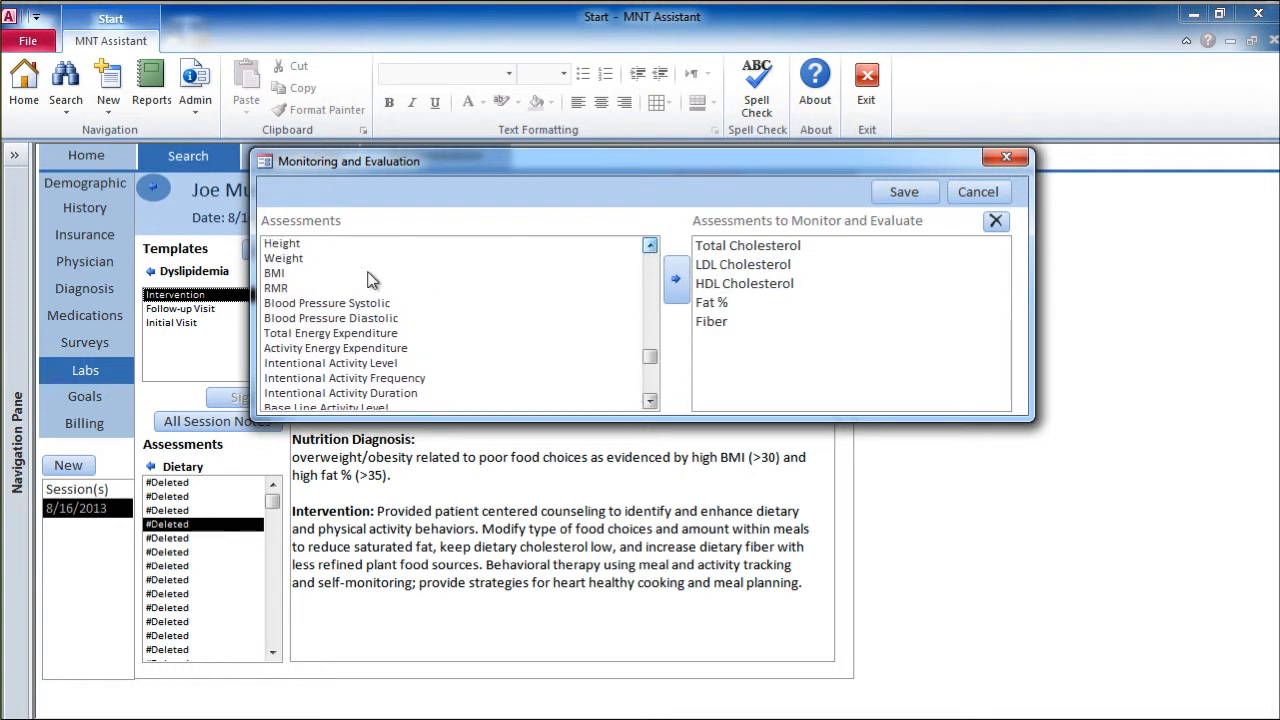
click(350, 259)
click(672, 278)
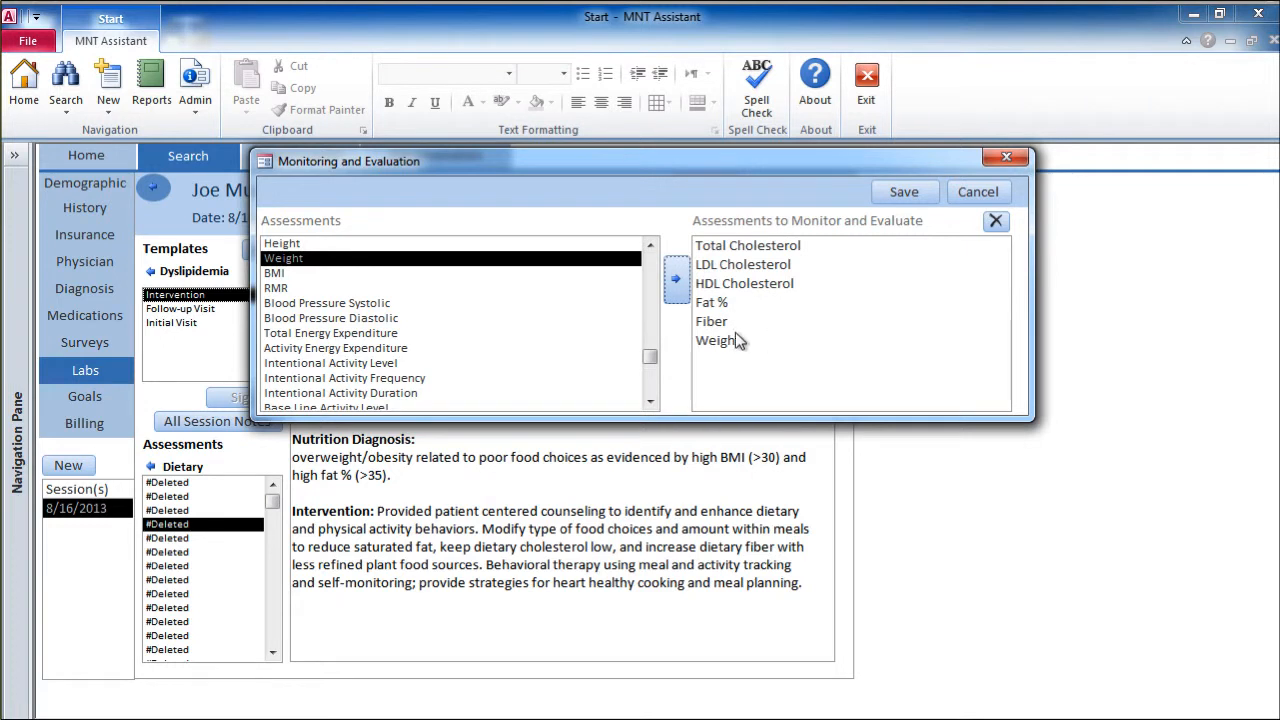
click(470, 274)
click(676, 279)
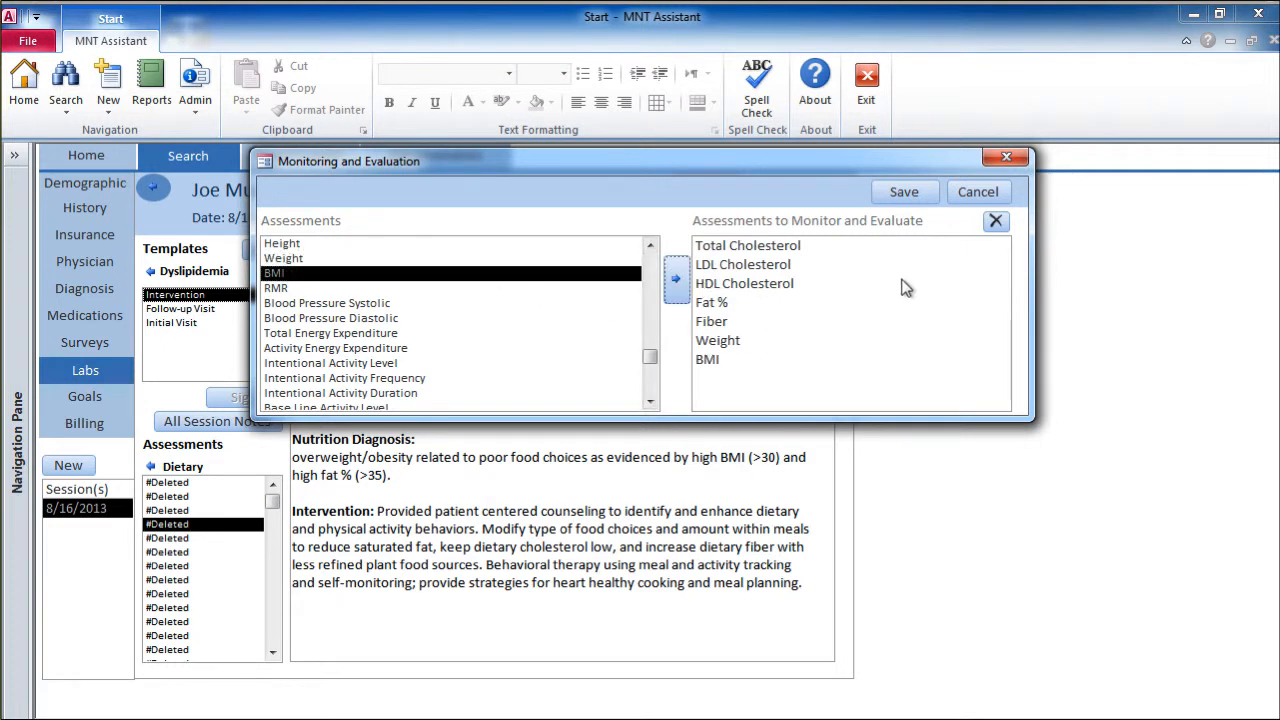
click(908, 192)
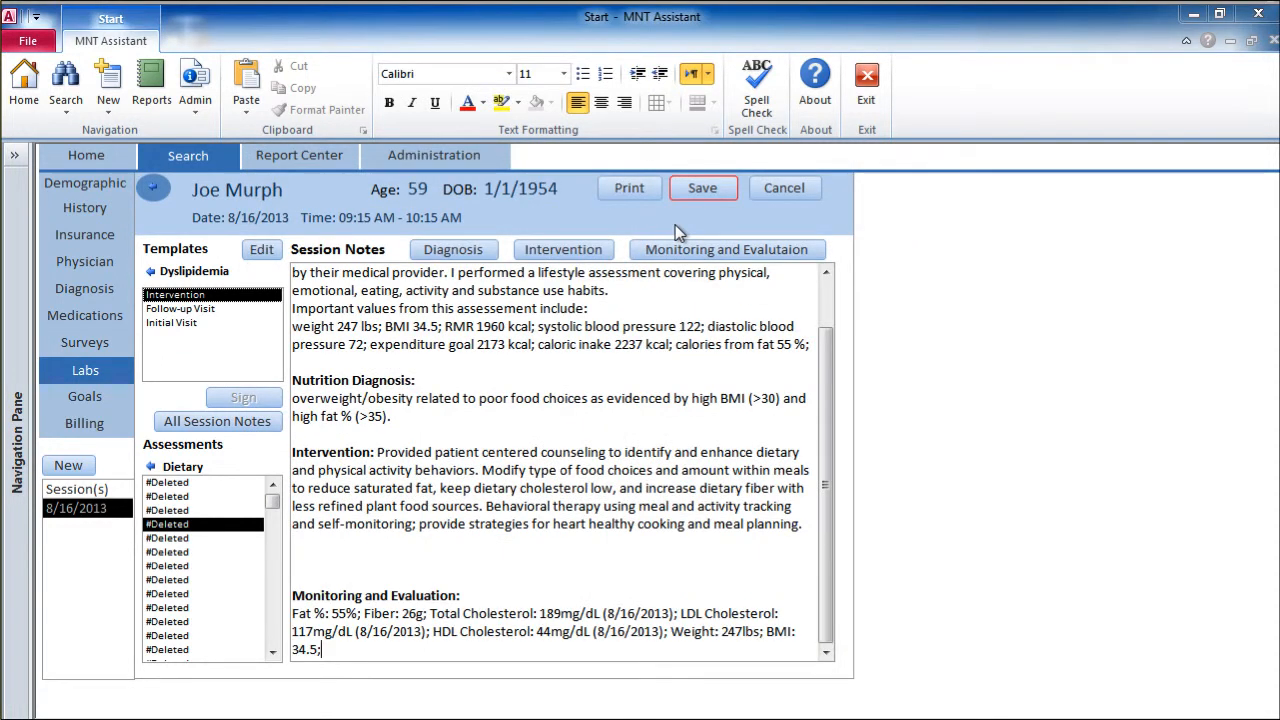
Step: Remove the extra blank lines above the Monitoring and Evaluation section of the notes
click(632, 564)
key(BackSpace)
key(BackSpace)
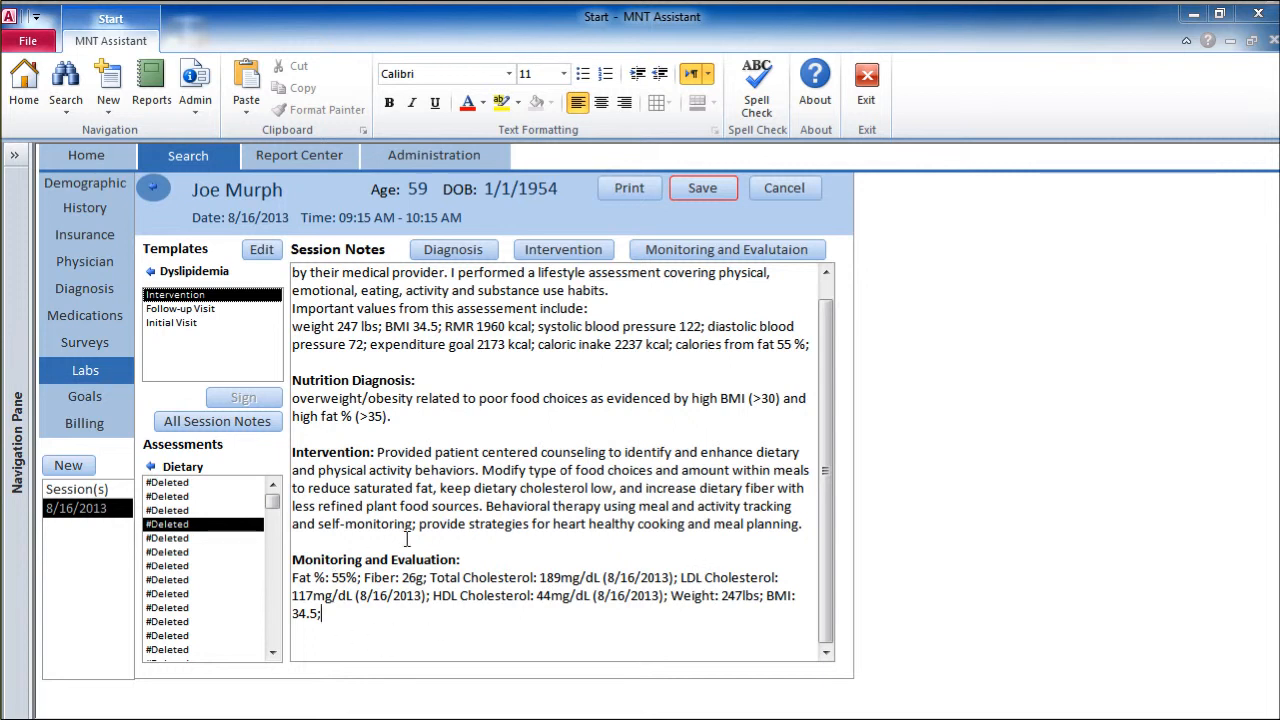
Step: Return the assessments list to its categories and add a "Goals:" line below the Monitoring and Evaluation section
click(151, 467)
click(741, 573)
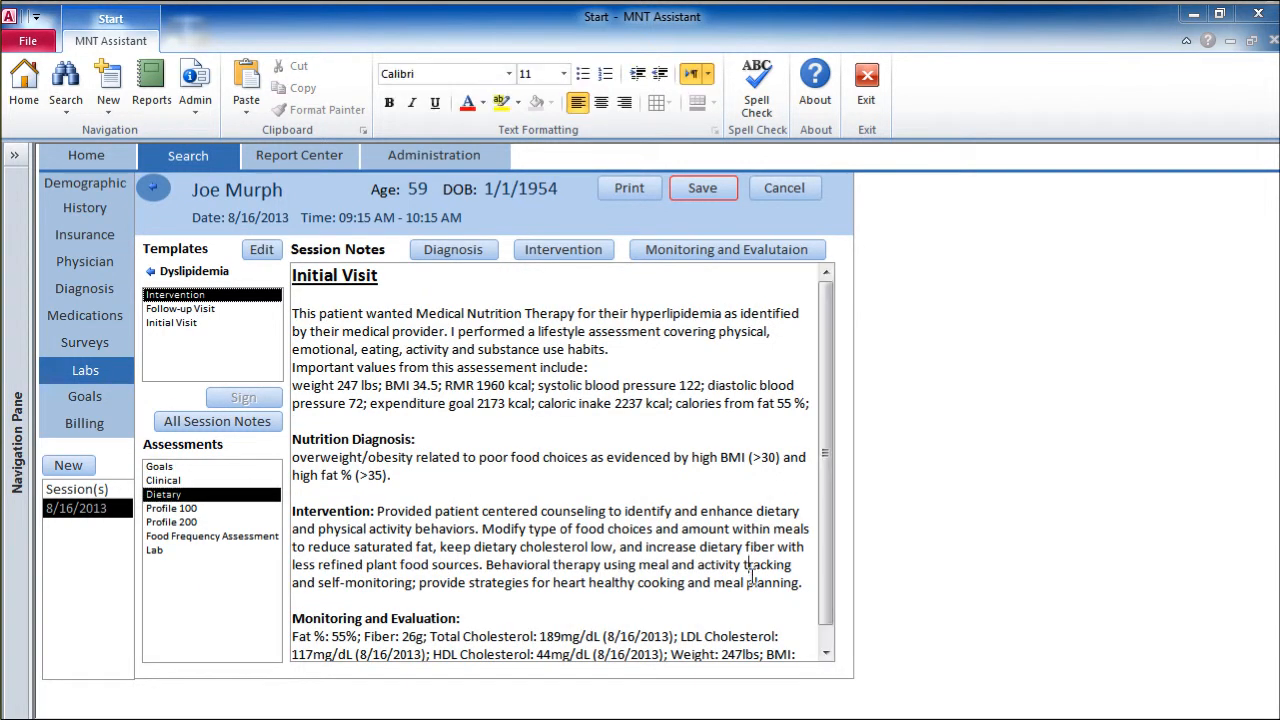
scroll(834, 565, down, 1)
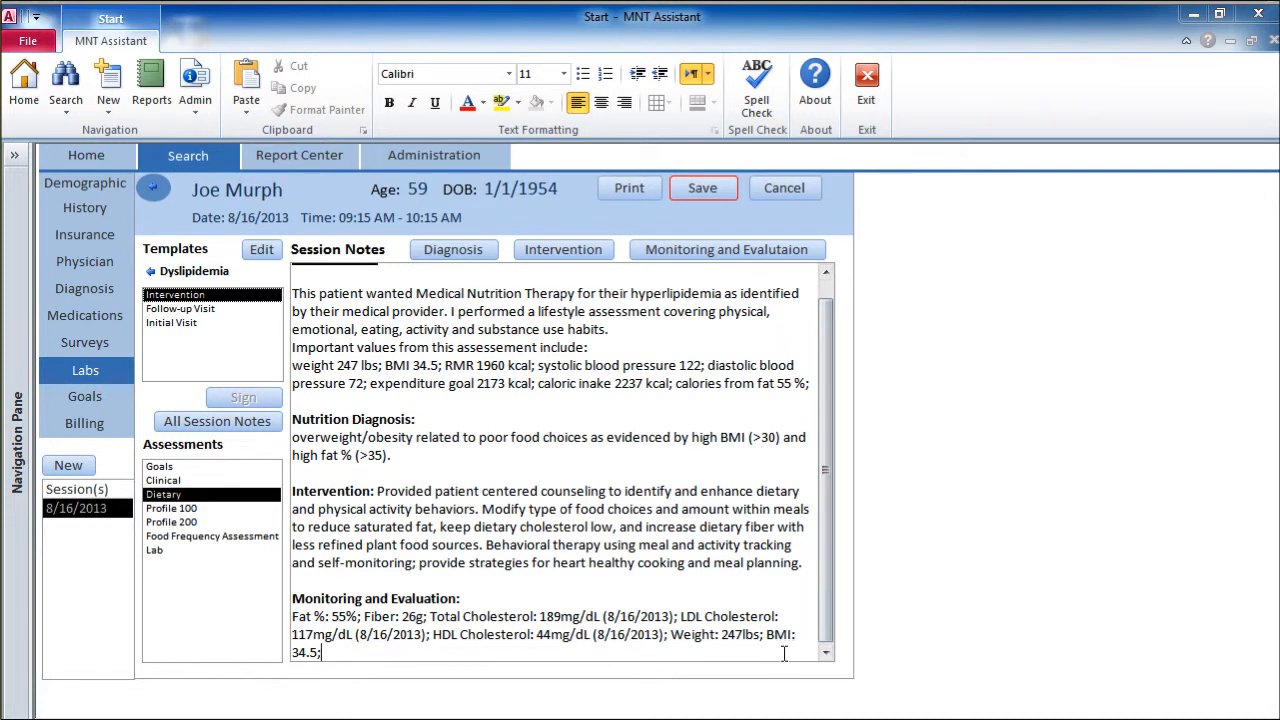
key(Return)
key(Return)
text(Goals:)
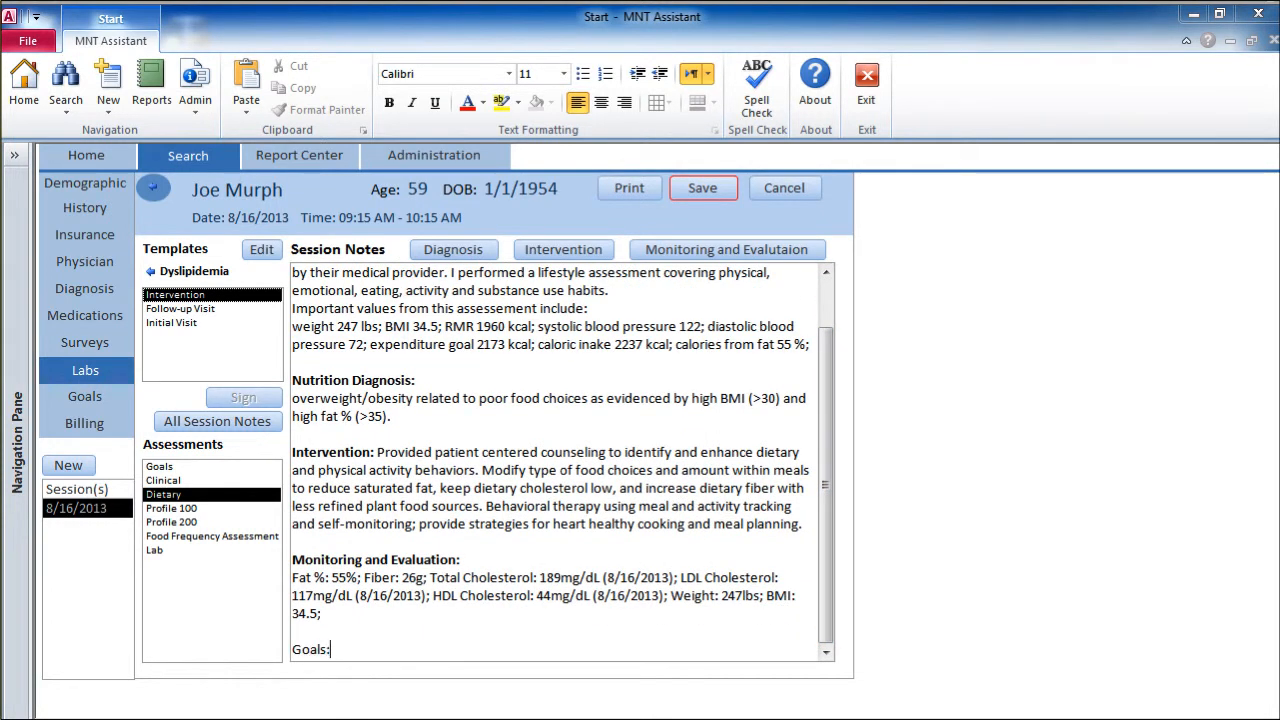
Step: Format the "Goals:" heading as bold, size 12, and start a non-bold line below it
drag(334, 649, 263, 645)
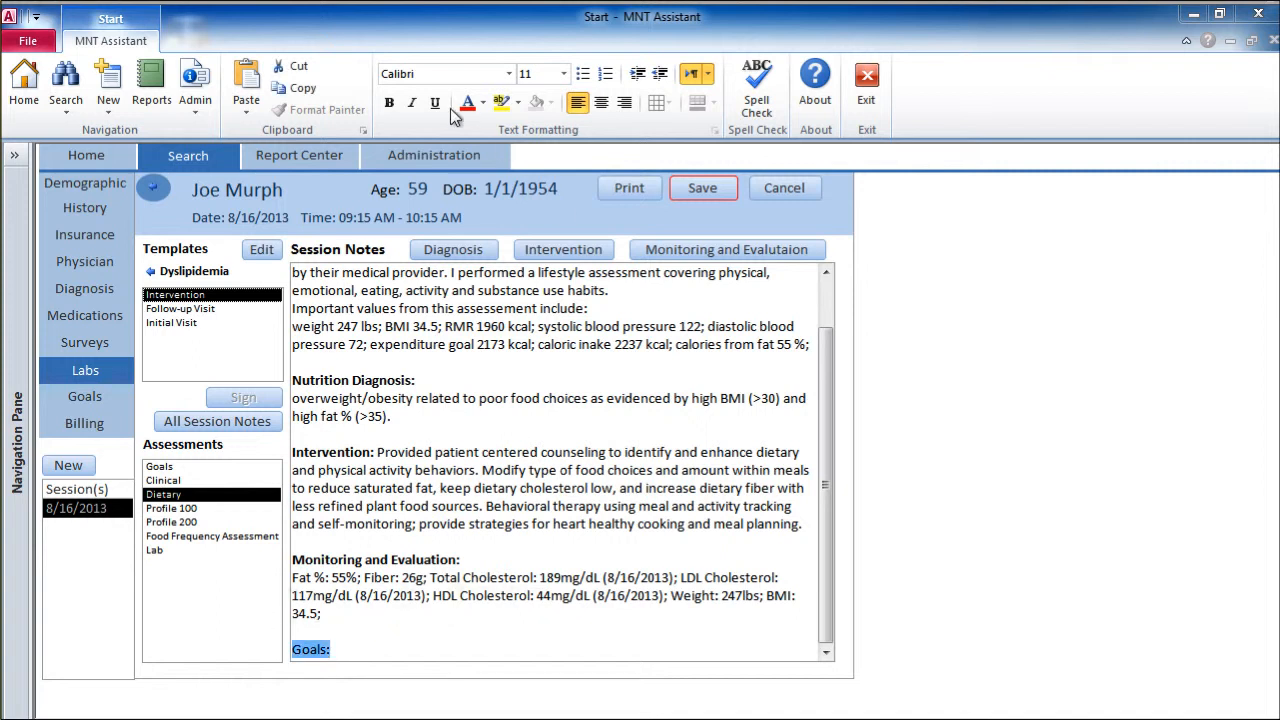
click(390, 103)
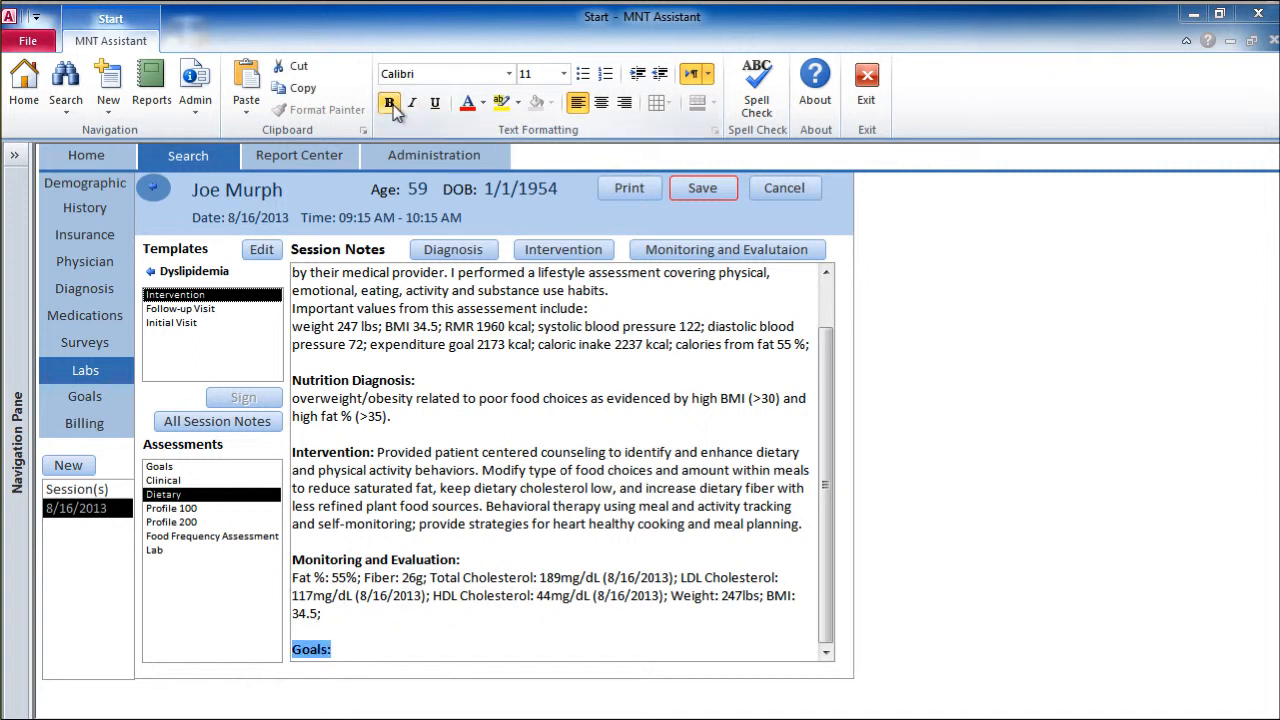
click(565, 82)
click(544, 132)
click(523, 651)
key(Return)
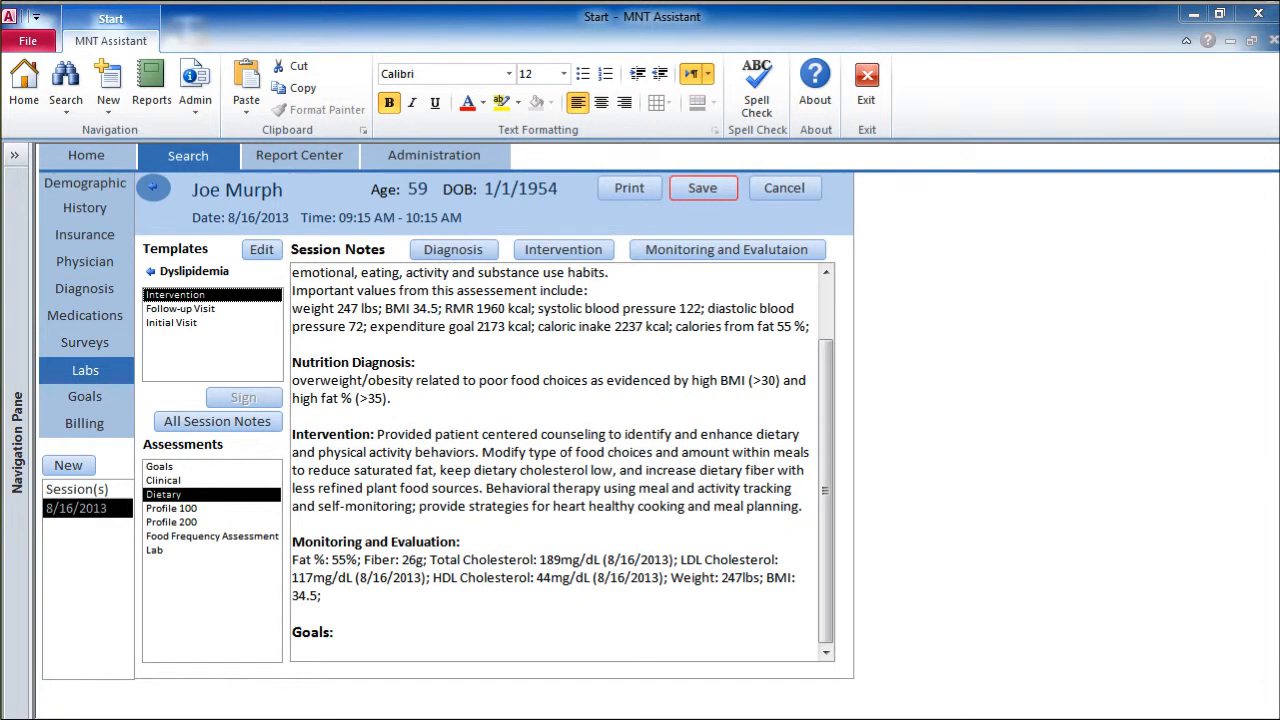
click(389, 103)
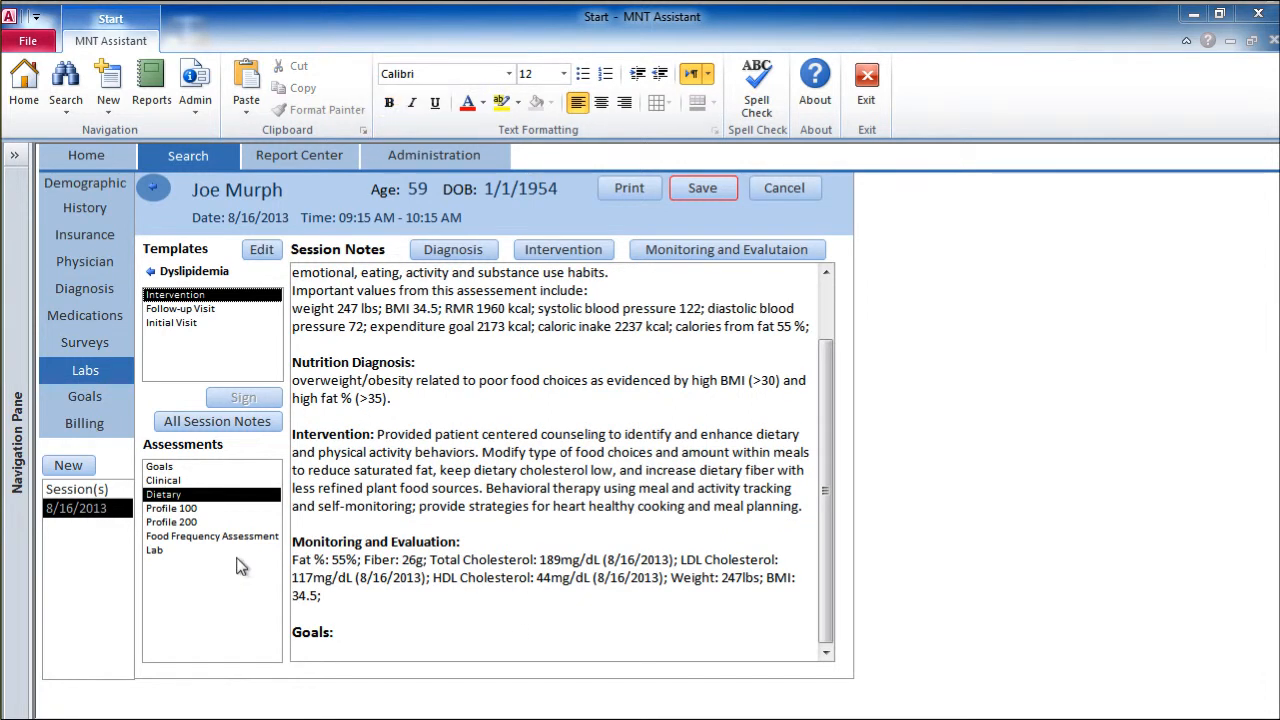
Step: Check the Goals assessment category for values to insert, return to the categories, and save the session notes
double_click(162, 467)
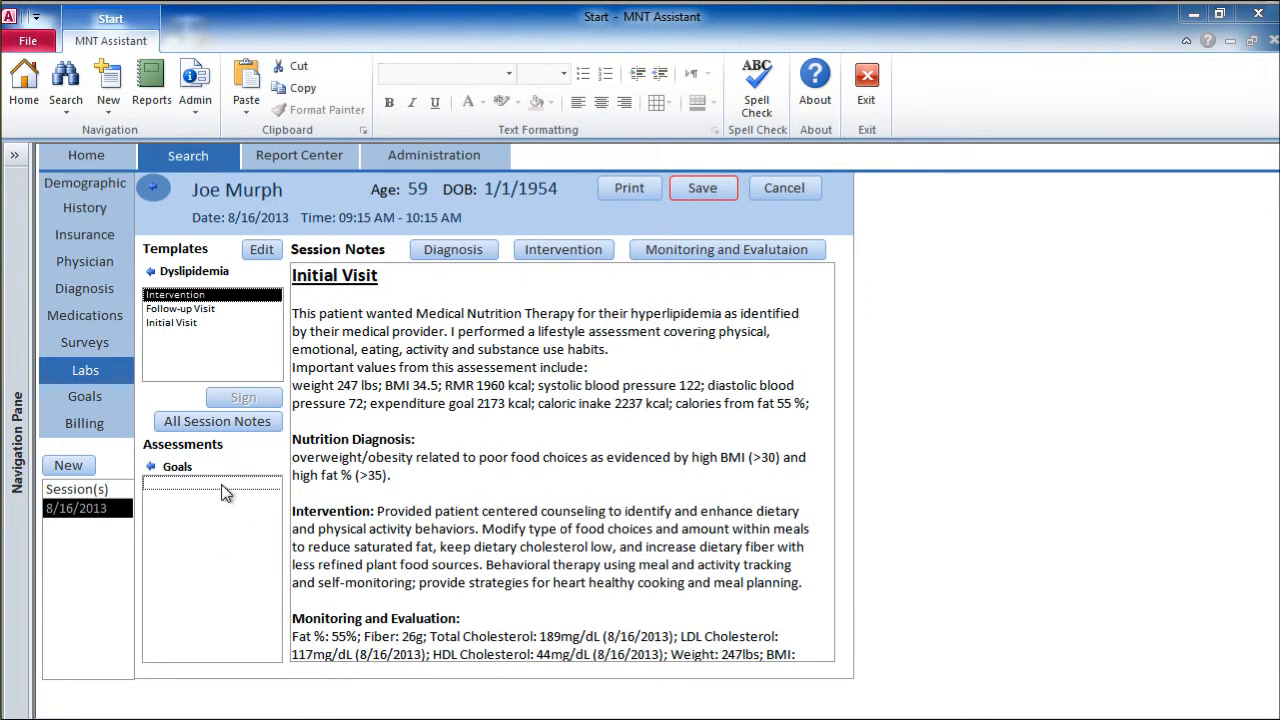
click(153, 468)
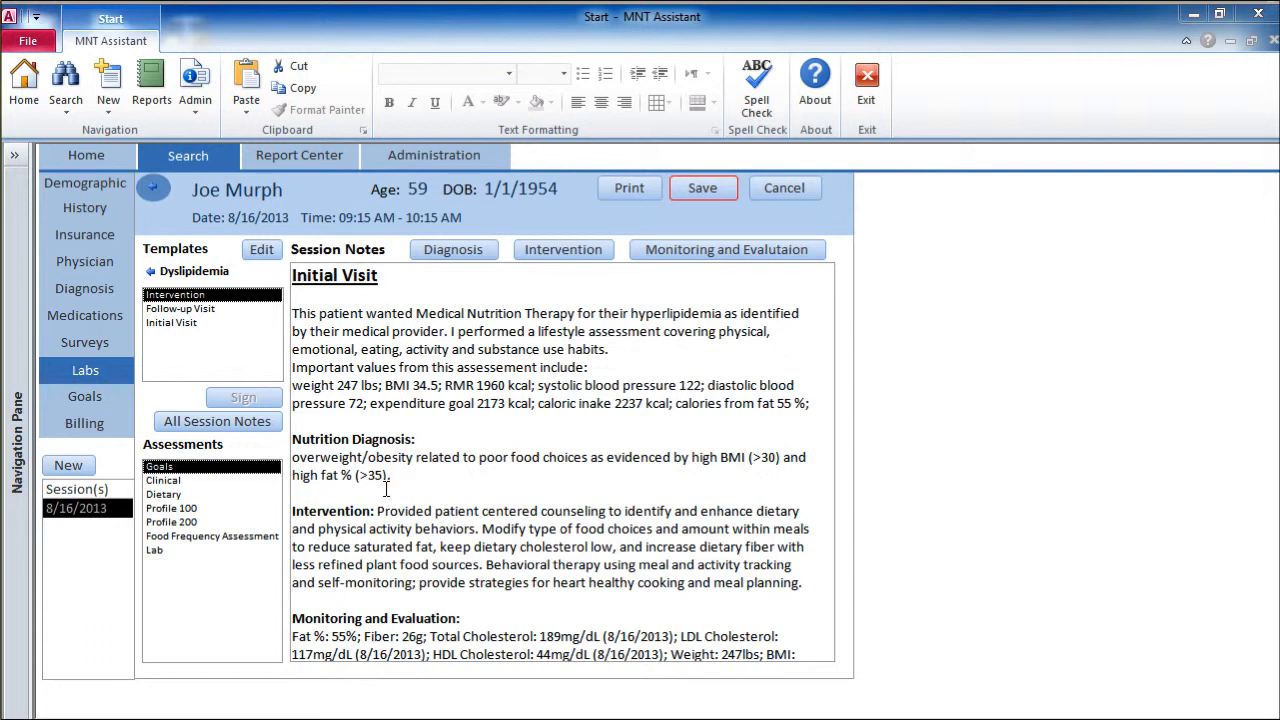
click(704, 188)
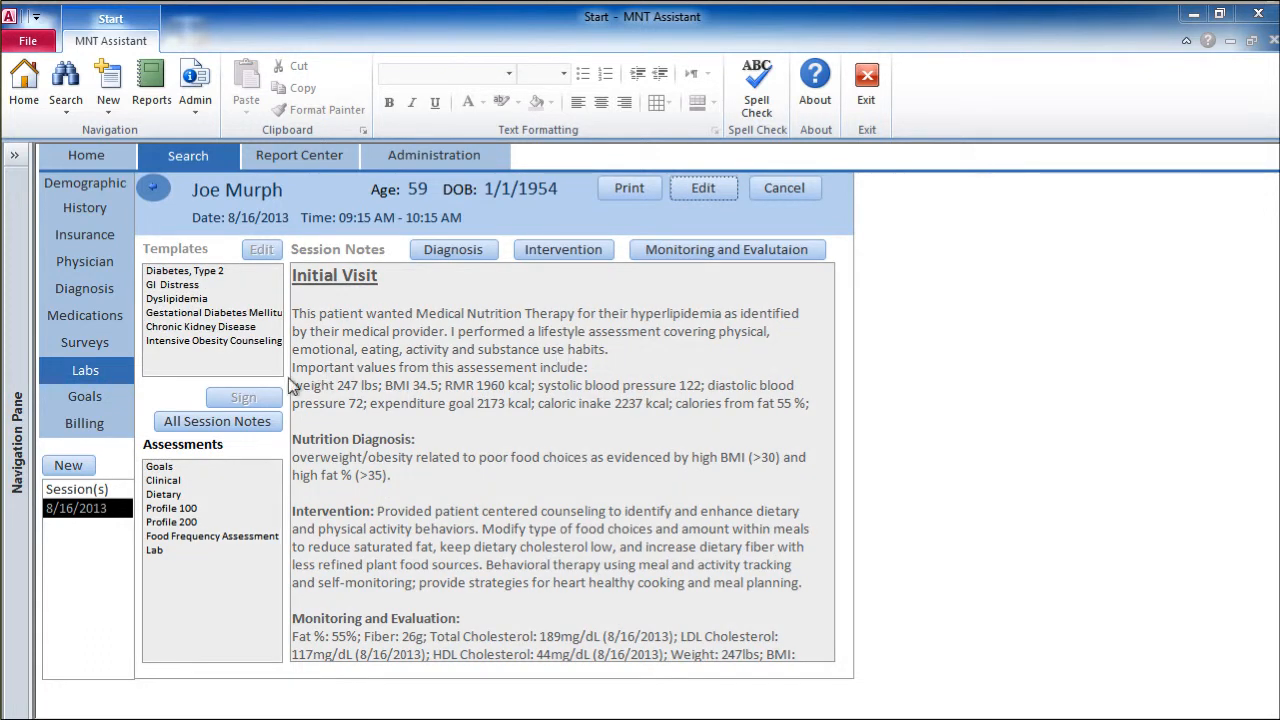
Step: Open the patient's clinical goals for editing and fill in a weight goal of 200.3 using the BMI and weight calculator
click(84, 397)
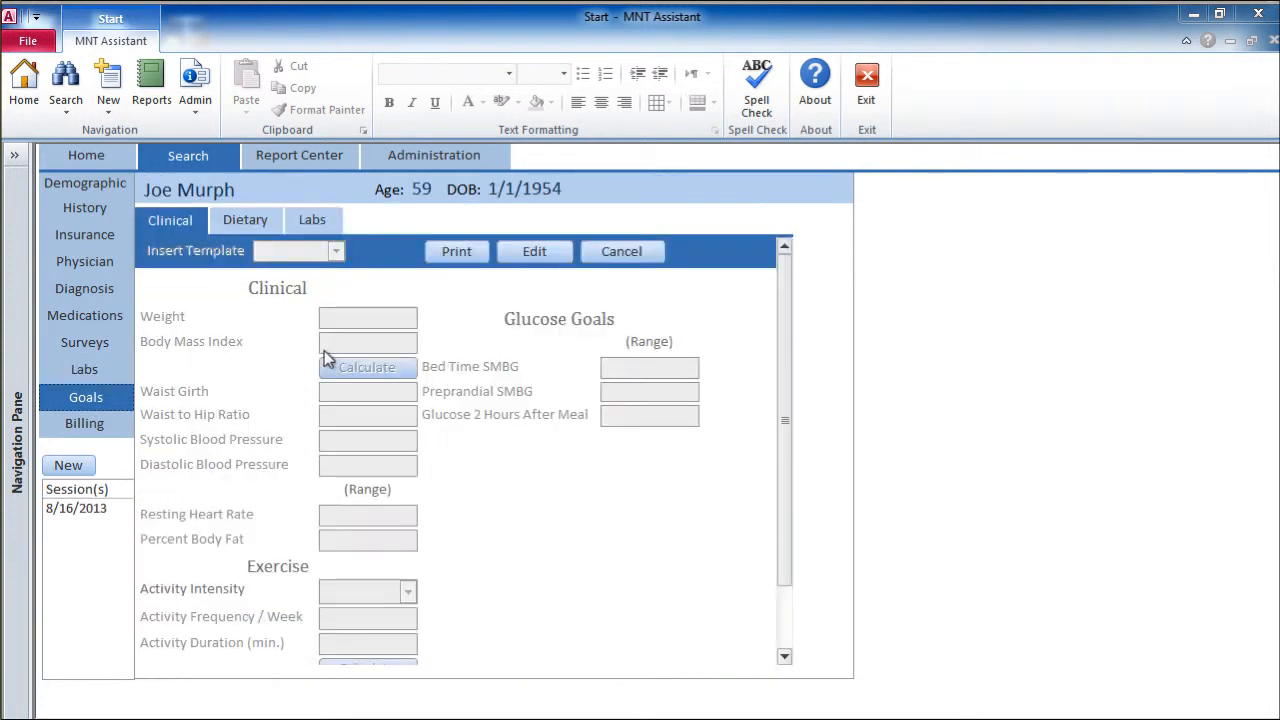
click(532, 256)
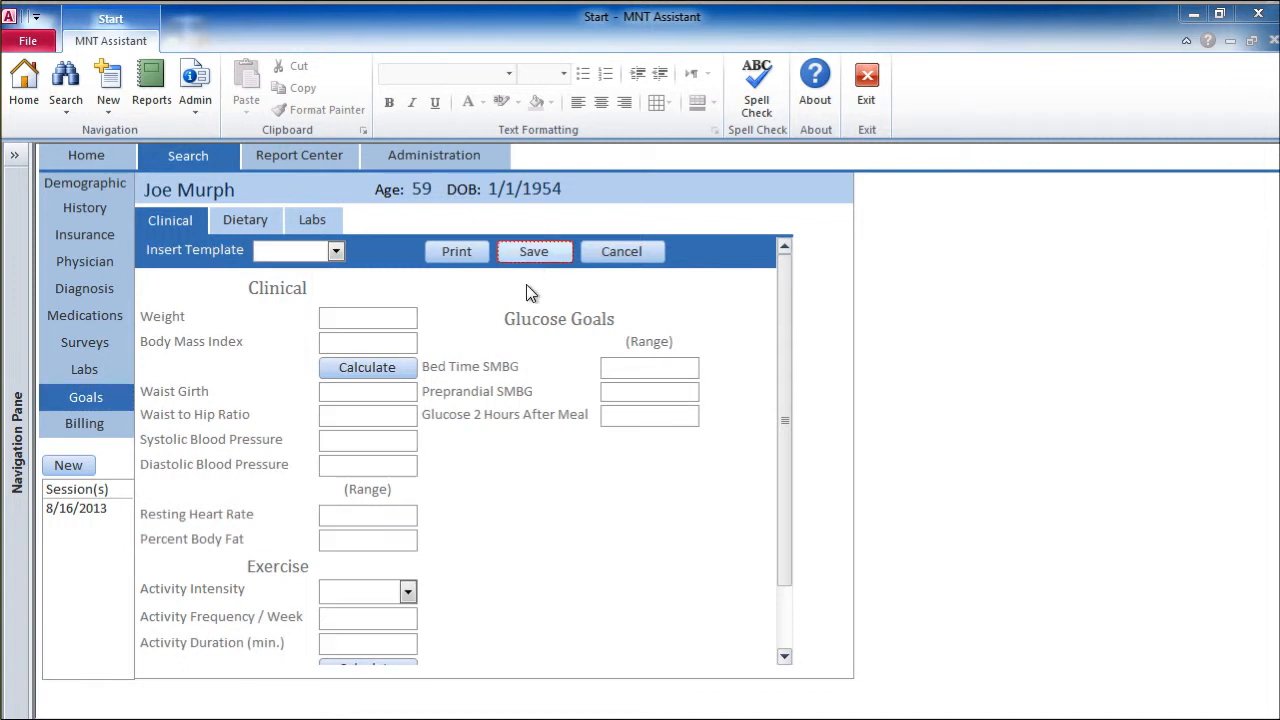
click(387, 370)
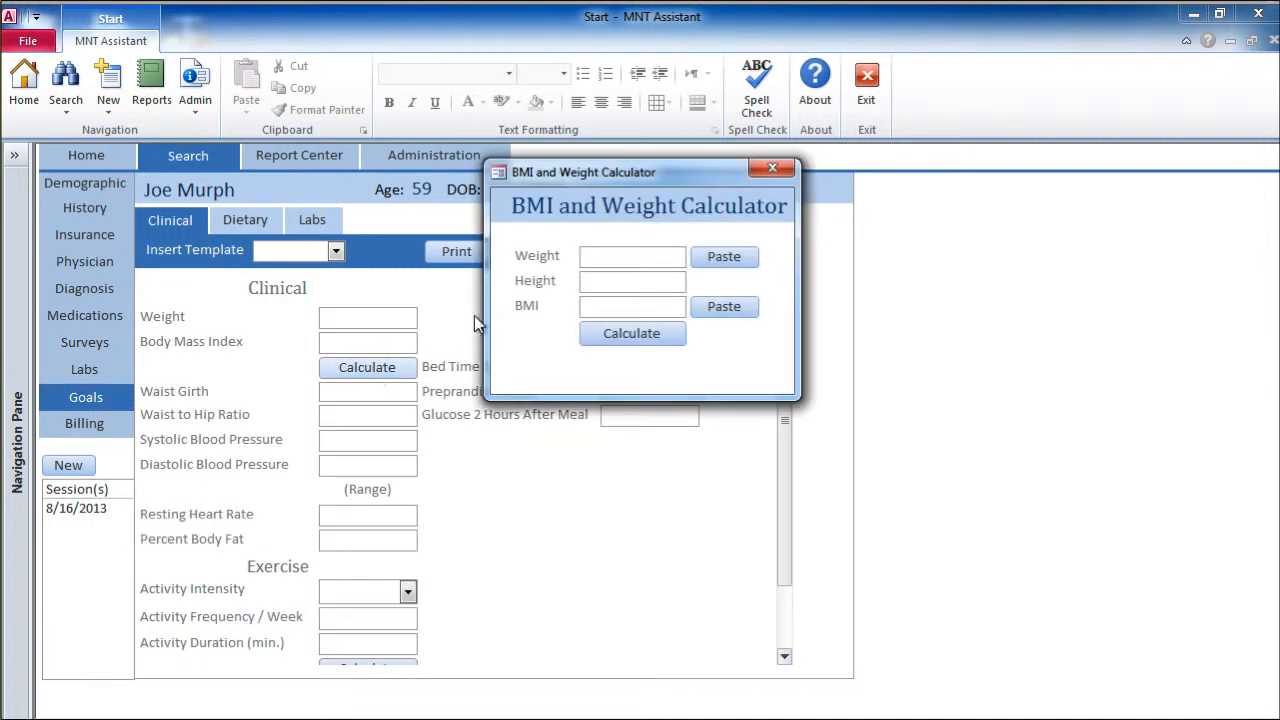
click(602, 281)
text(71)
click(657, 334)
click(722, 257)
Step: Set the Body Mass Index goal to 28 and save the clinical goals
click(389, 342)
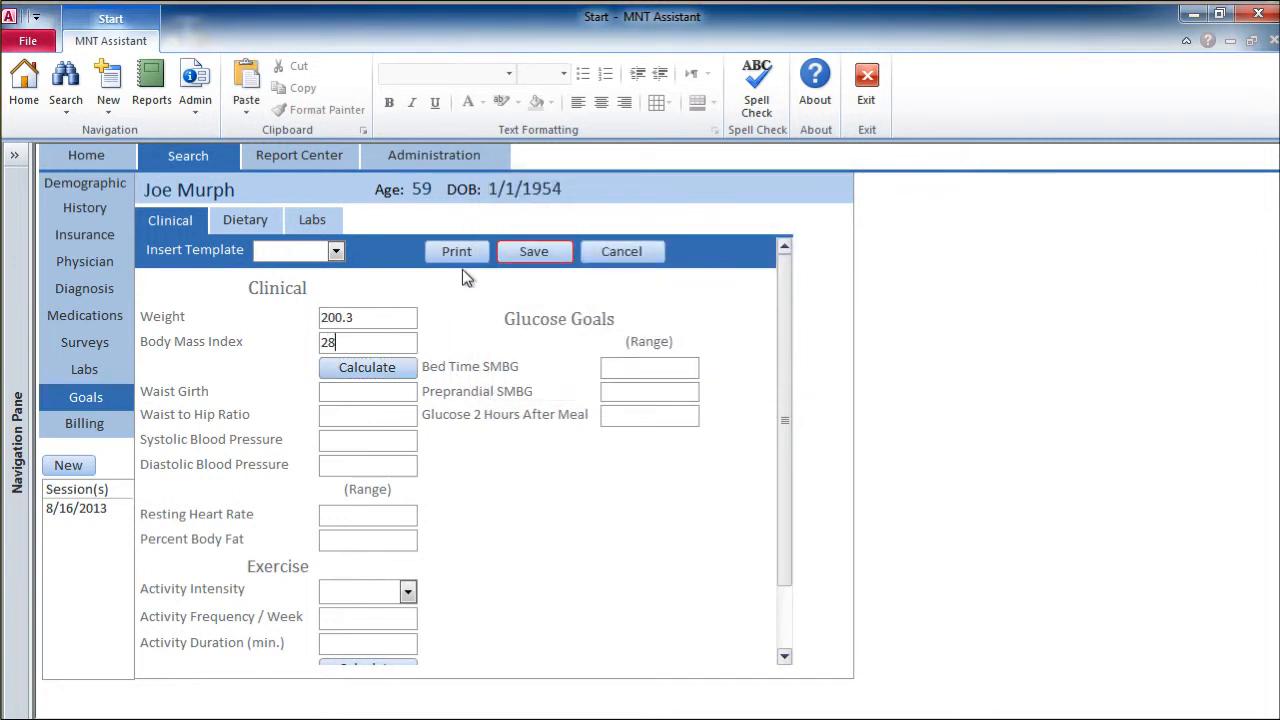
mouse_move(783, 306)
mouse_down()
mouse_move(787, 389)
mouse_move(788, 296)
mouse_up()
click(533, 253)
Step: Edit the dietary goals, setting Energy Intake to 1600, Fat % to 25, Mono Saturated Fat % to 12 and Saturated Fat % to 7
click(252, 222)
click(553, 263)
click(318, 311)
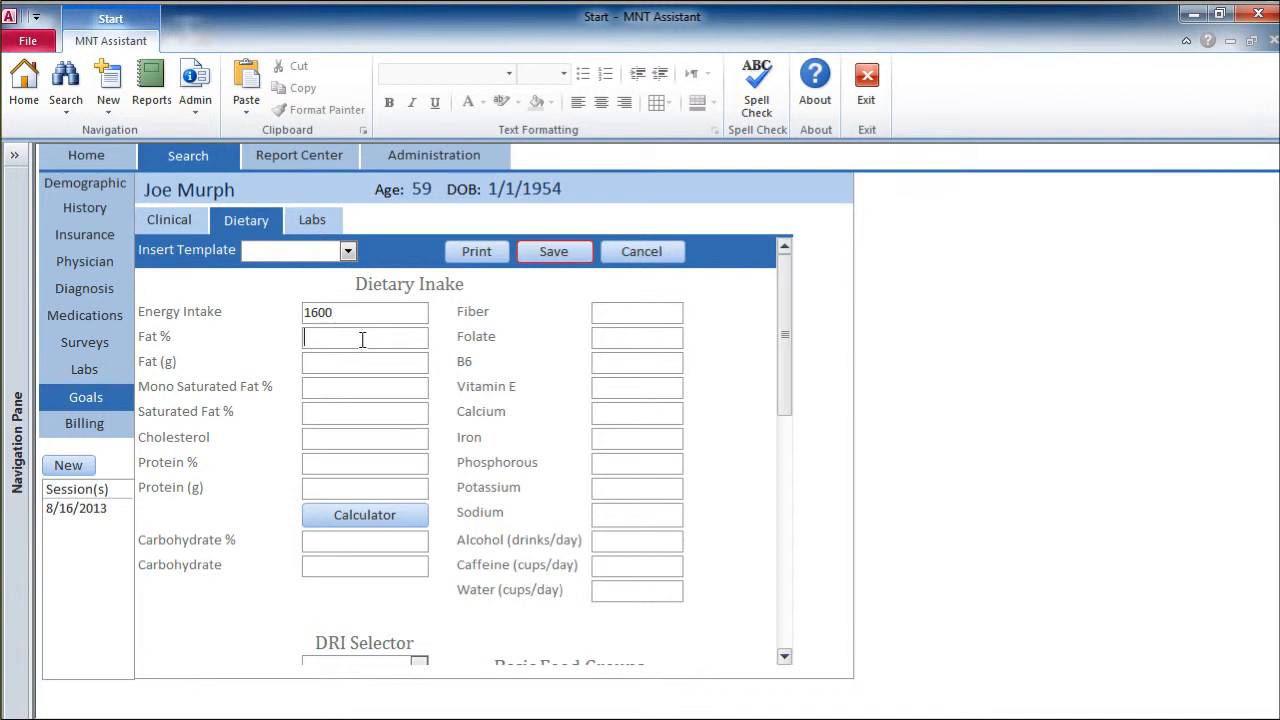
key(Tab)
click(338, 337)
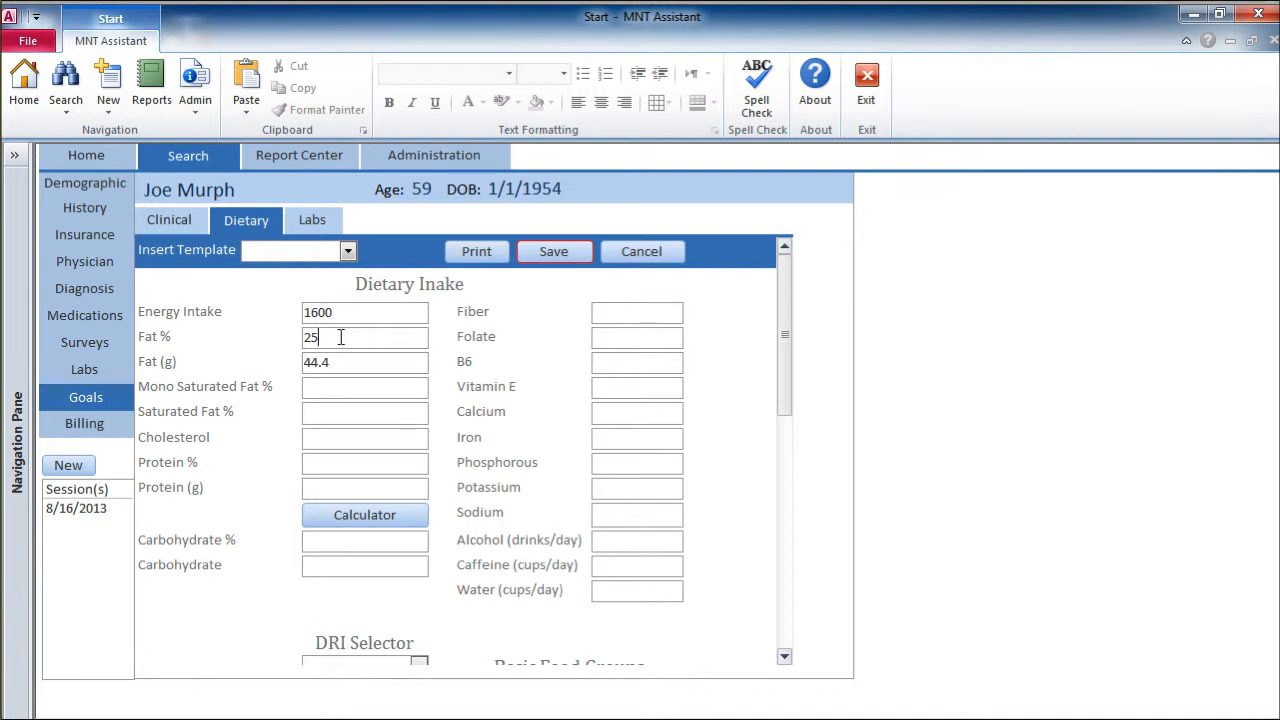
click(353, 390)
text(12)
Step: Set the Cholesterol goal to 100 and Protein % to 20, and fill in the gram amounts with Carbohydrate % at 55
click(361, 440)
text(100)
click(350, 467)
text(20)
click(355, 484)
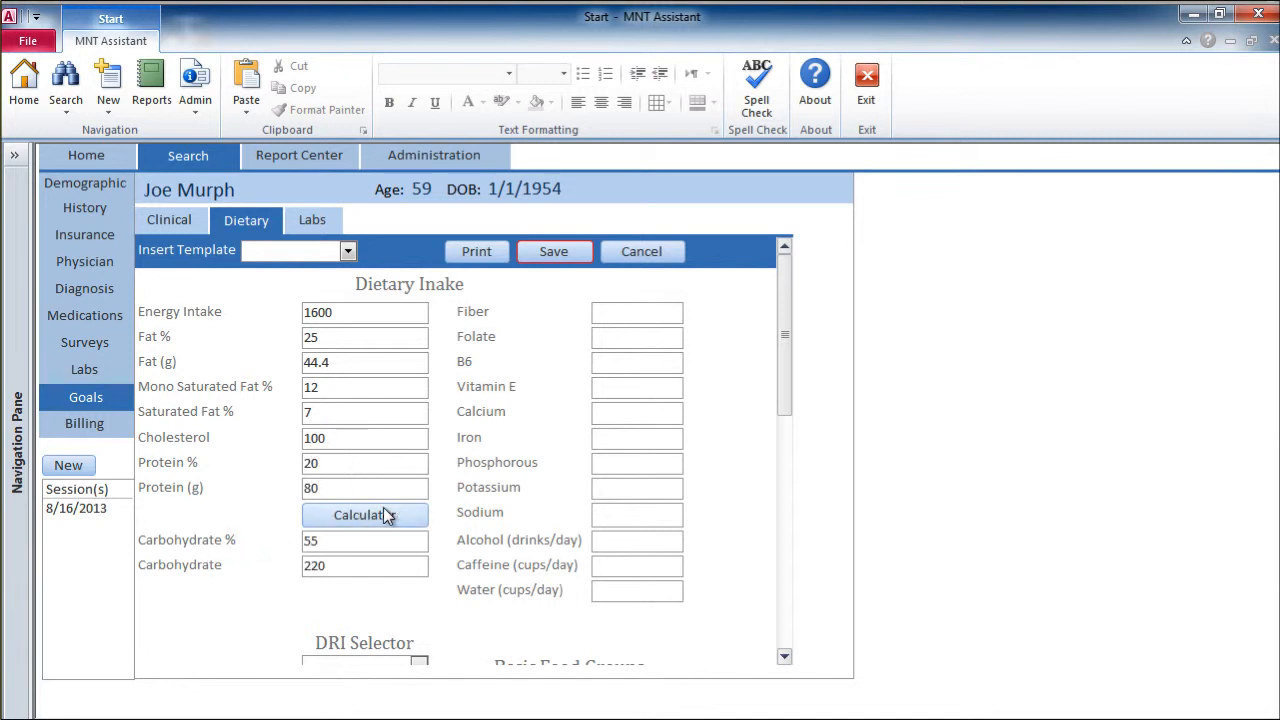
Step: Calculate the DRI goals for a male aged 51 - 70 years
scroll(492, 562, down, 3)
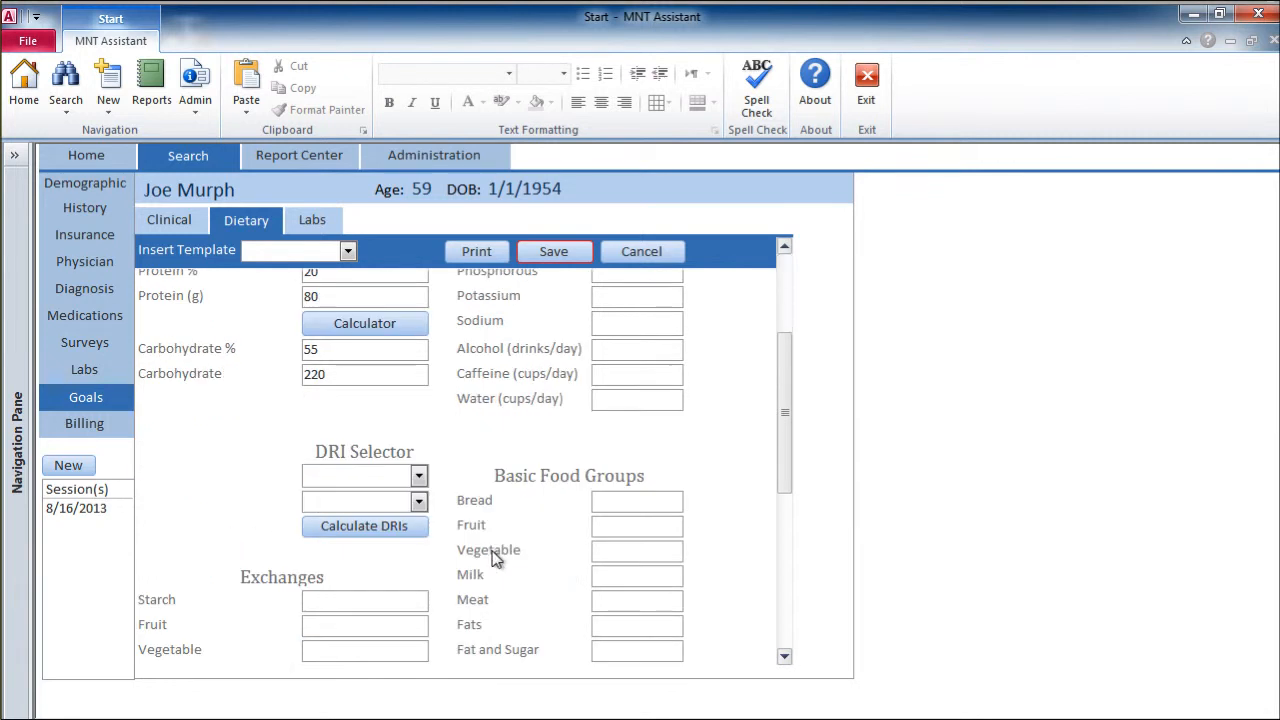
click(420, 478)
click(423, 498)
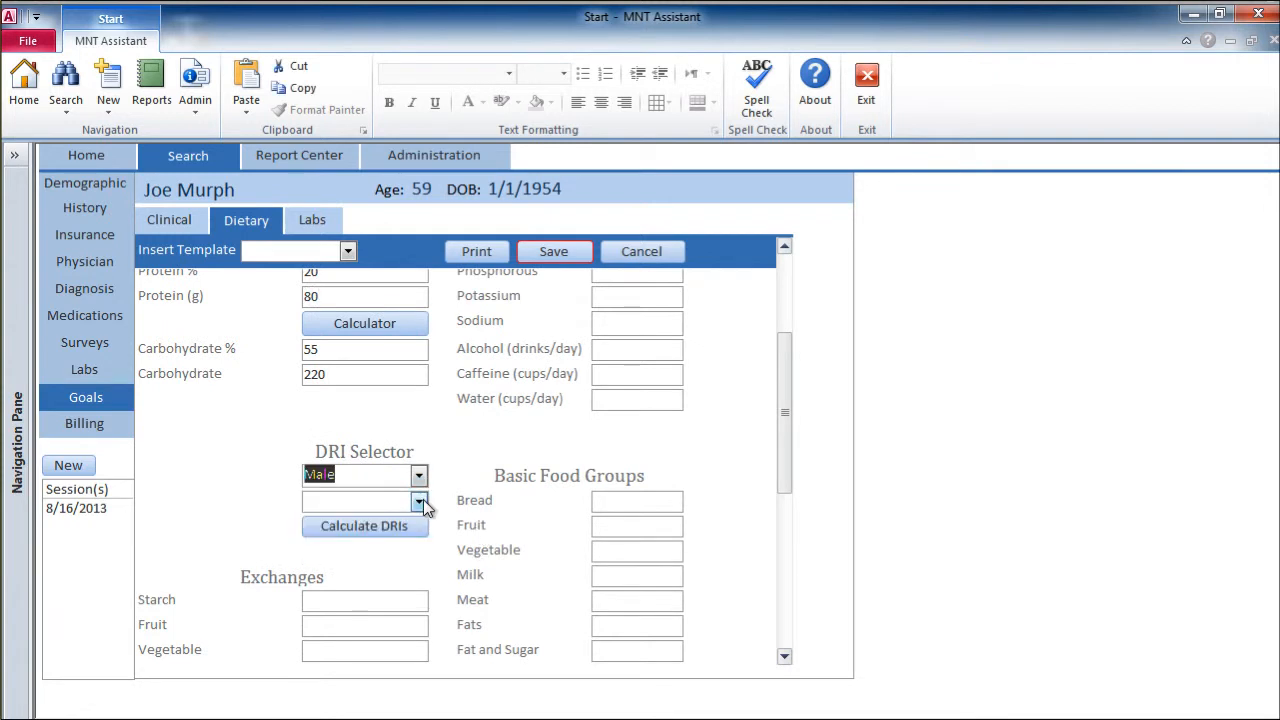
click(418, 502)
click(398, 676)
click(398, 527)
scroll(480, 553, up, 3)
Step: Calculate the exchanges and food groups from the dietary goals, review them, and save the dietary goals
scroll(463, 555, down, 10)
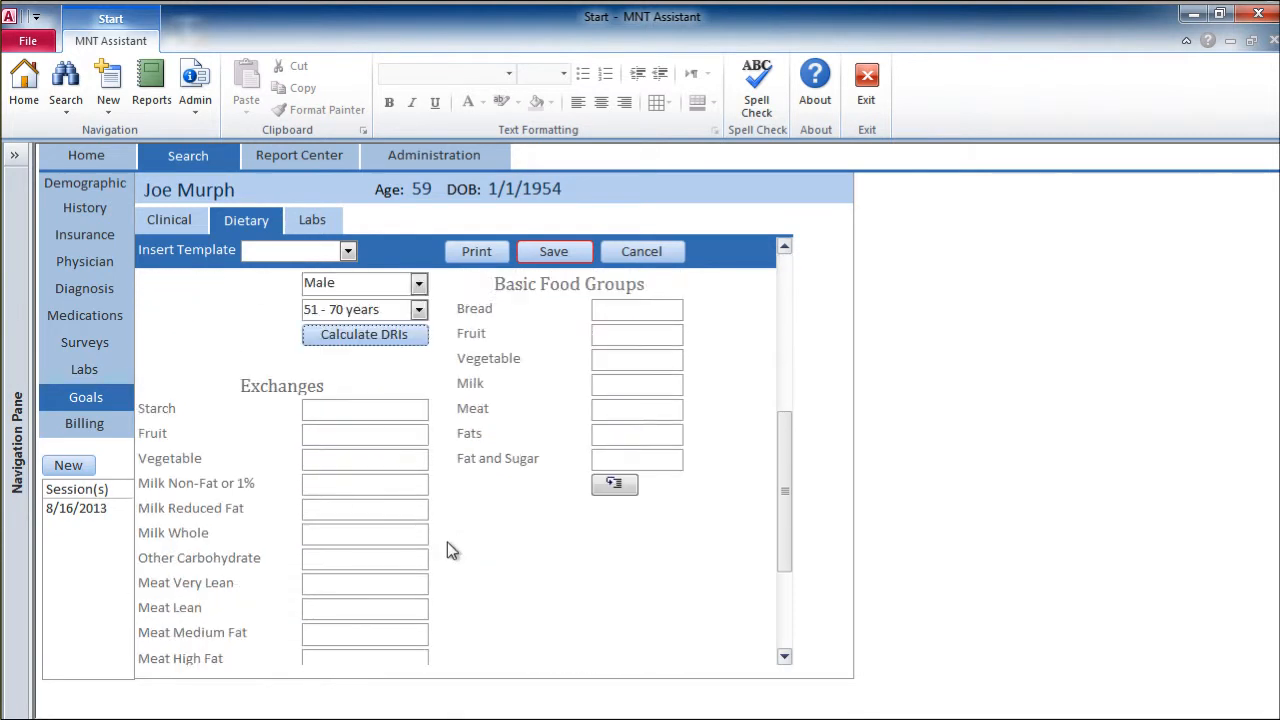
click(418, 632)
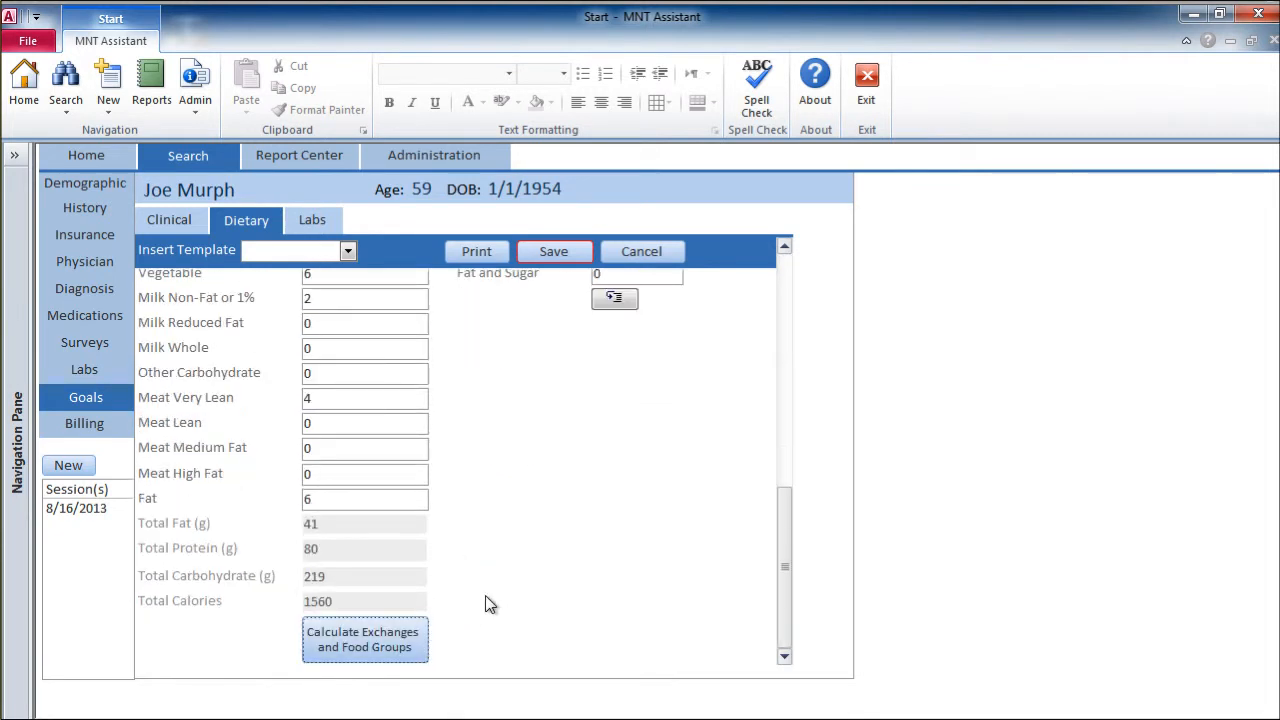
scroll(486, 597, up, 10)
scroll(450, 530, down, 10)
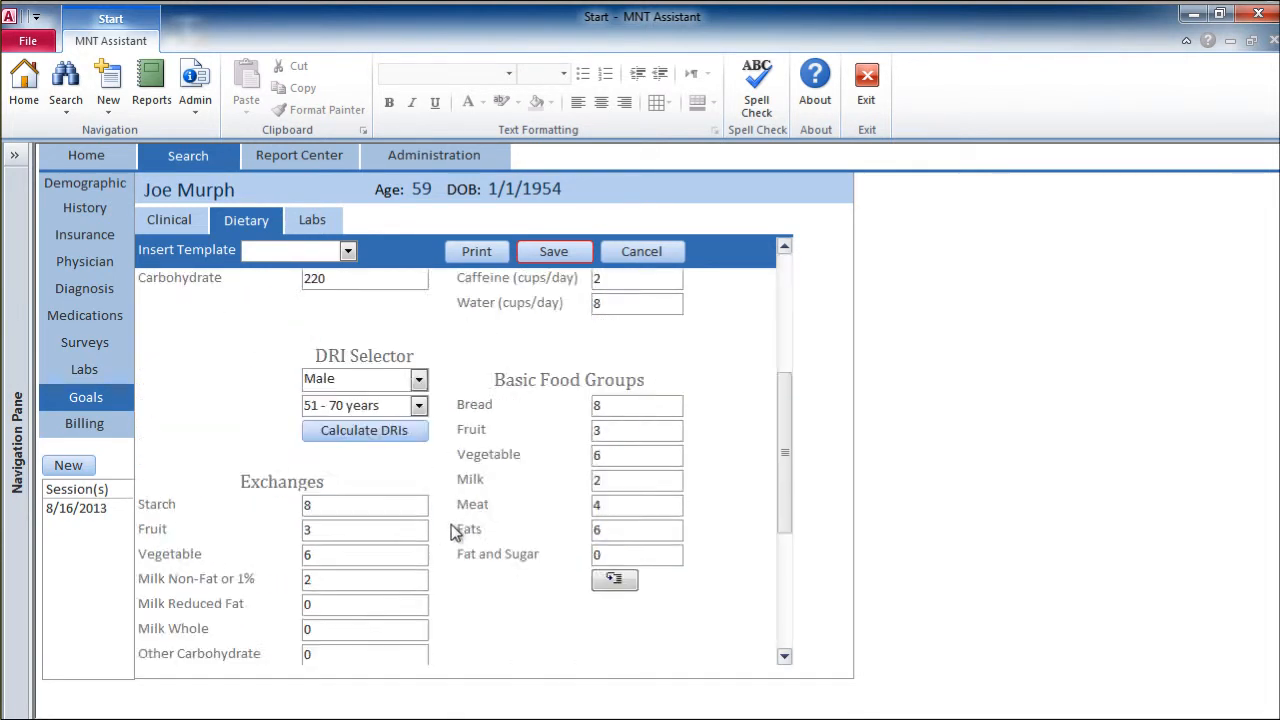
scroll(370, 485, up, 3)
scroll(371, 489, down, 2)
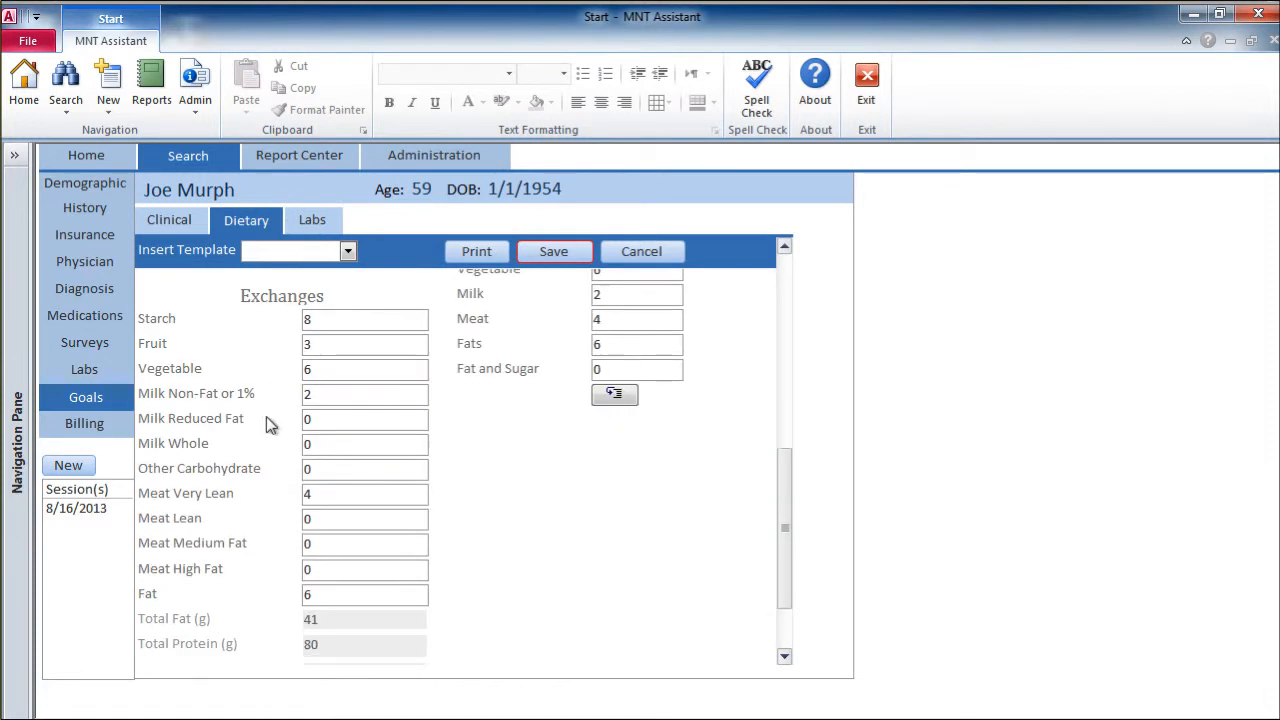
scroll(374, 489, up, 5)
click(554, 251)
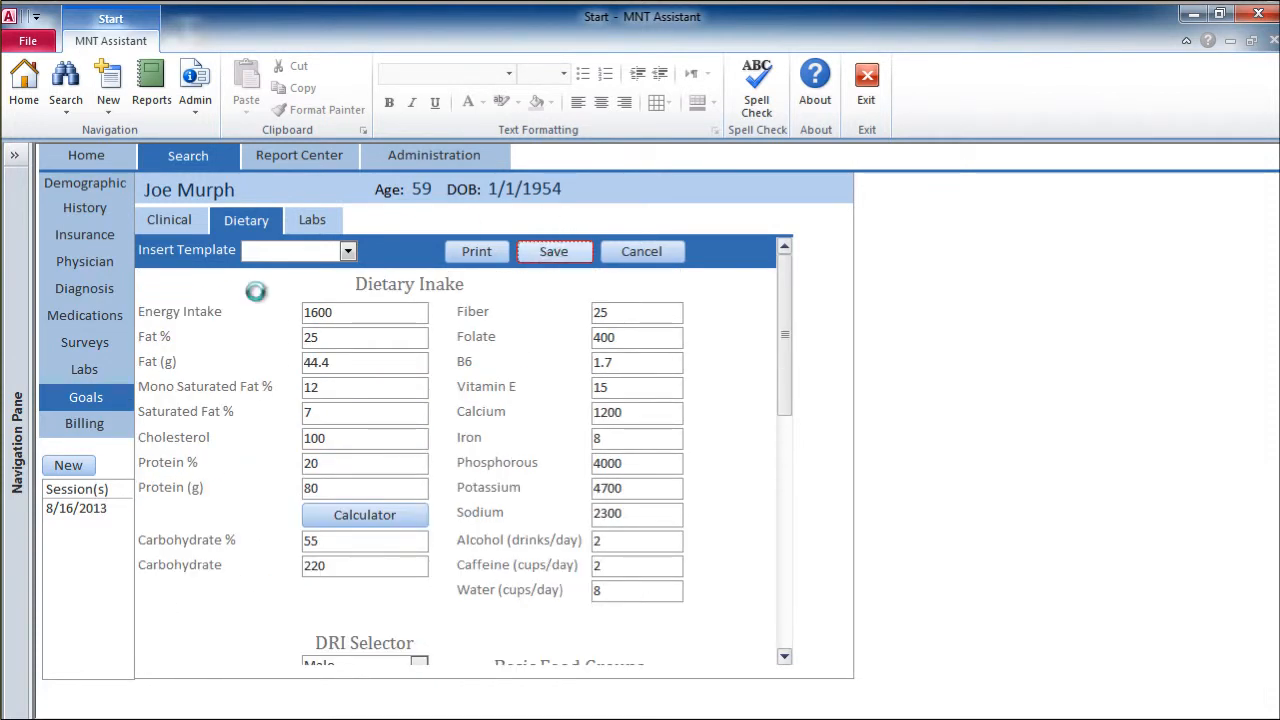
Step: Open the session notes of the 8/16/2013 session for editing and place the insertion point under the Goals heading
click(122, 508)
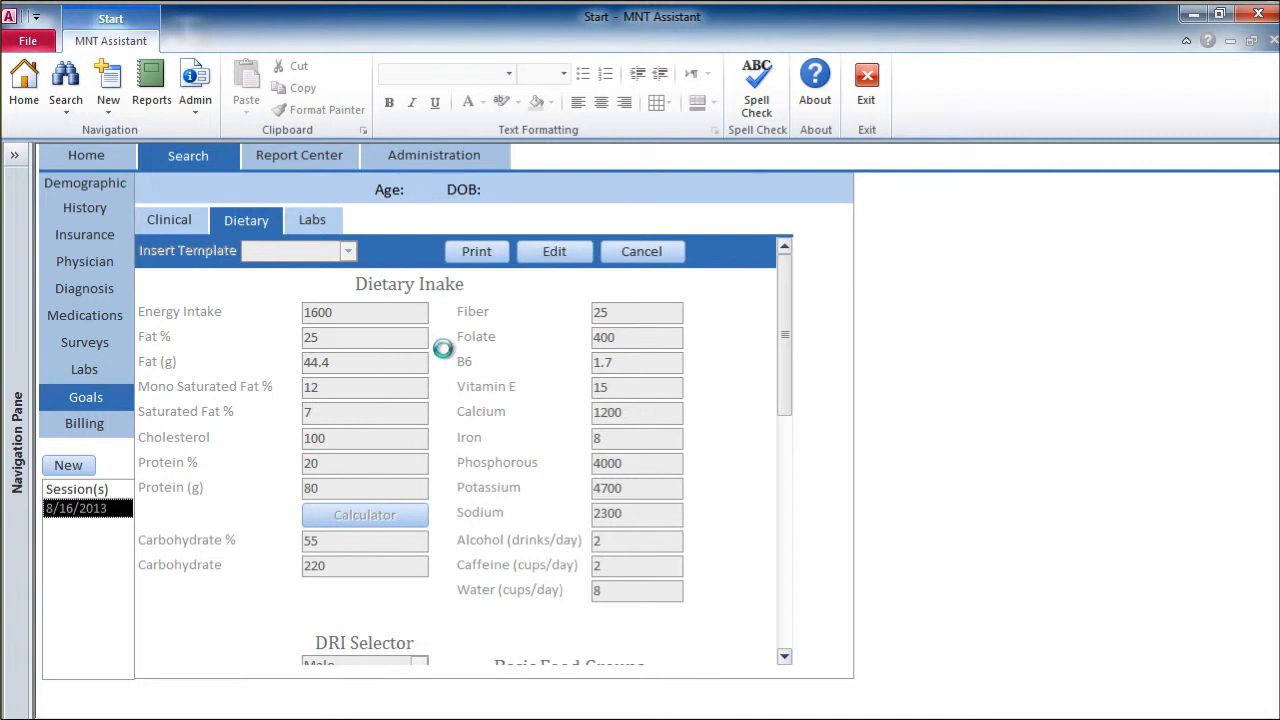
click(737, 331)
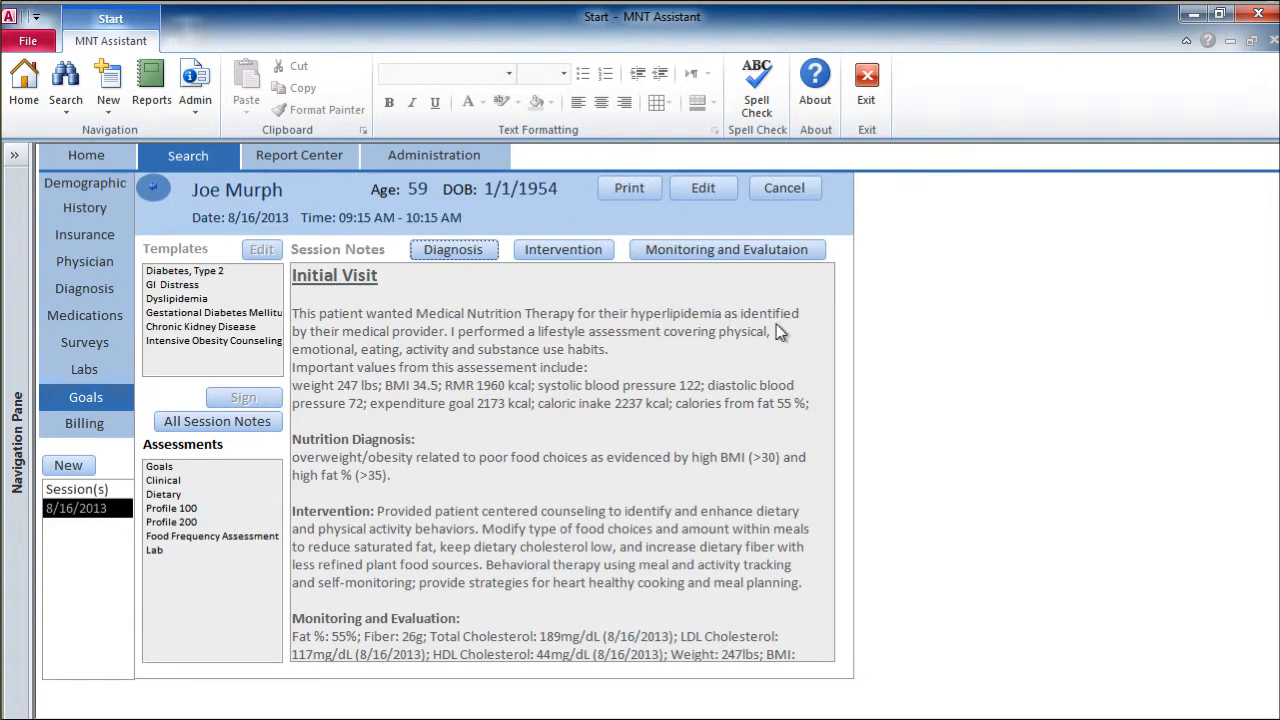
click(727, 191)
click(770, 509)
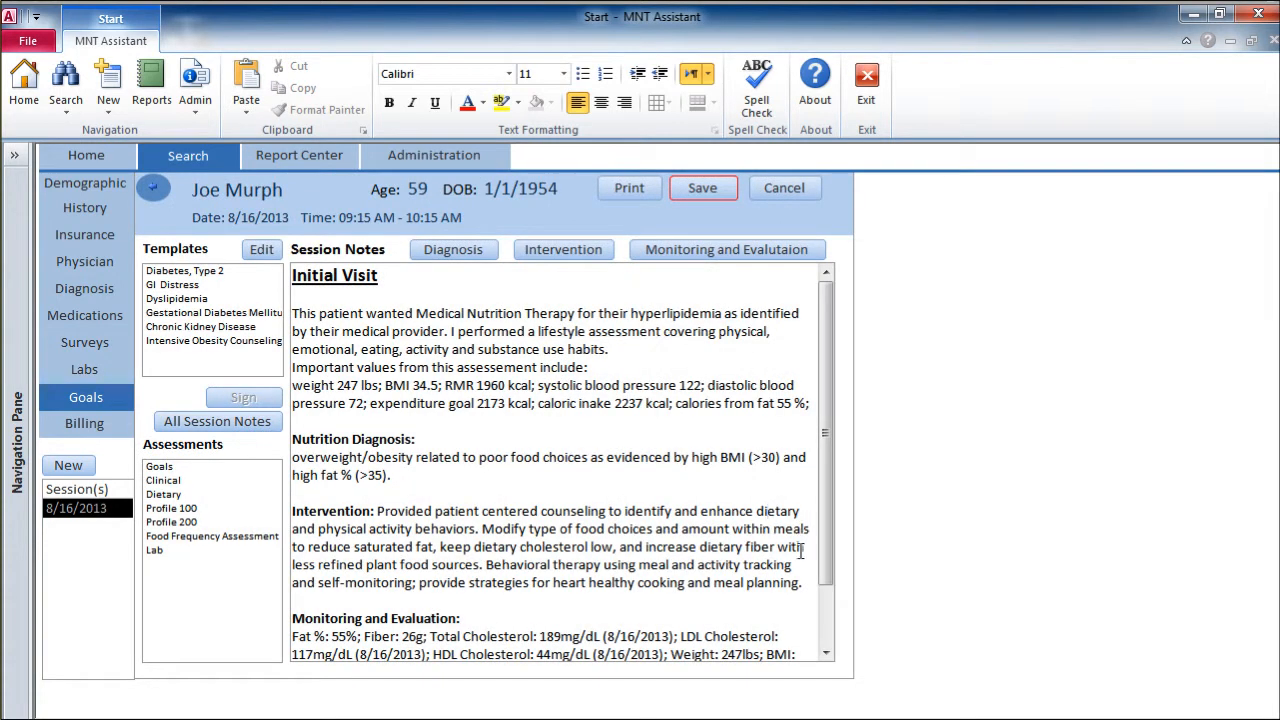
scroll(825, 645, down, 3)
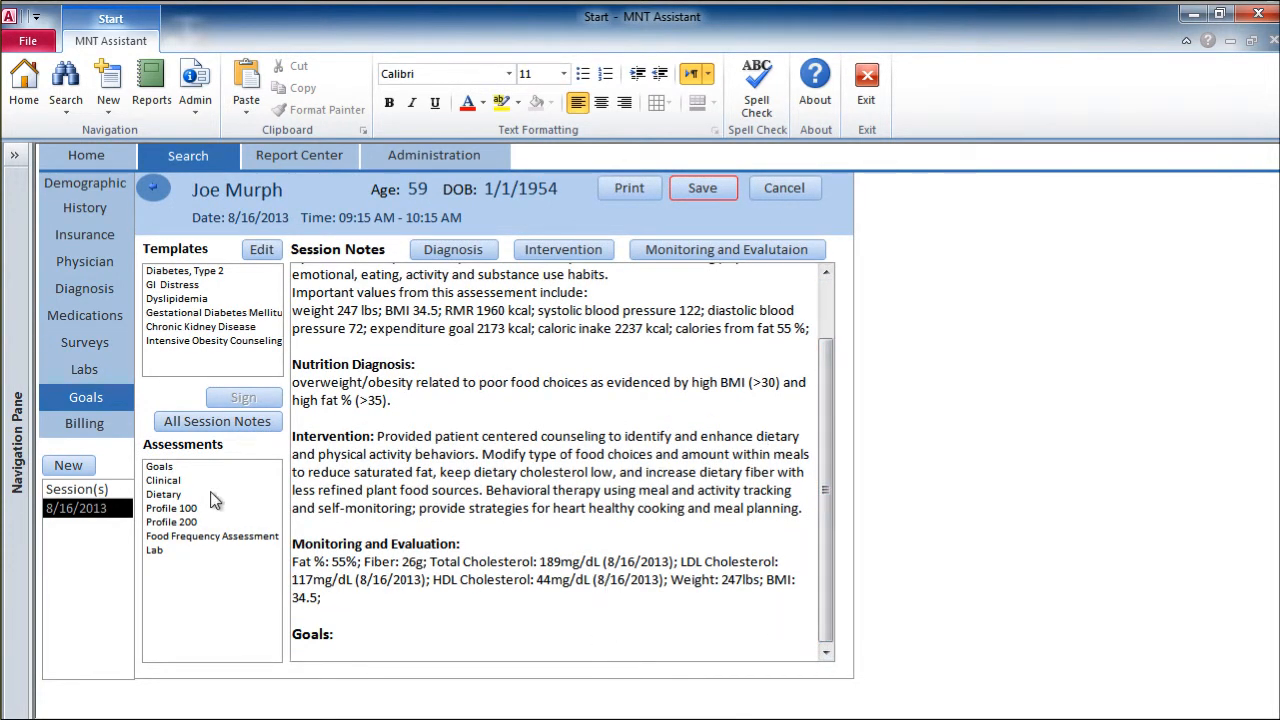
Step: Insert the patient's goals for Calories, Fat %, Protein %, Carbohydrate %, Fiber, Weight and BMI into the session notes
click(166, 468)
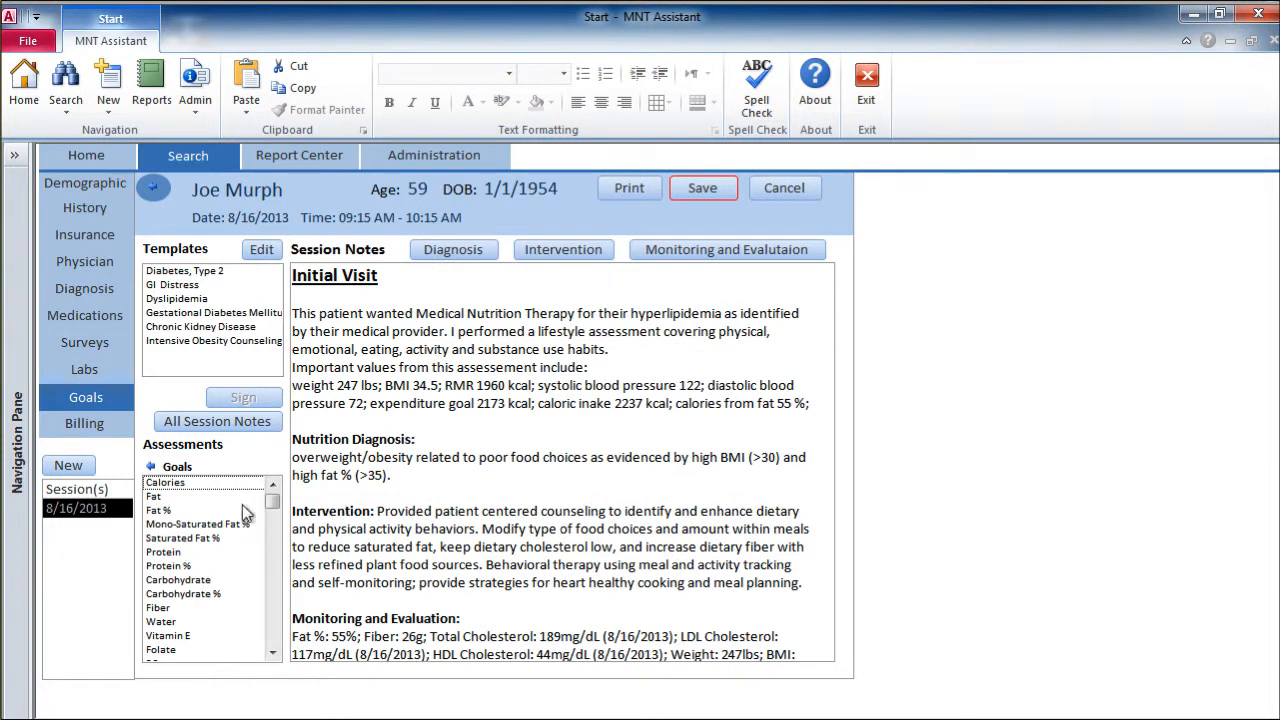
click(178, 485)
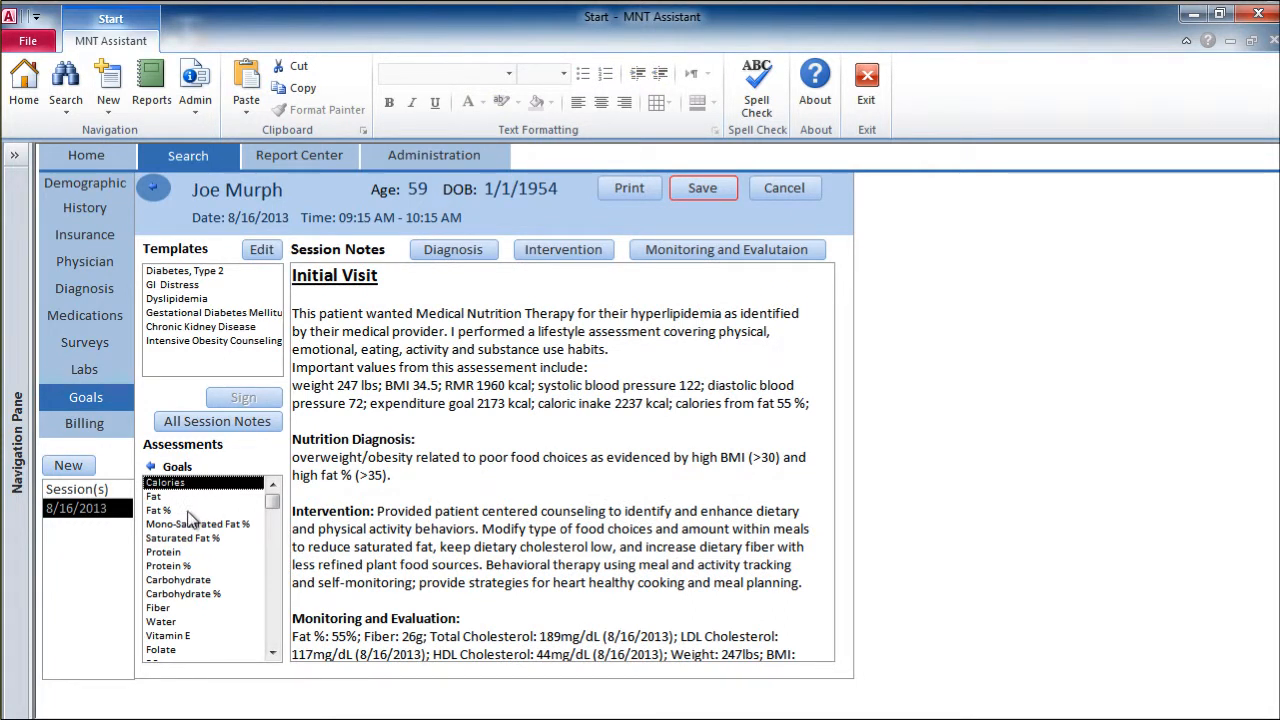
click(179, 511)
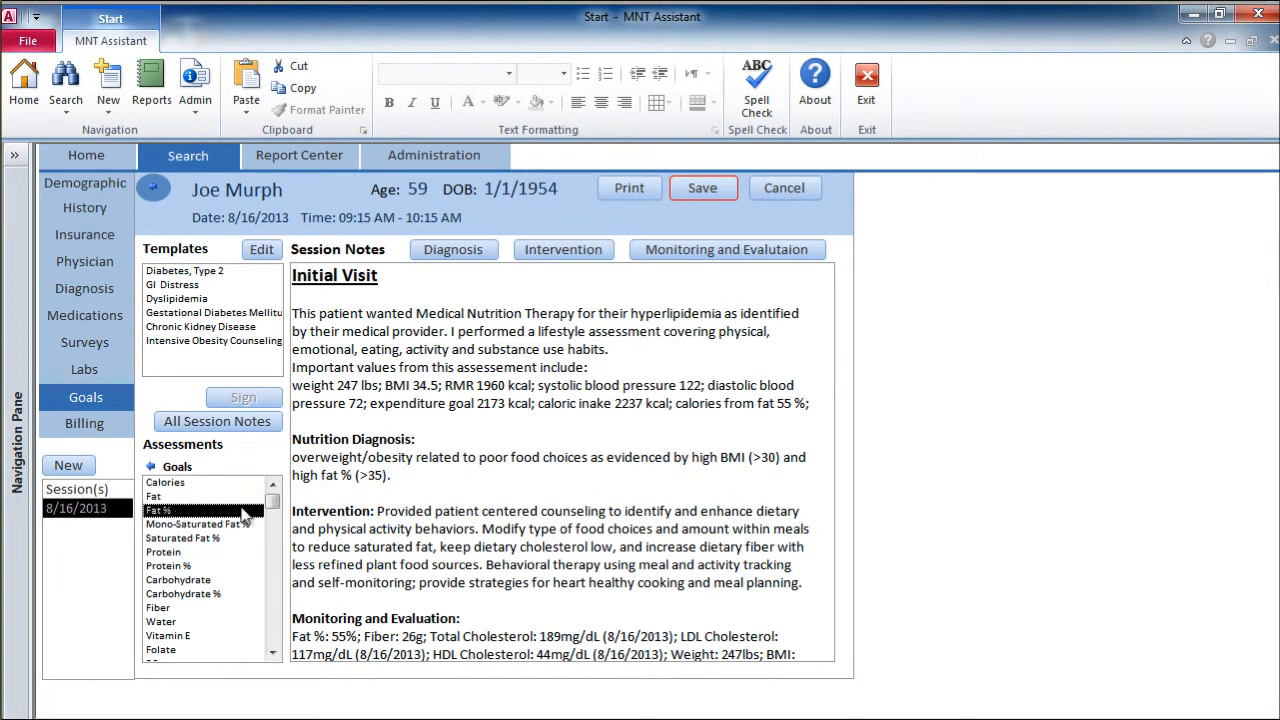
click(219, 566)
click(220, 594)
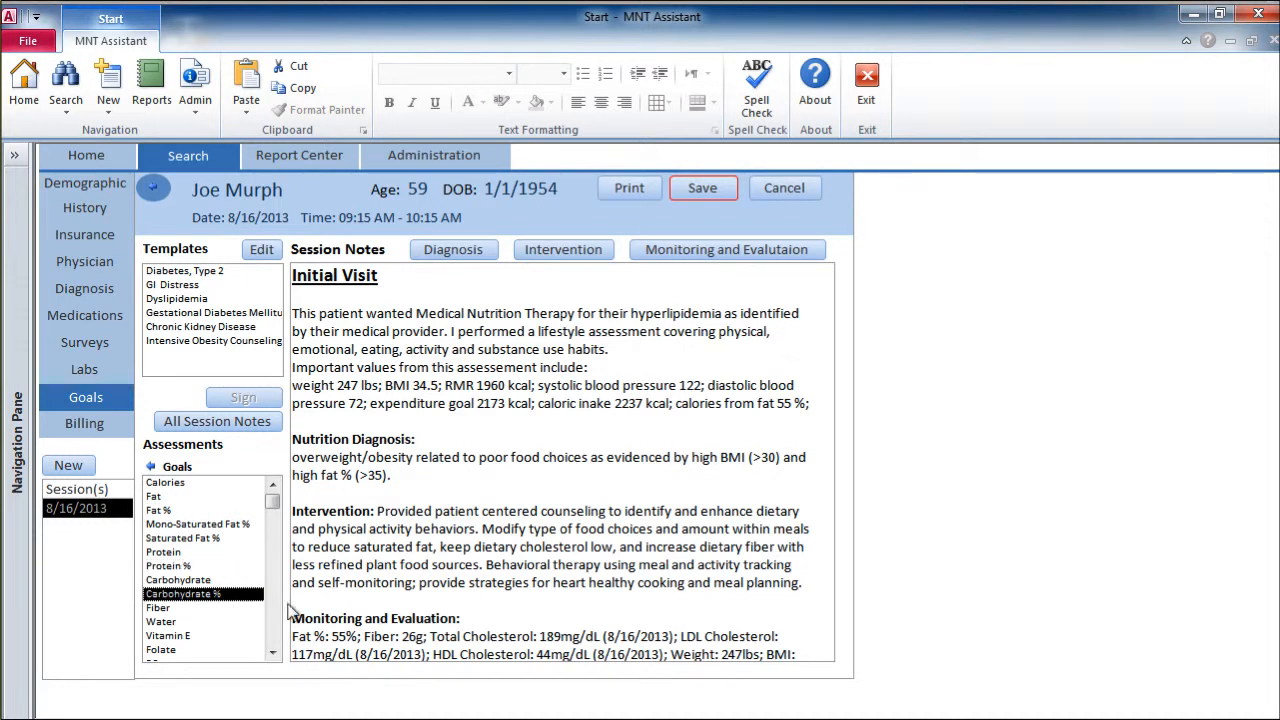
click(176, 609)
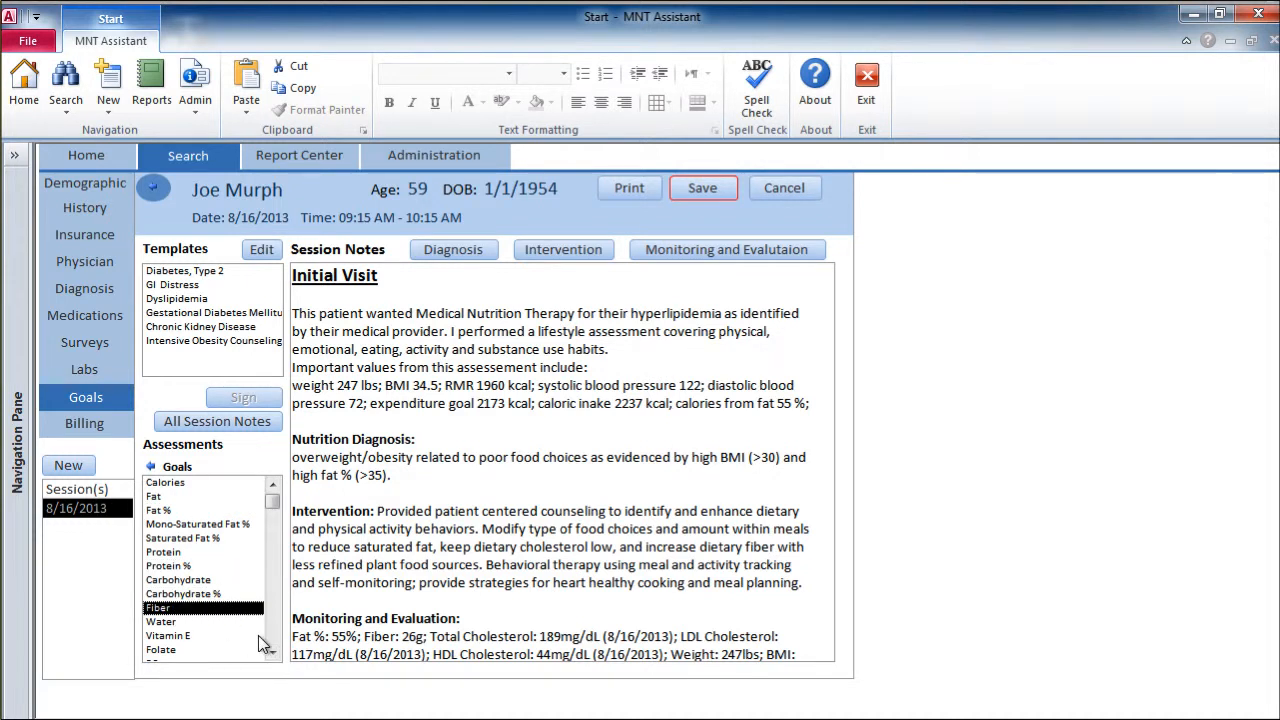
click(273, 651)
click(273, 651)
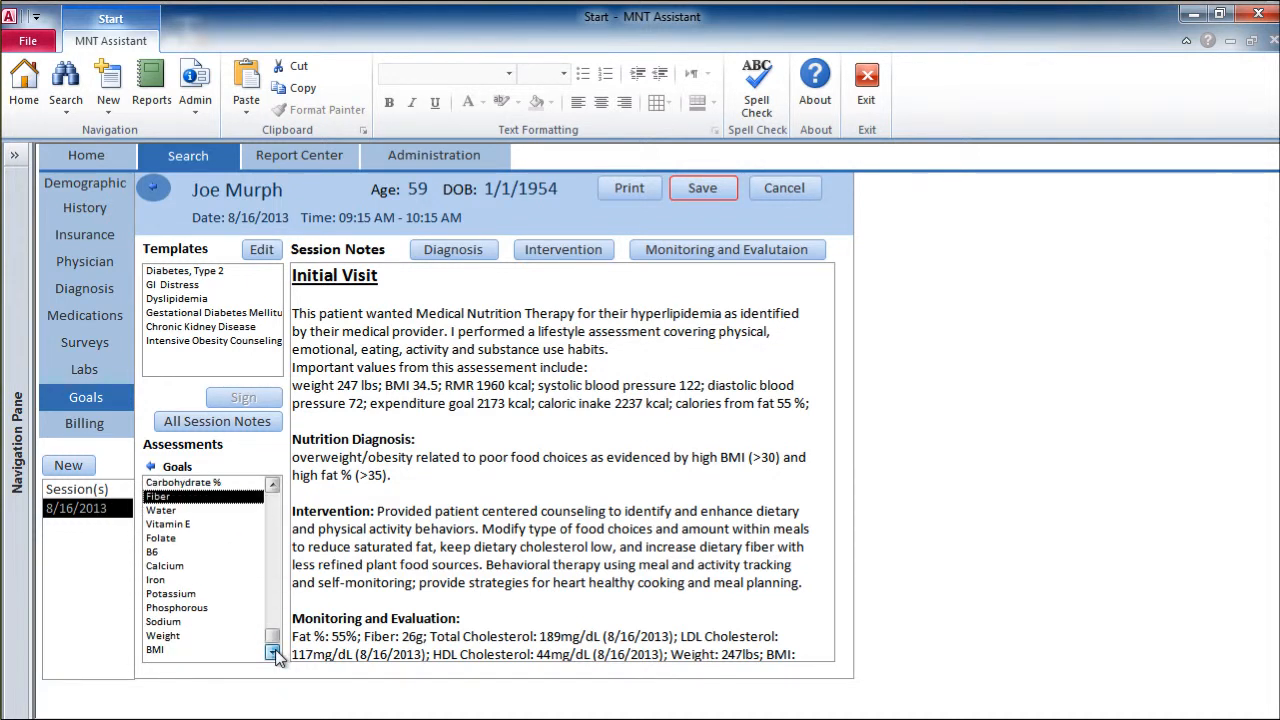
click(200, 650)
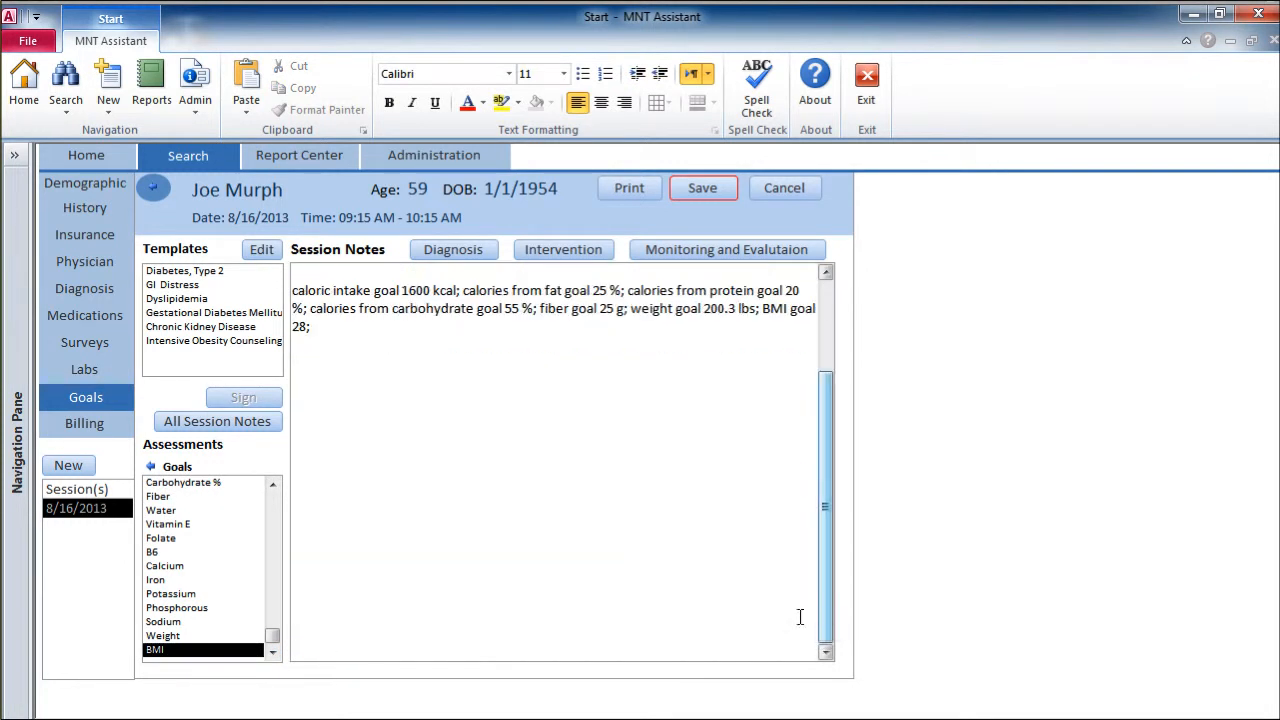
Step: Remove the blank line between the Goals heading and the inserted goal values in the session notes
scroll(835, 285, up, 6)
click(335, 615)
key(Delete)
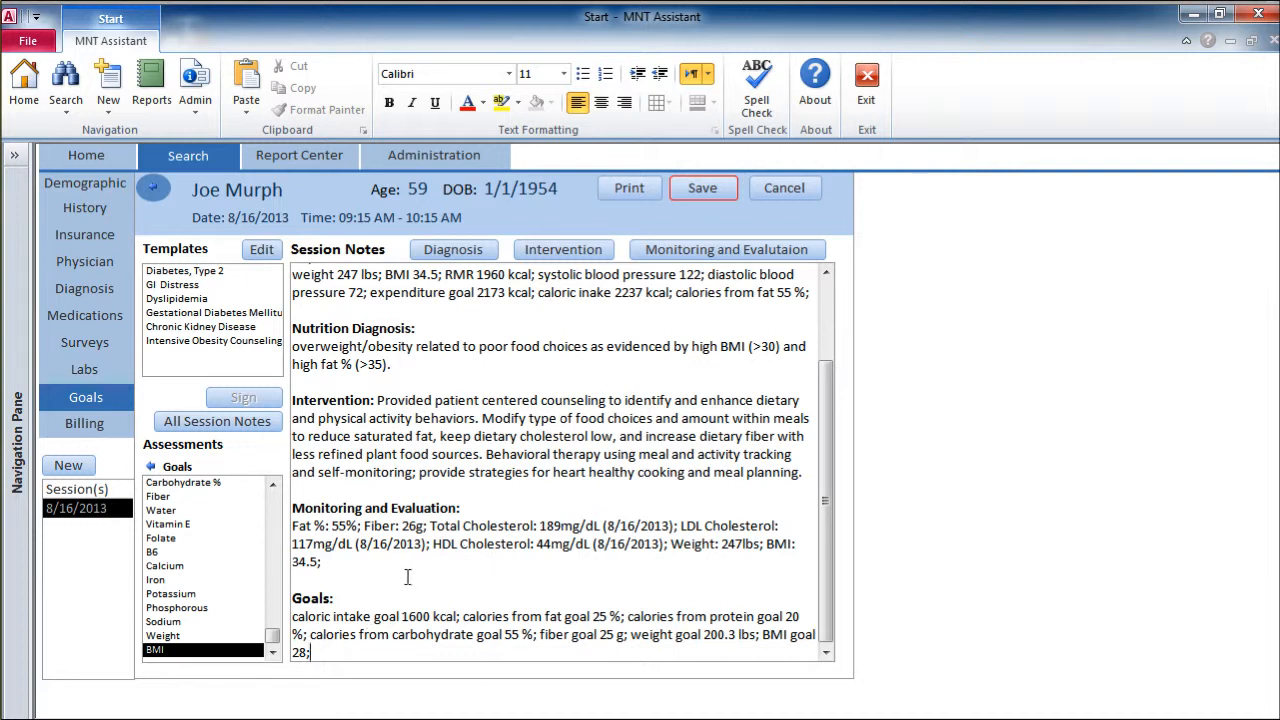
Step: Add the line "Next: see patient in 1 week" below the goals, separated by a blank line, and save the session notes
key(Return)
key(Return)
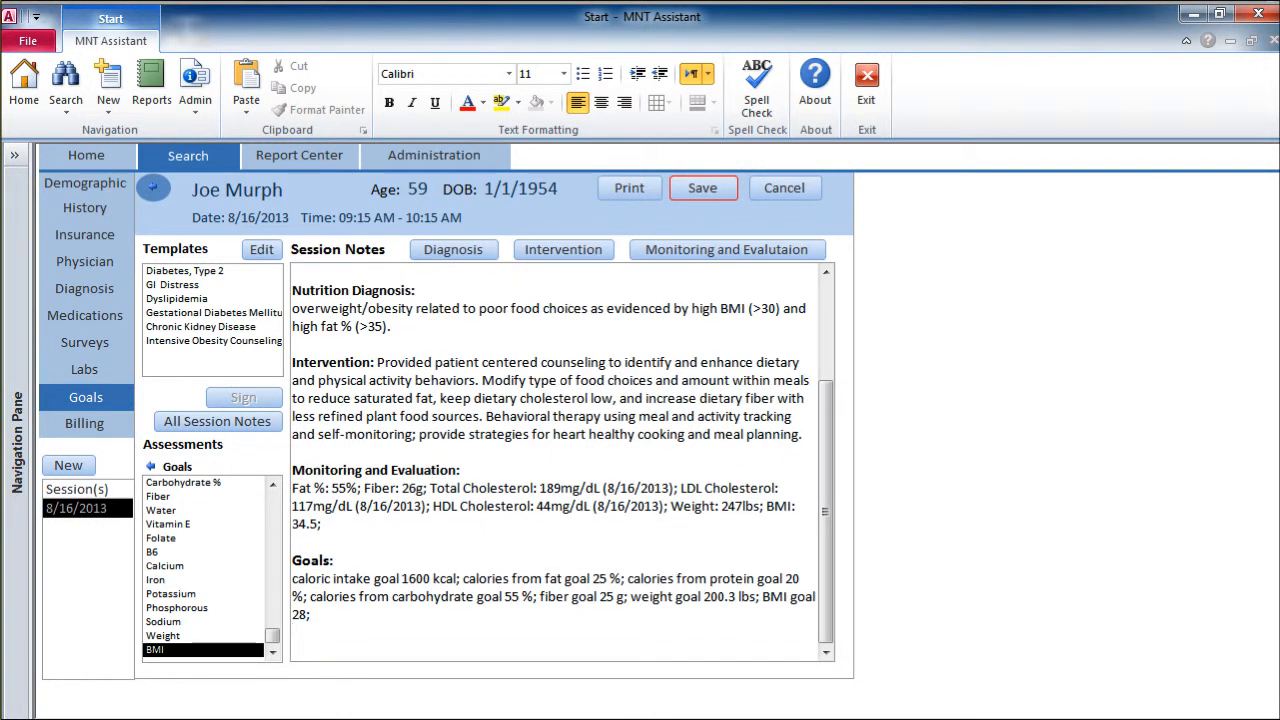
text(Next: see patient in 1 week)
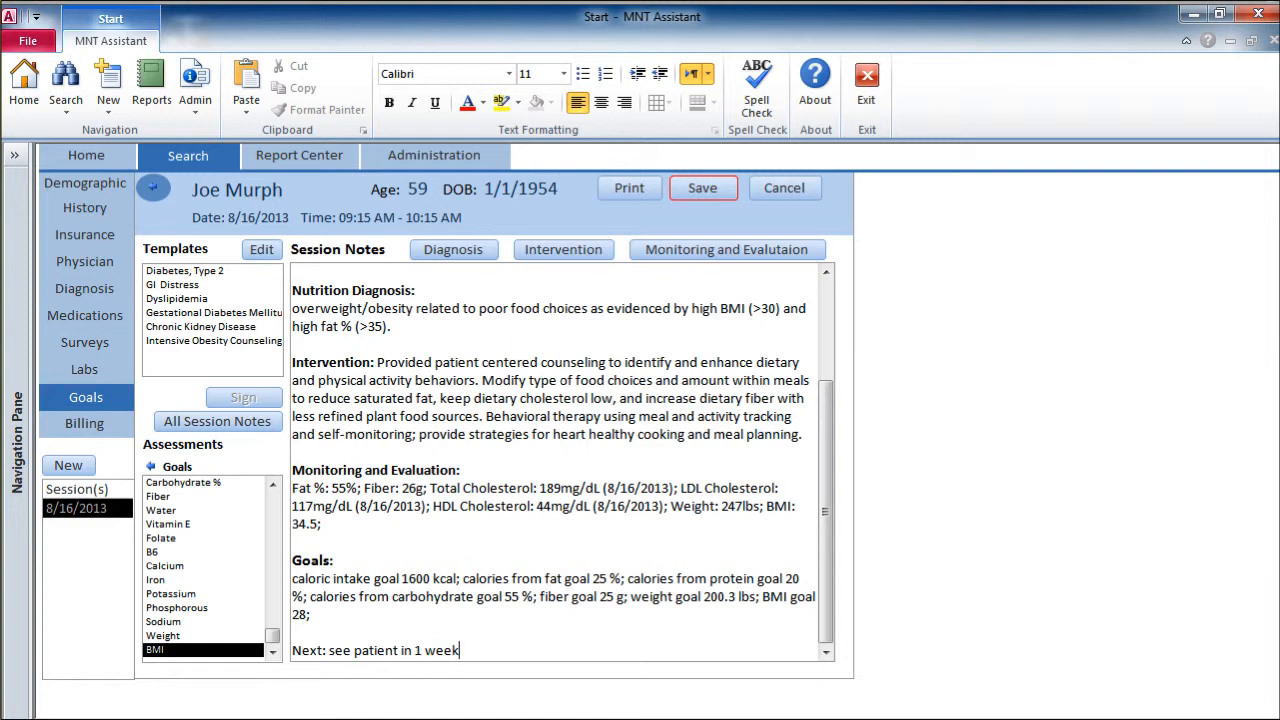
click(684, 191)
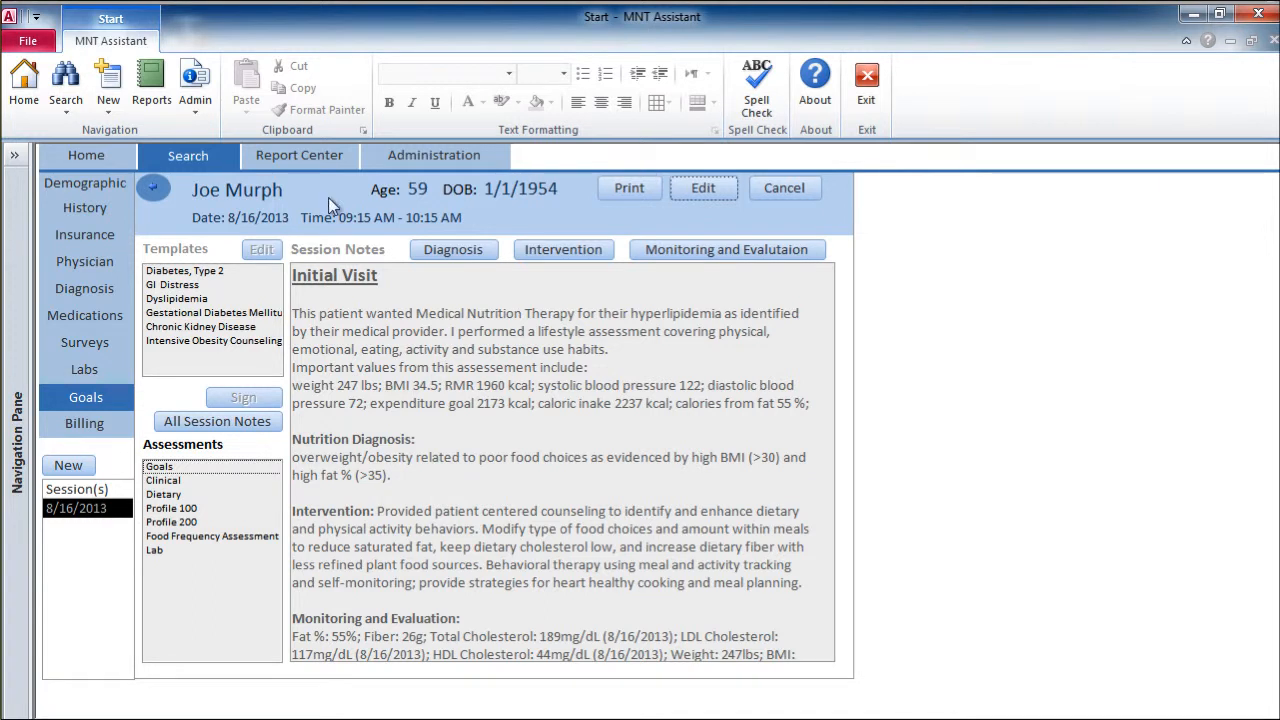
Step: Return to the session overview, preview the session report with Medications and All Doctors included, read it through, and close the preview
click(158, 190)
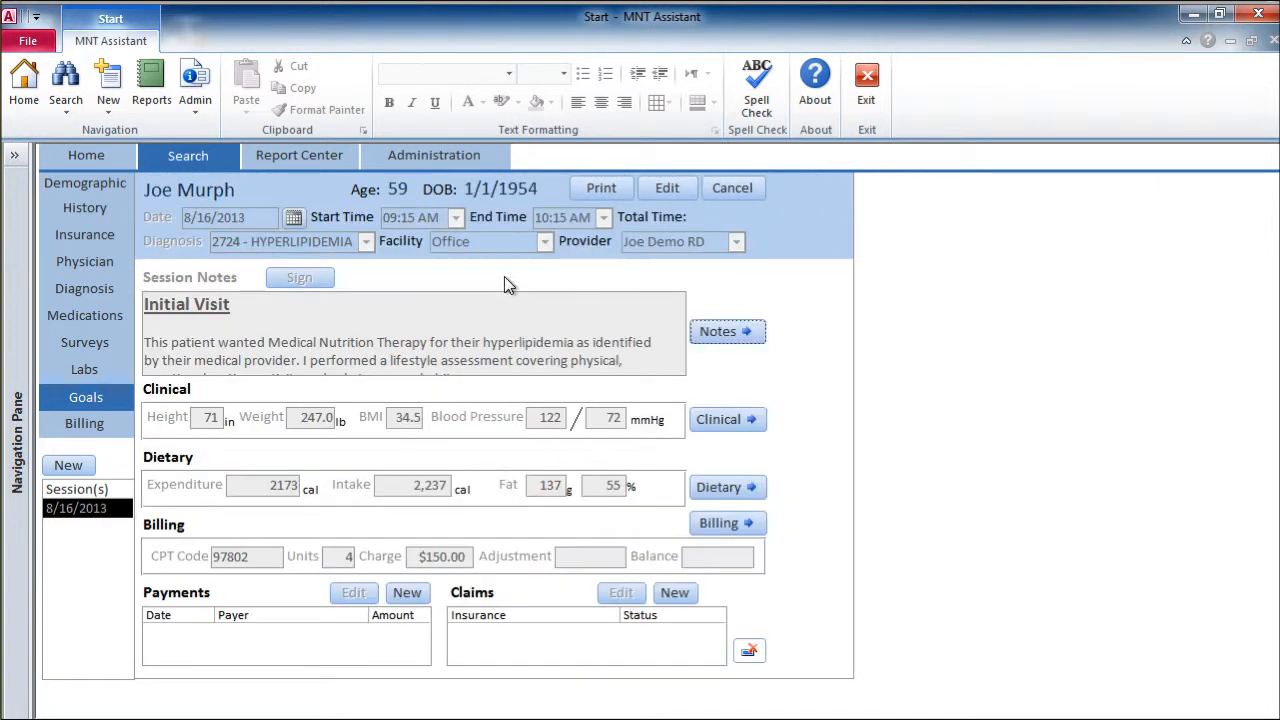
click(608, 190)
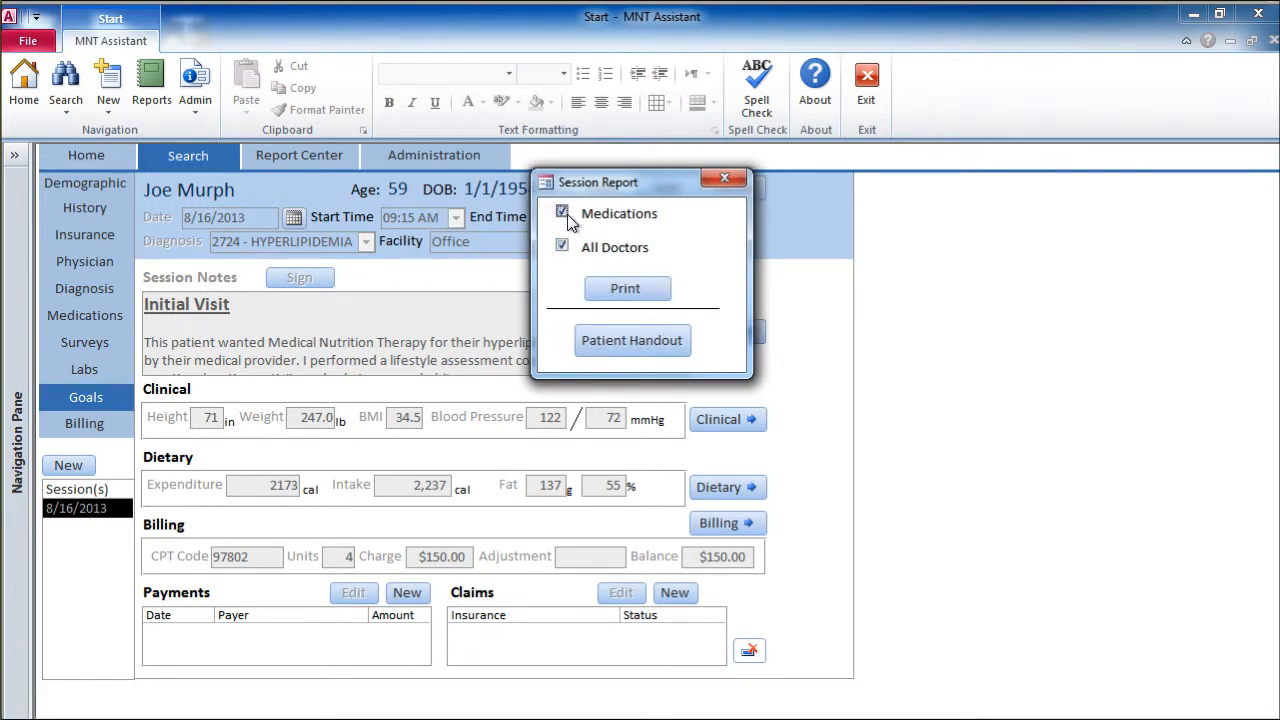
click(617, 300)
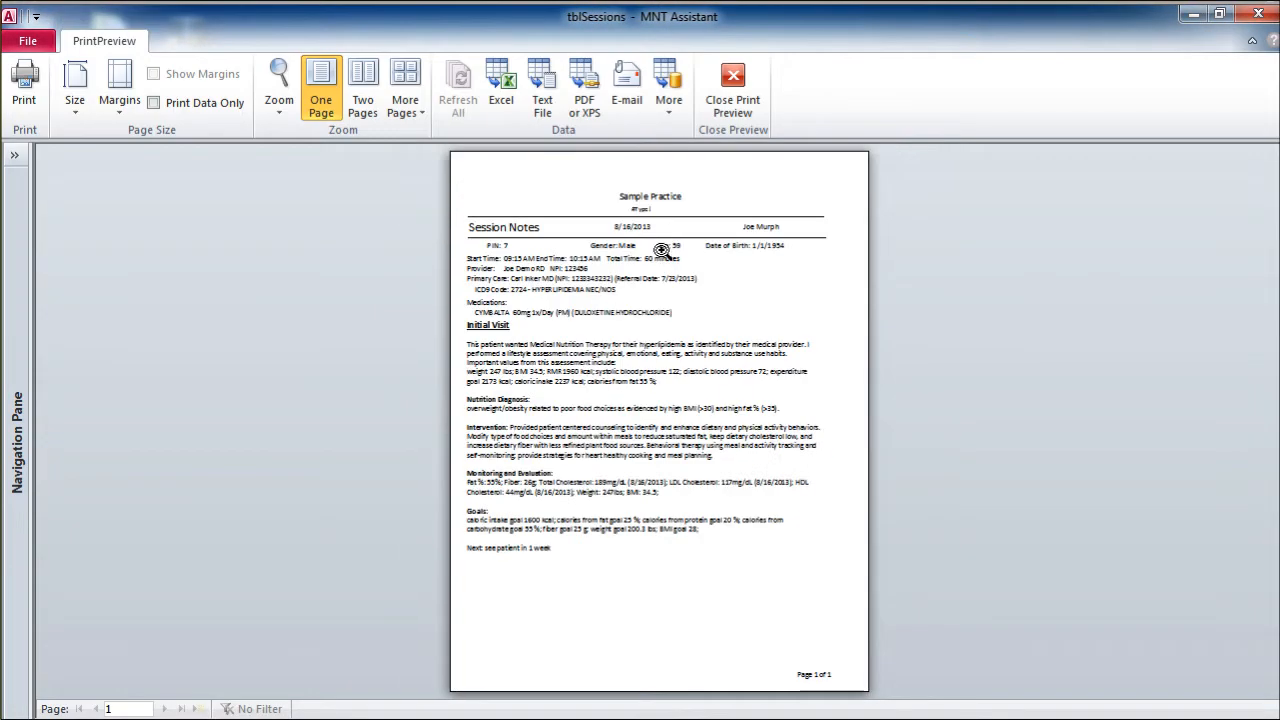
click(660, 250)
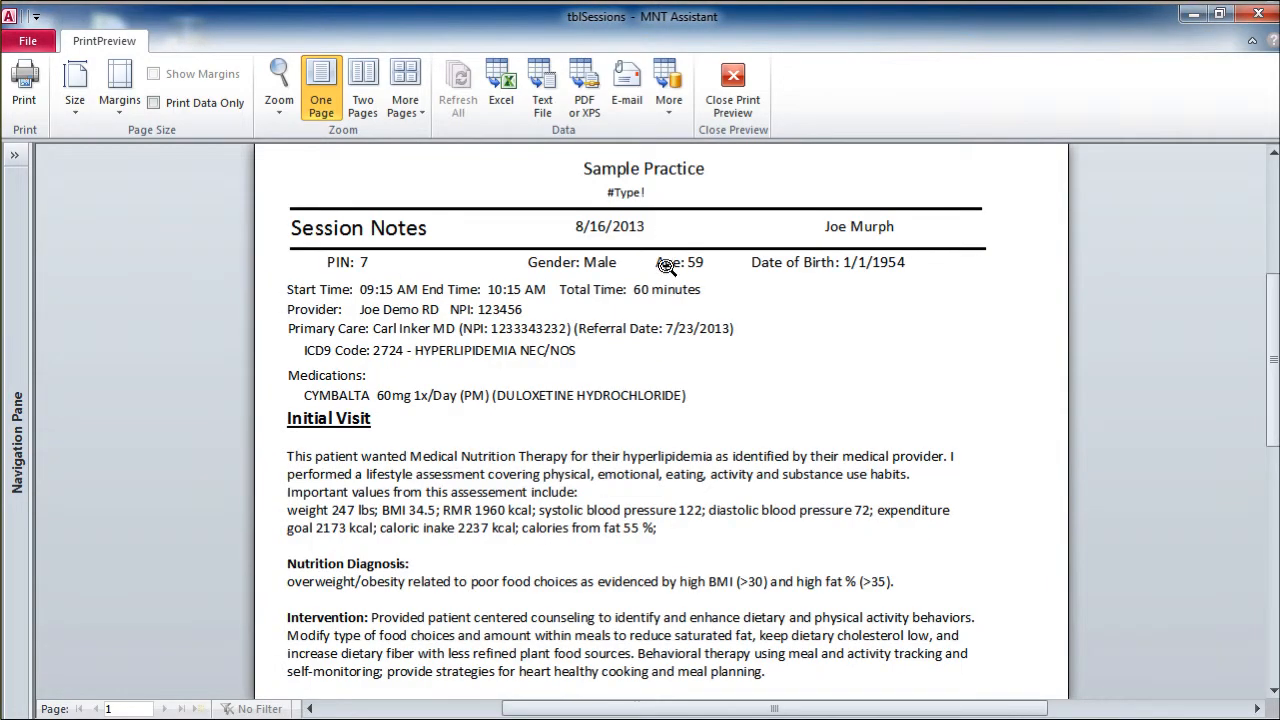
scroll(664, 280, up, 2)
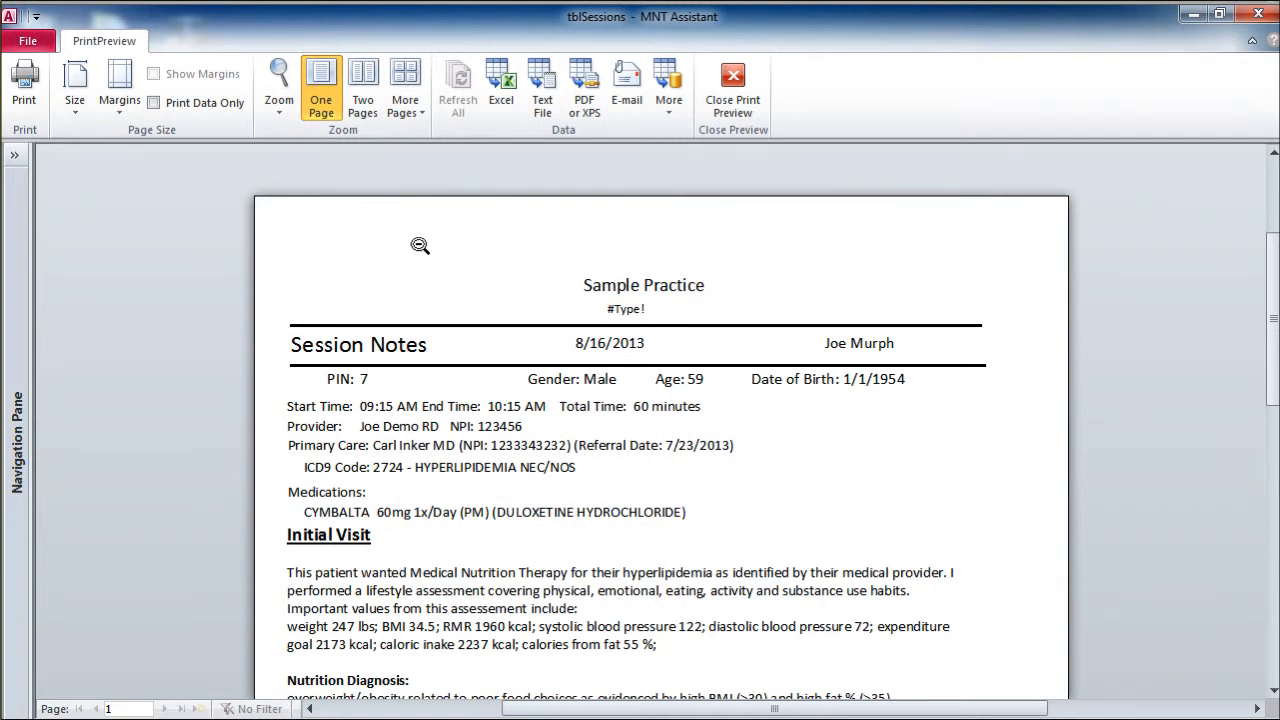
scroll(420, 245, down, 6)
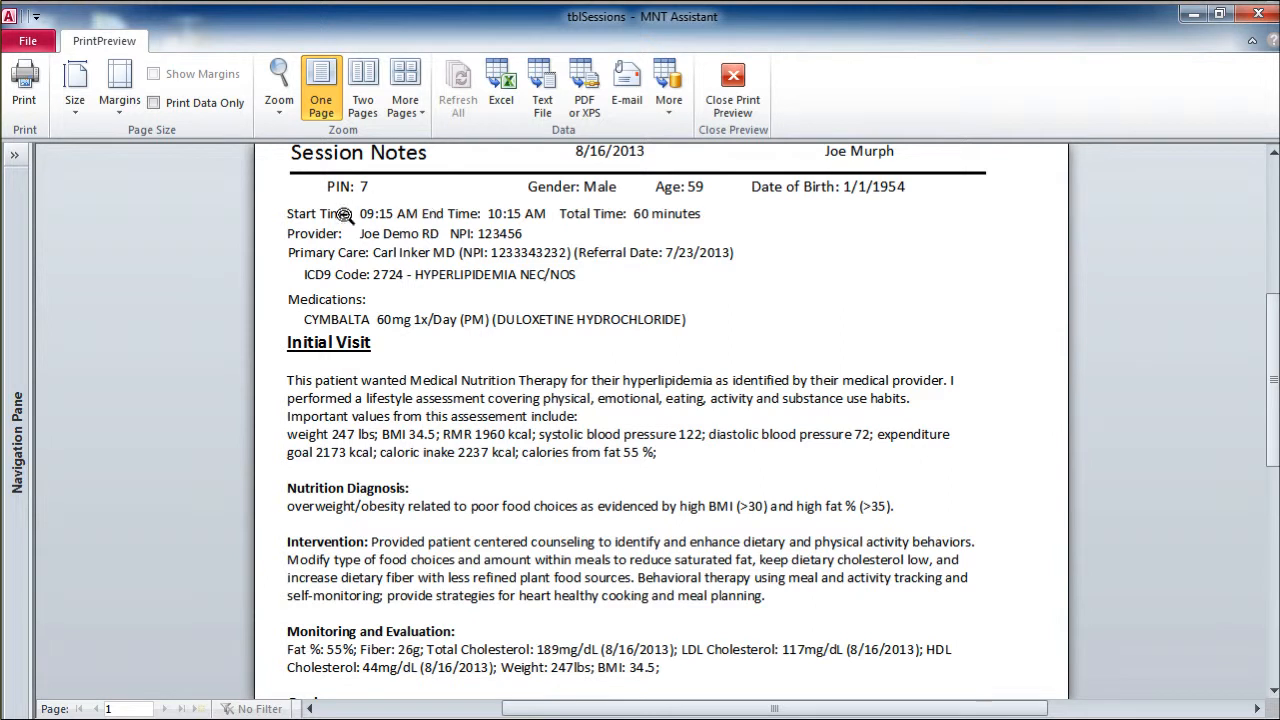
scroll(513, 278, down, 2)
scroll(592, 328, down, 3)
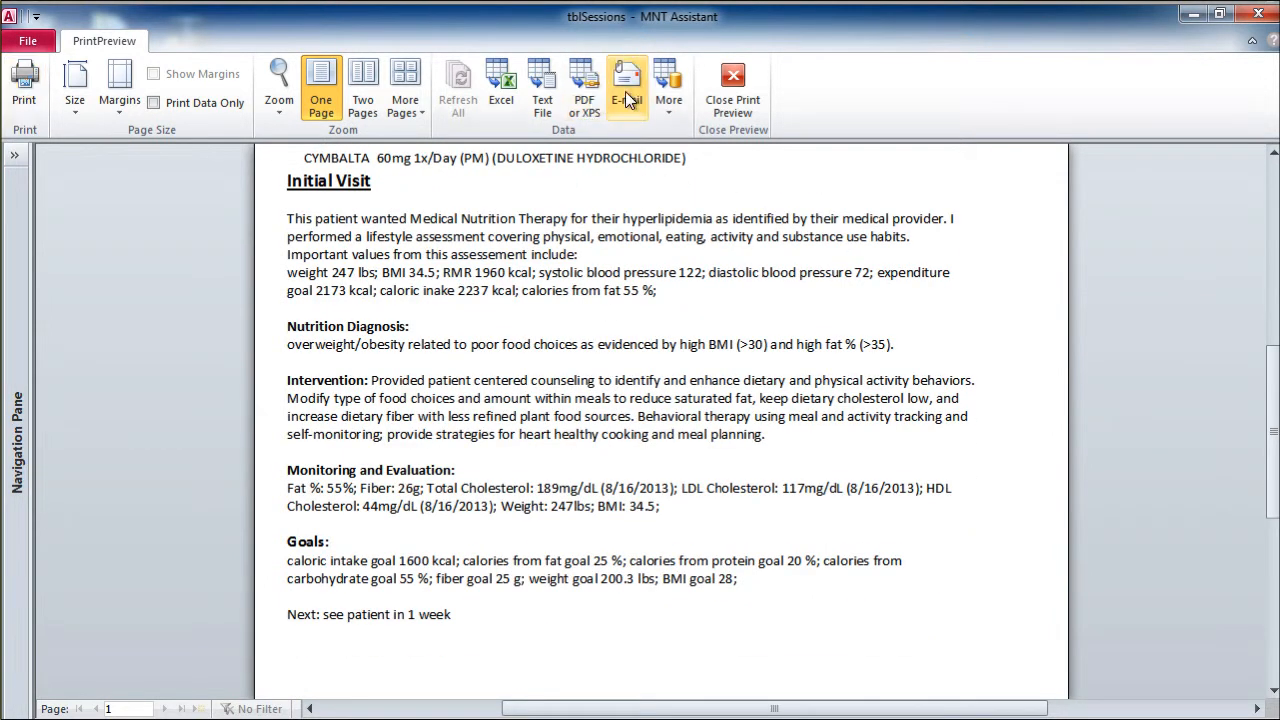
click(754, 94)
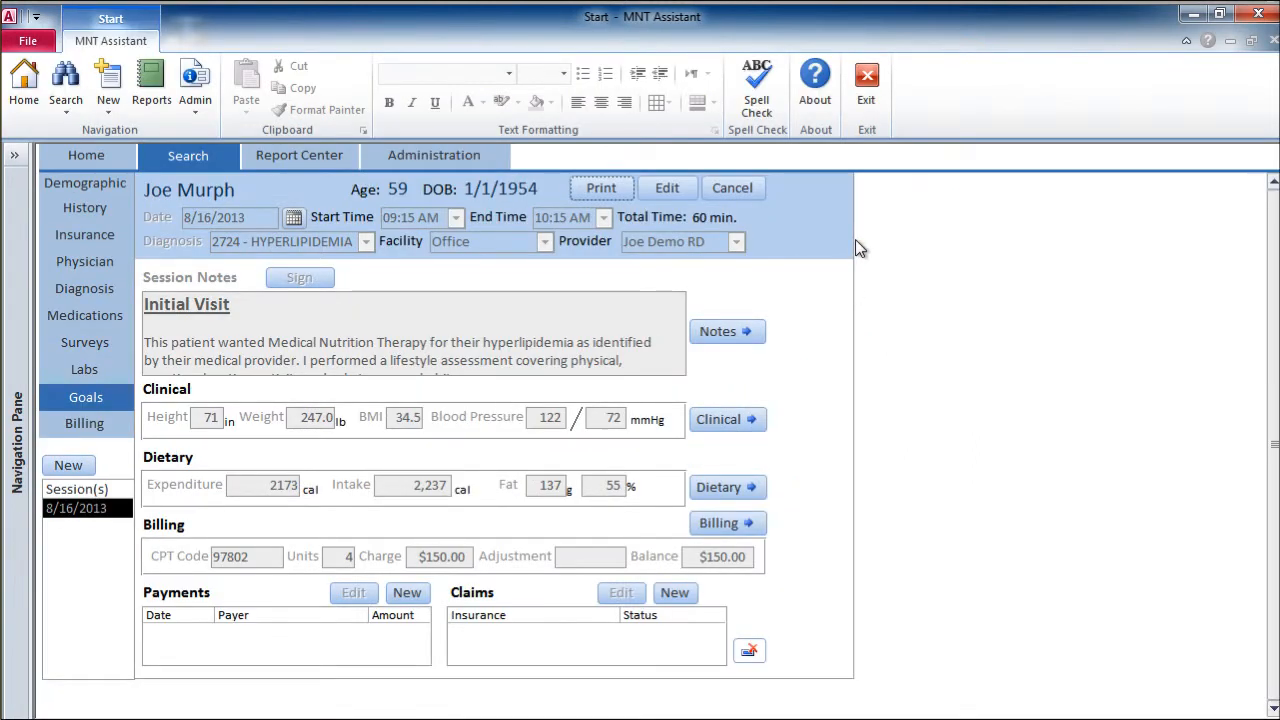
Step: Open the session's patient handout for editing and add the "Fiber Intake - More" recommendation
click(601, 190)
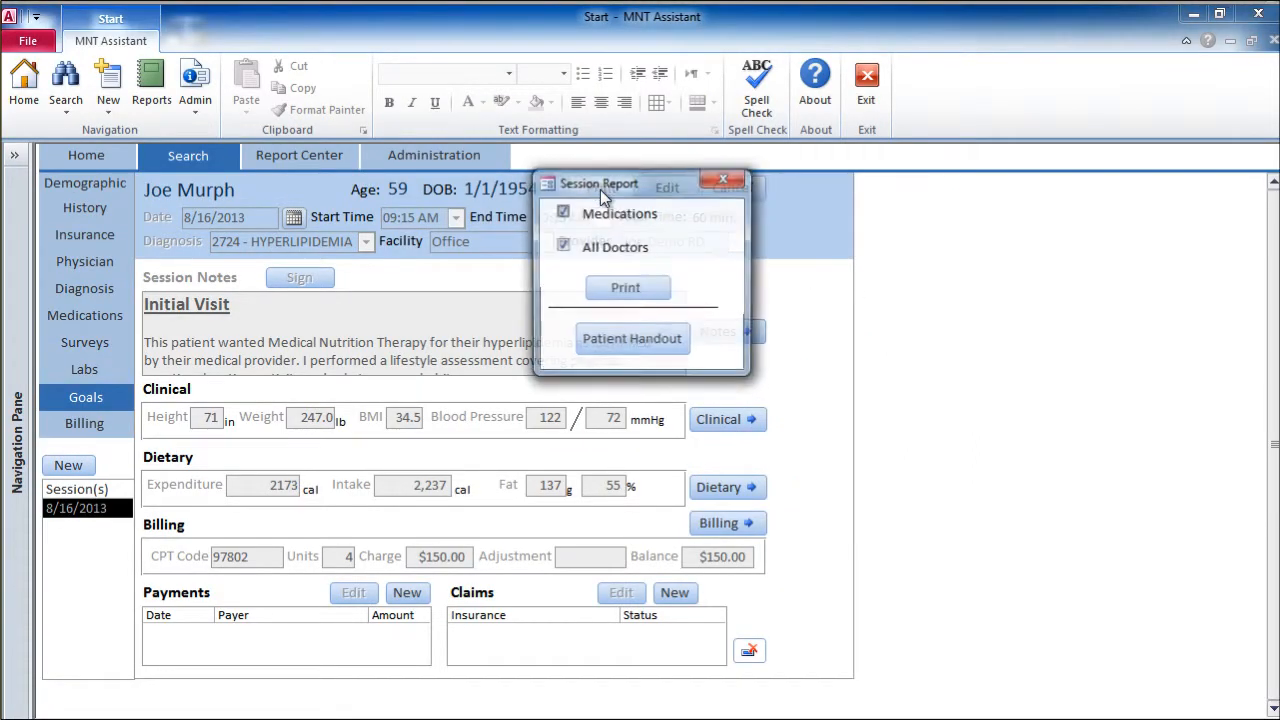
click(660, 357)
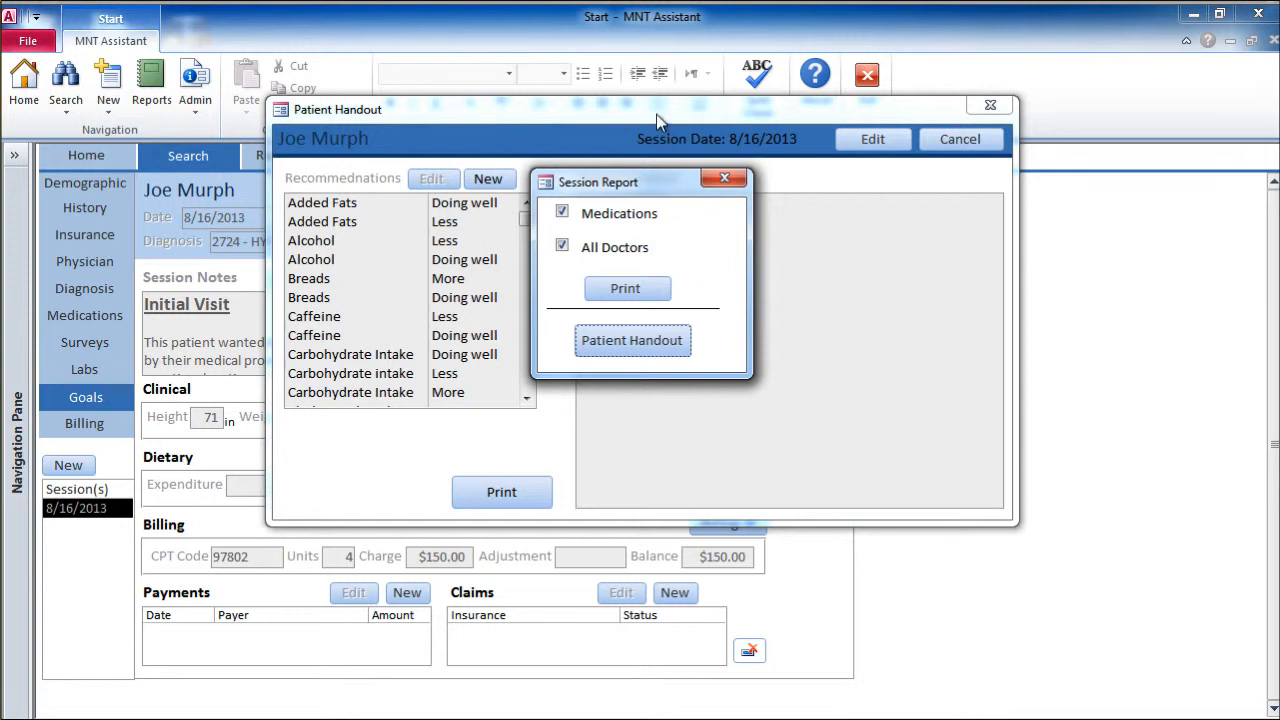
click(872, 139)
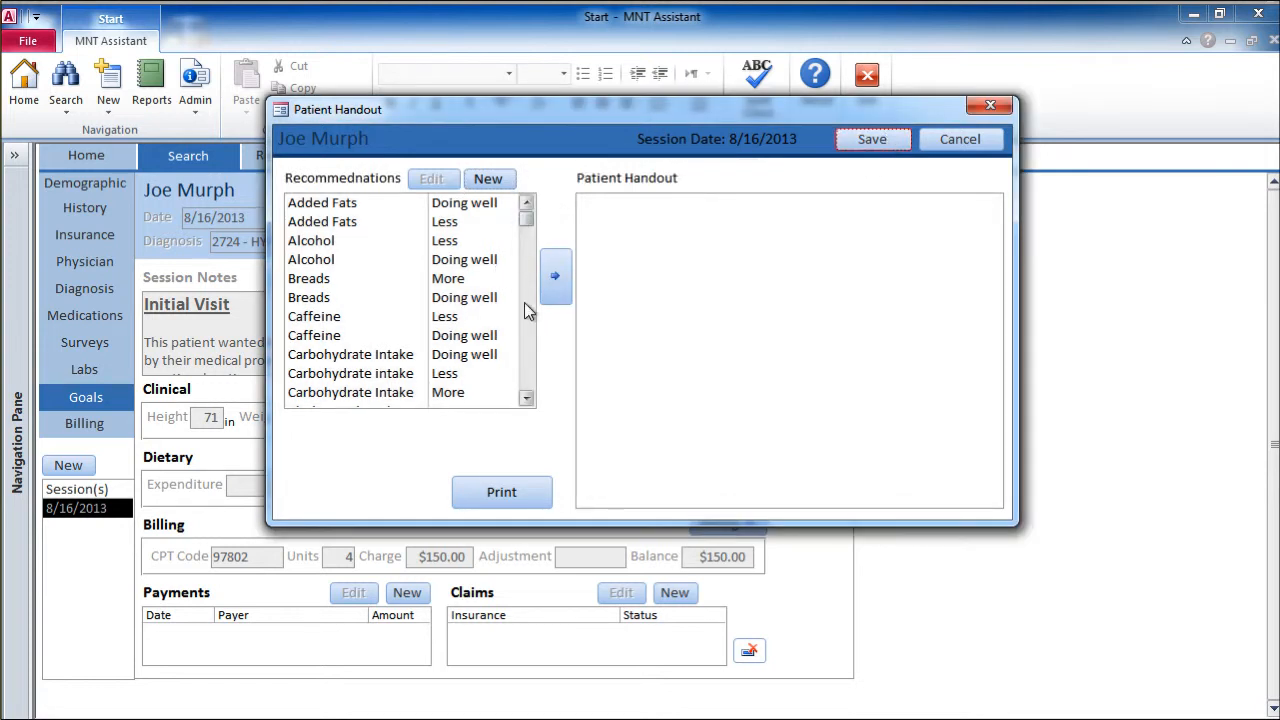
scroll(528, 312, down, 4)
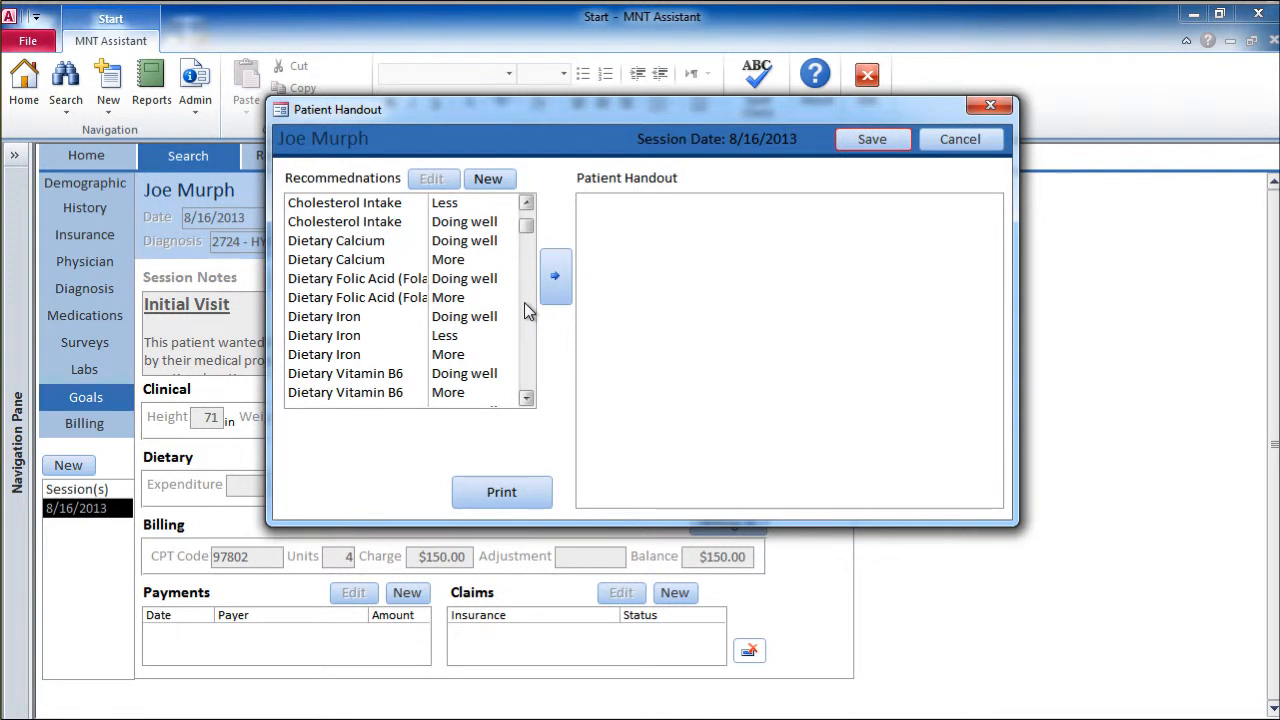
scroll(528, 312, down, 4)
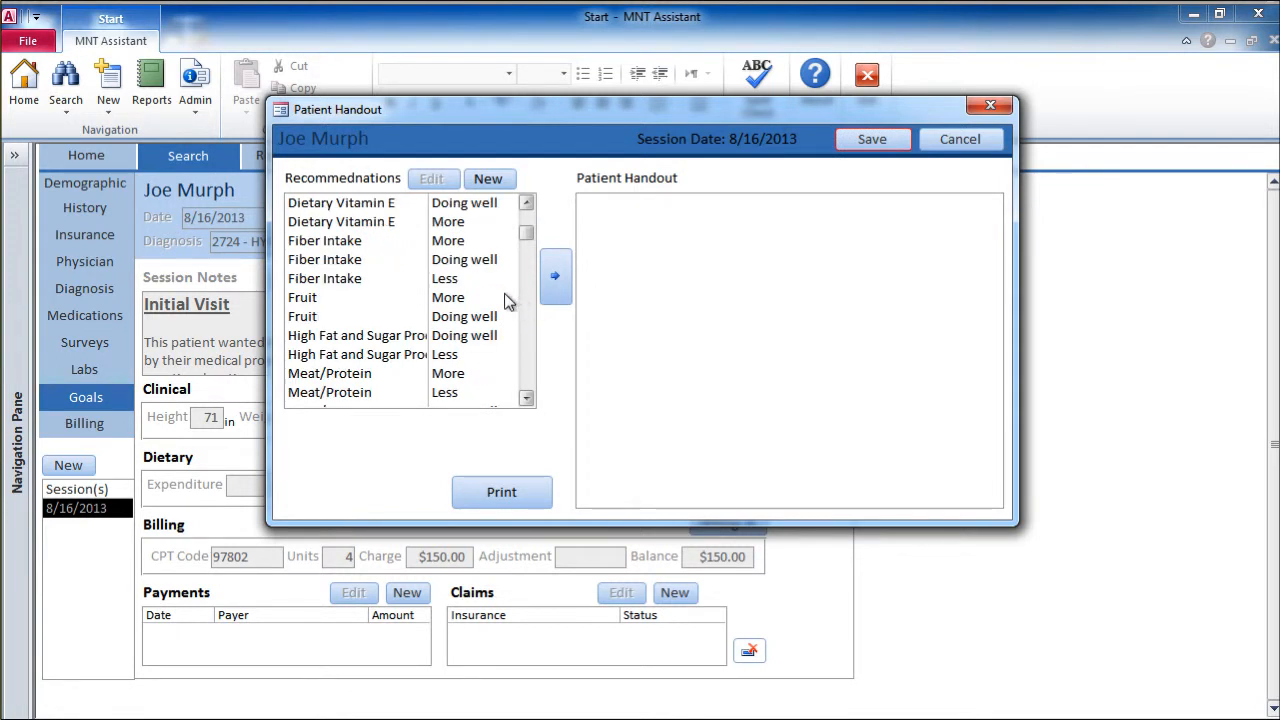
click(447, 243)
click(555, 275)
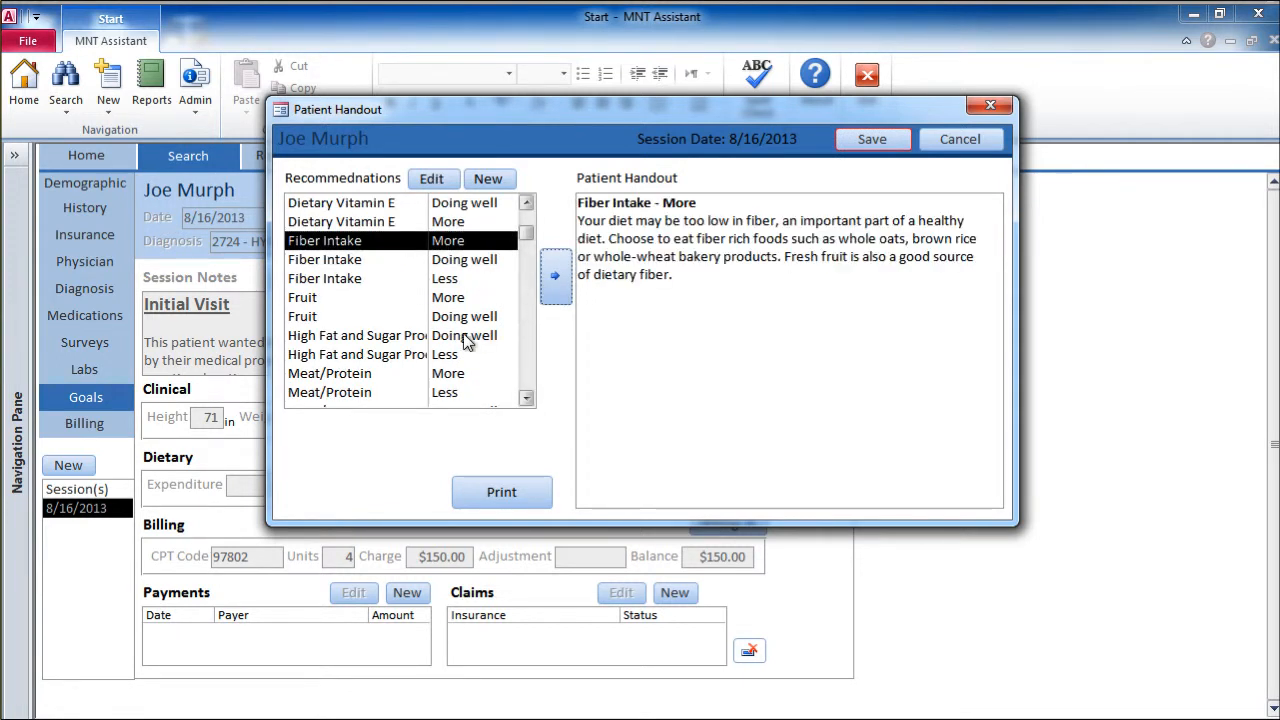
Step: Add the "High Fat and Sugar Products - Less" recommendation, separate the two recommendations with a blank line, and save the handout
click(495, 354)
click(555, 275)
click(735, 273)
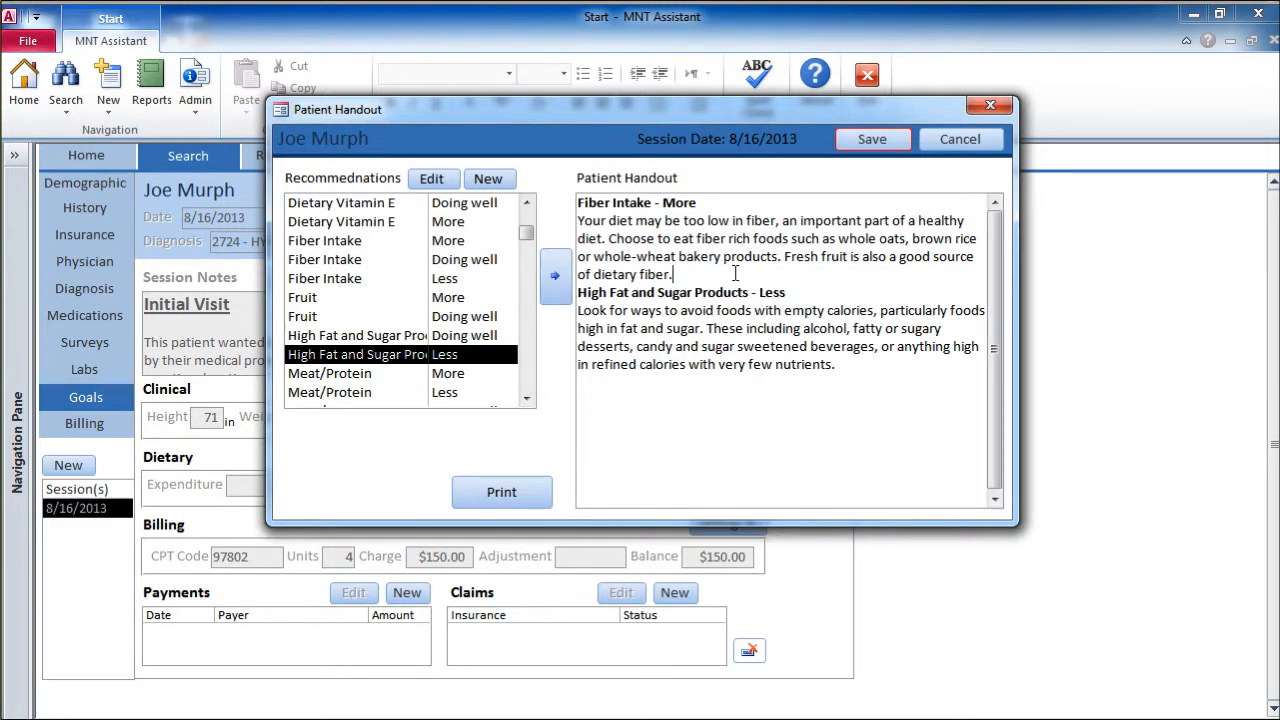
key(Return)
click(866, 139)
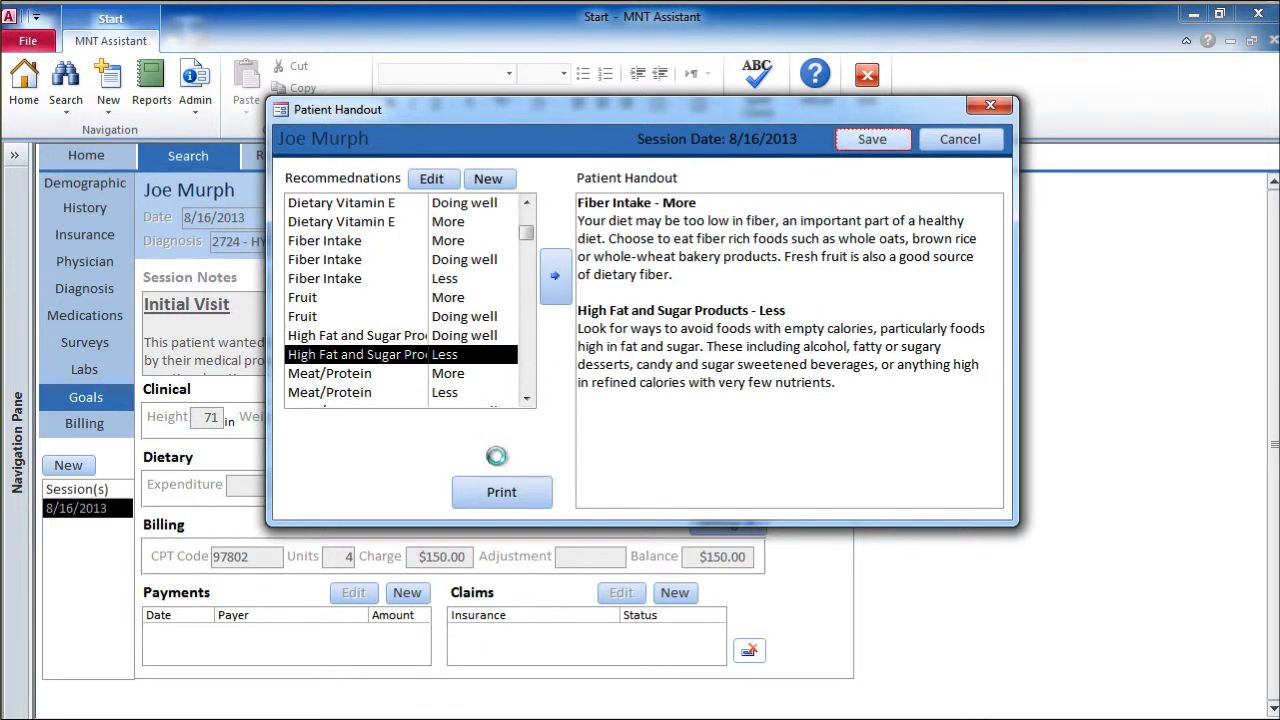
Step: Preview the patient handout for printing and review its recommendations at a readable size
click(524, 497)
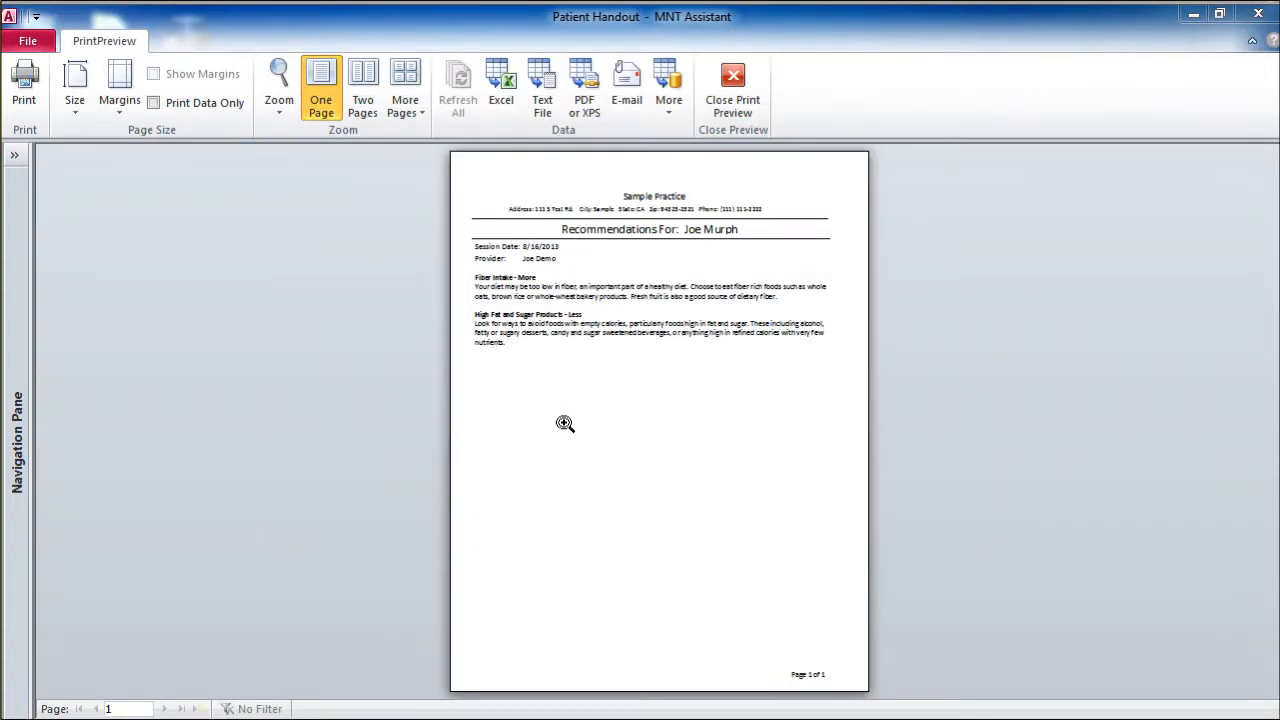
click(636, 342)
scroll(636, 342, up, 3)
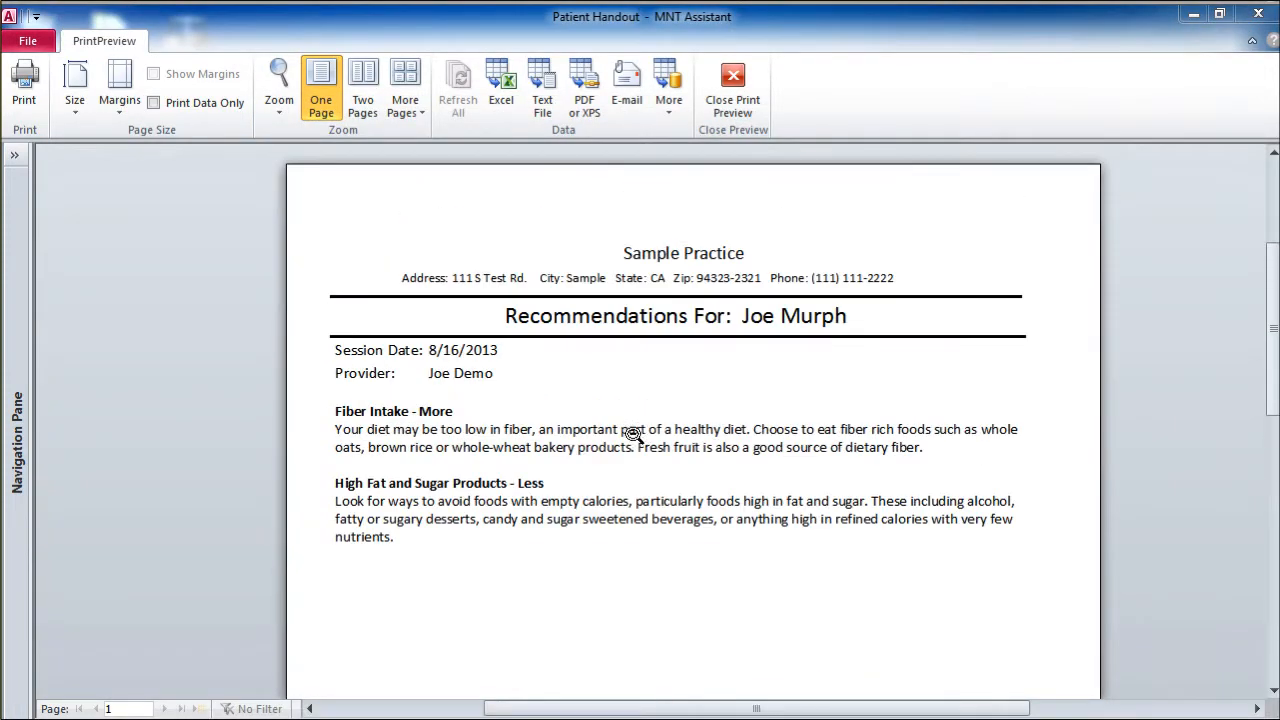
scroll(619, 459, down, 5)
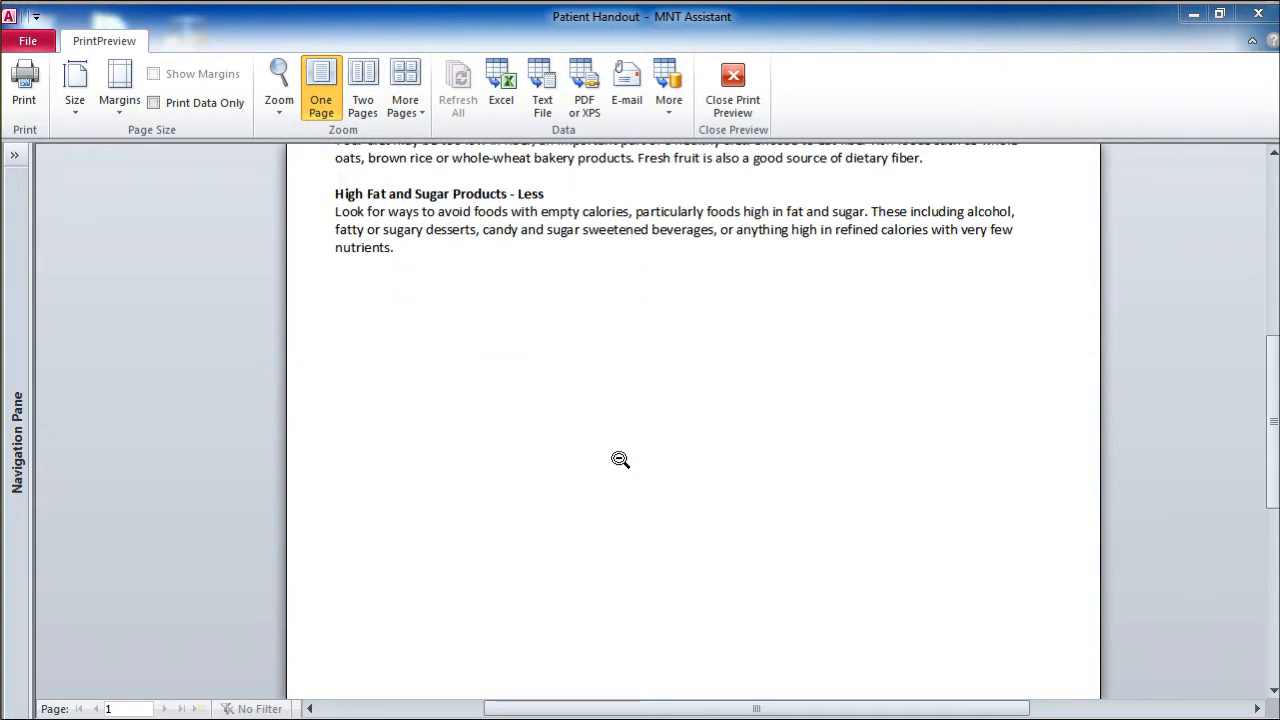
scroll(620, 458, up, 3)
scroll(620, 458, up, 2)
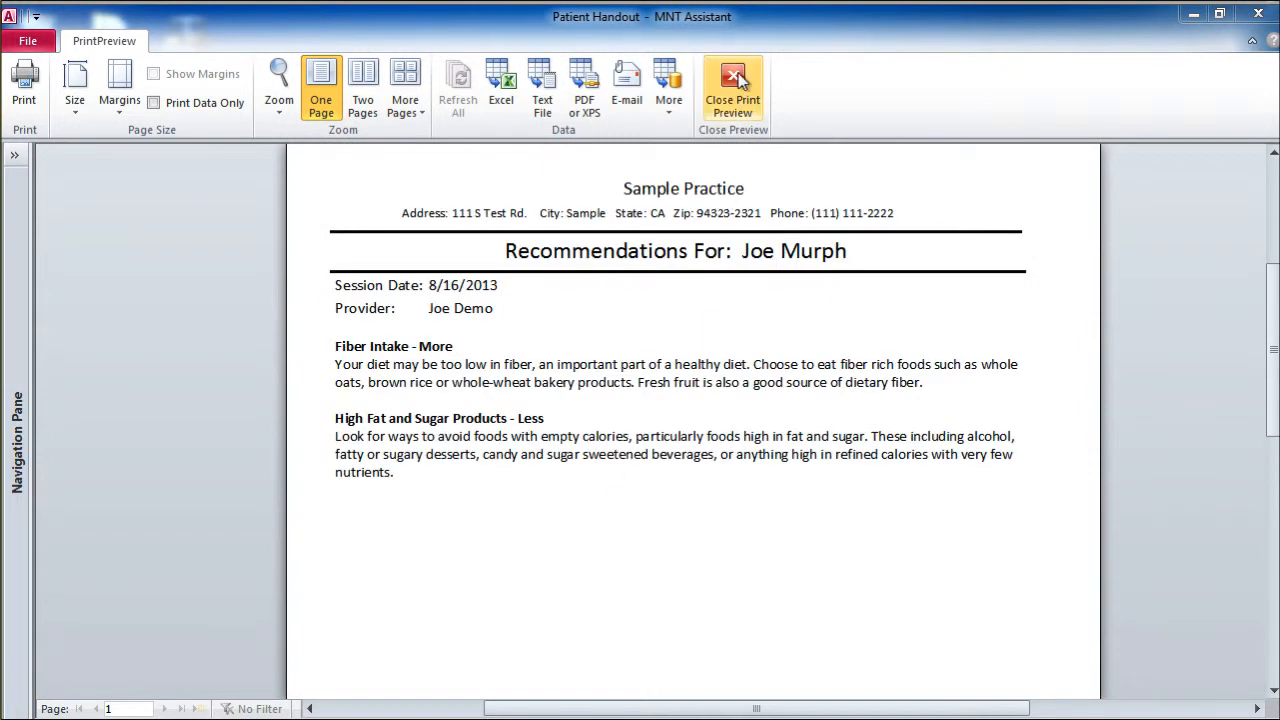
Step: Close the handout preview and record a $15 patient payment dated 8/16/2013 for the session, choosing a payment method
click(735, 82)
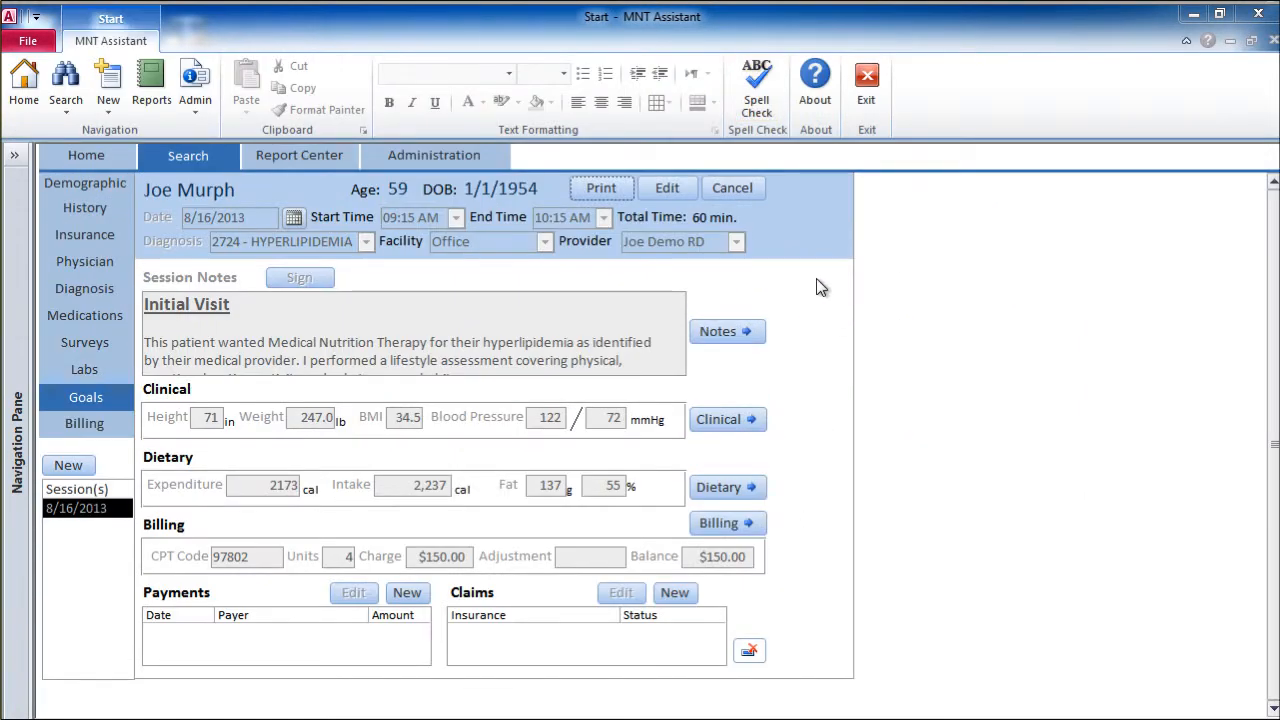
click(757, 332)
click(407, 594)
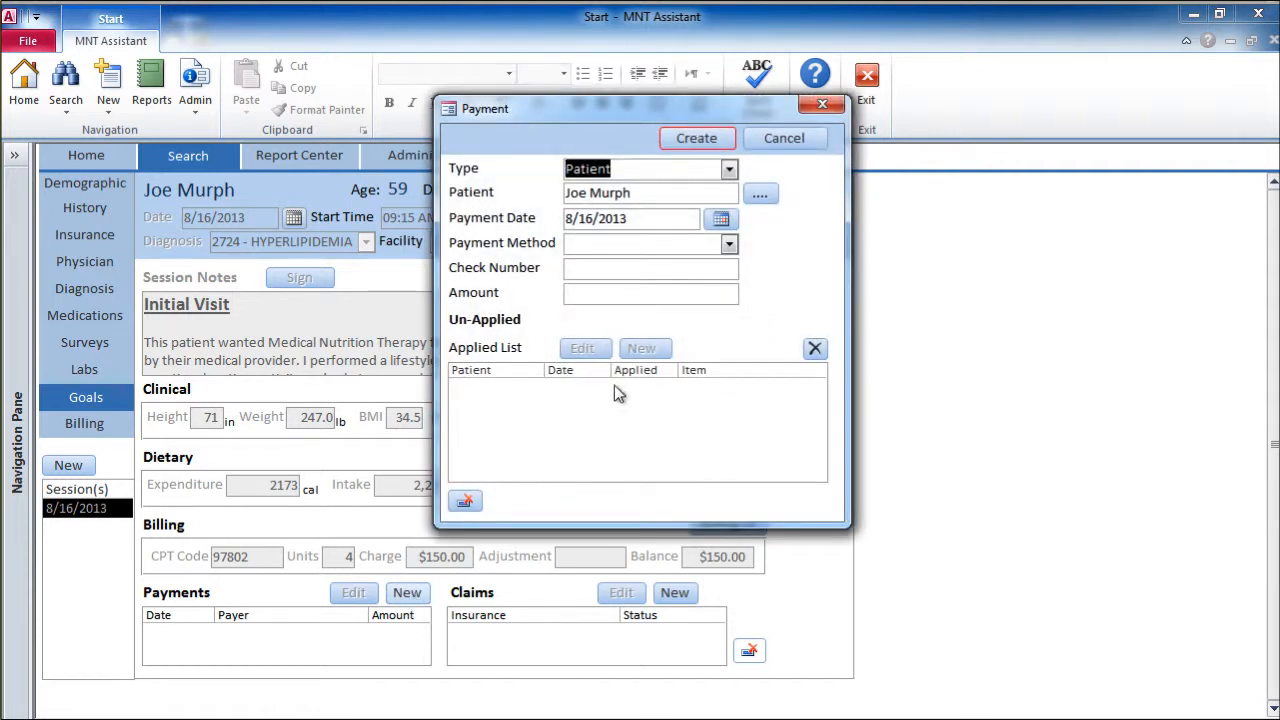
click(730, 245)
click(715, 305)
click(616, 294)
text(15)
click(683, 147)
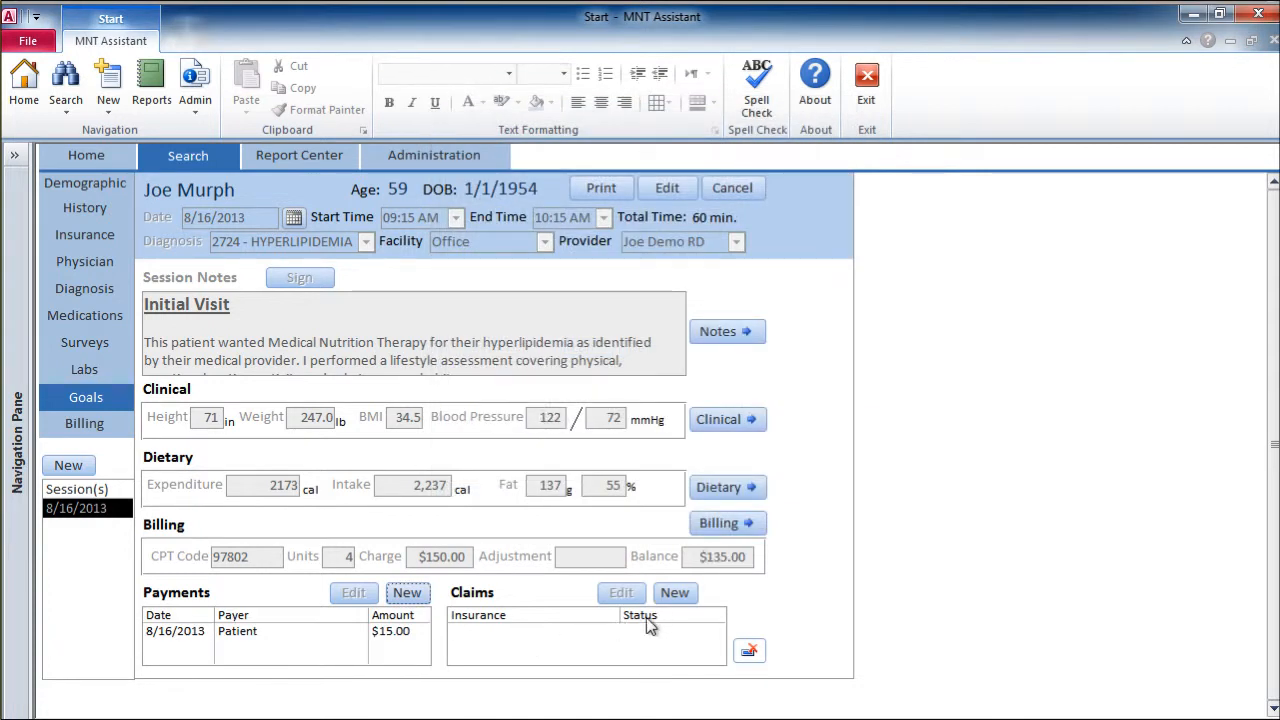
Step: Create the session's CMS 1500 insurance claim for Healthnet - Oregon and return to the 8/16/2013 session overview
click(675, 593)
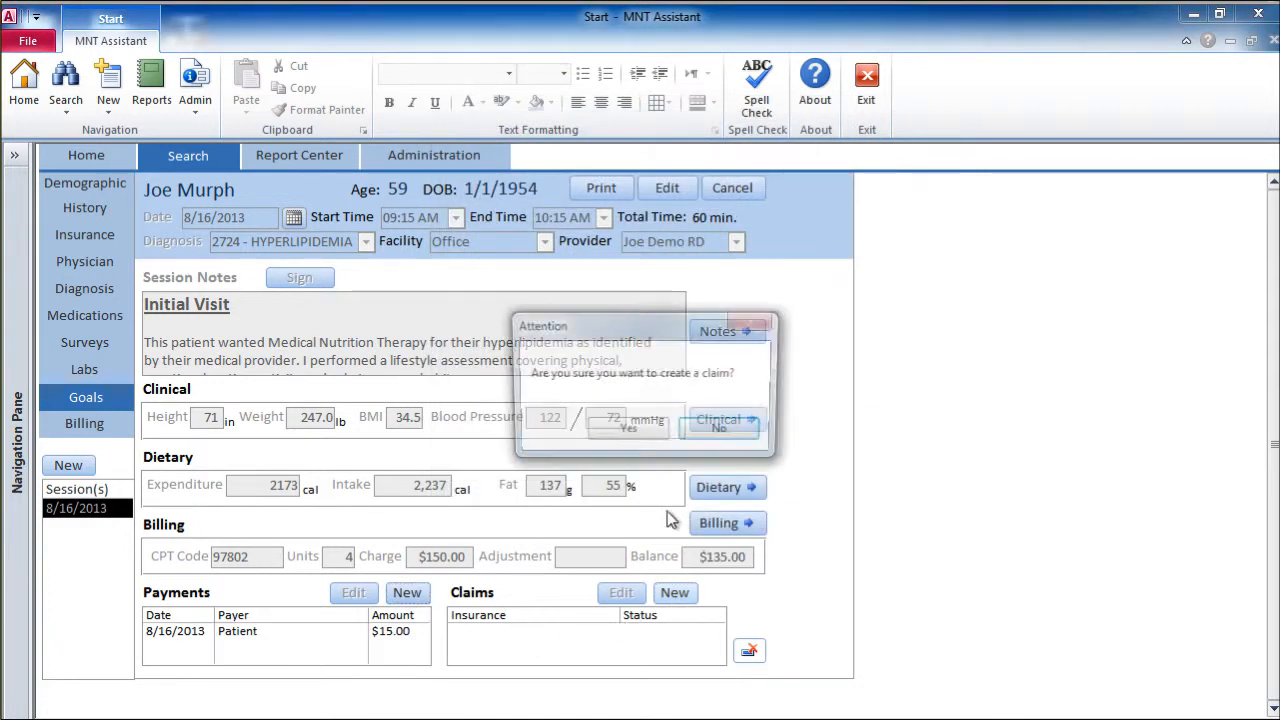
click(630, 429)
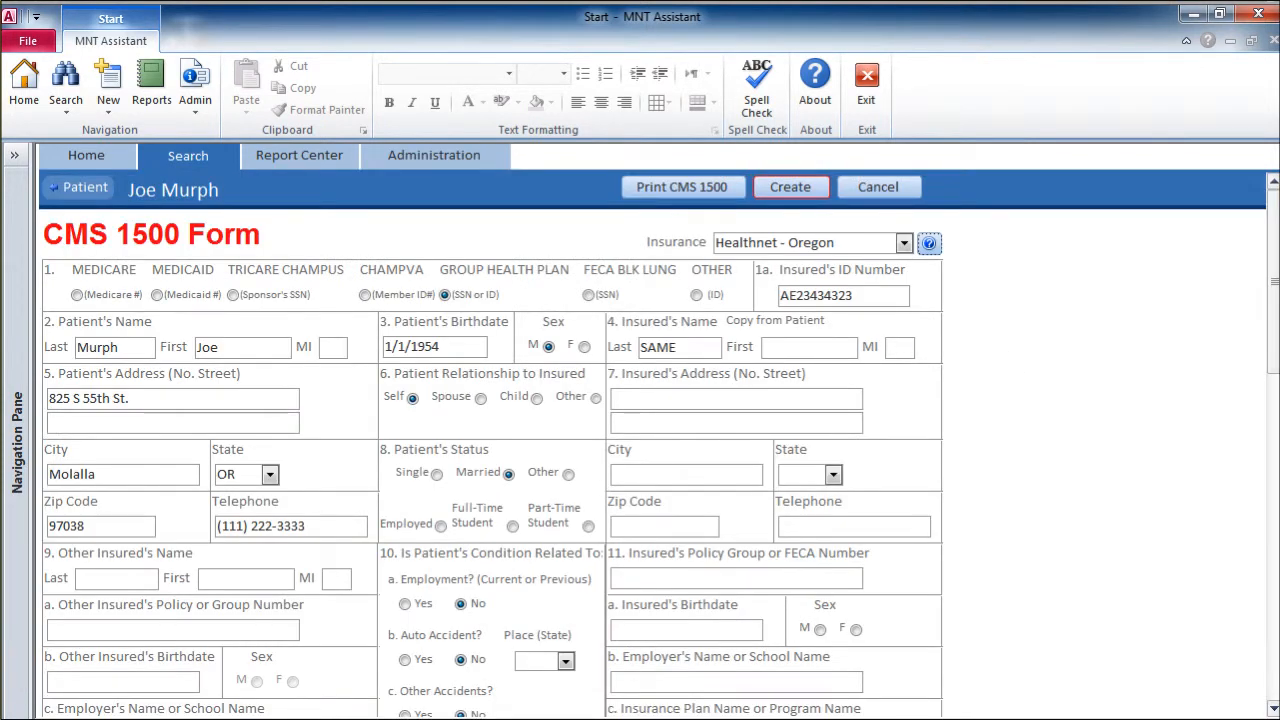
drag(1273, 278, 1070, 243)
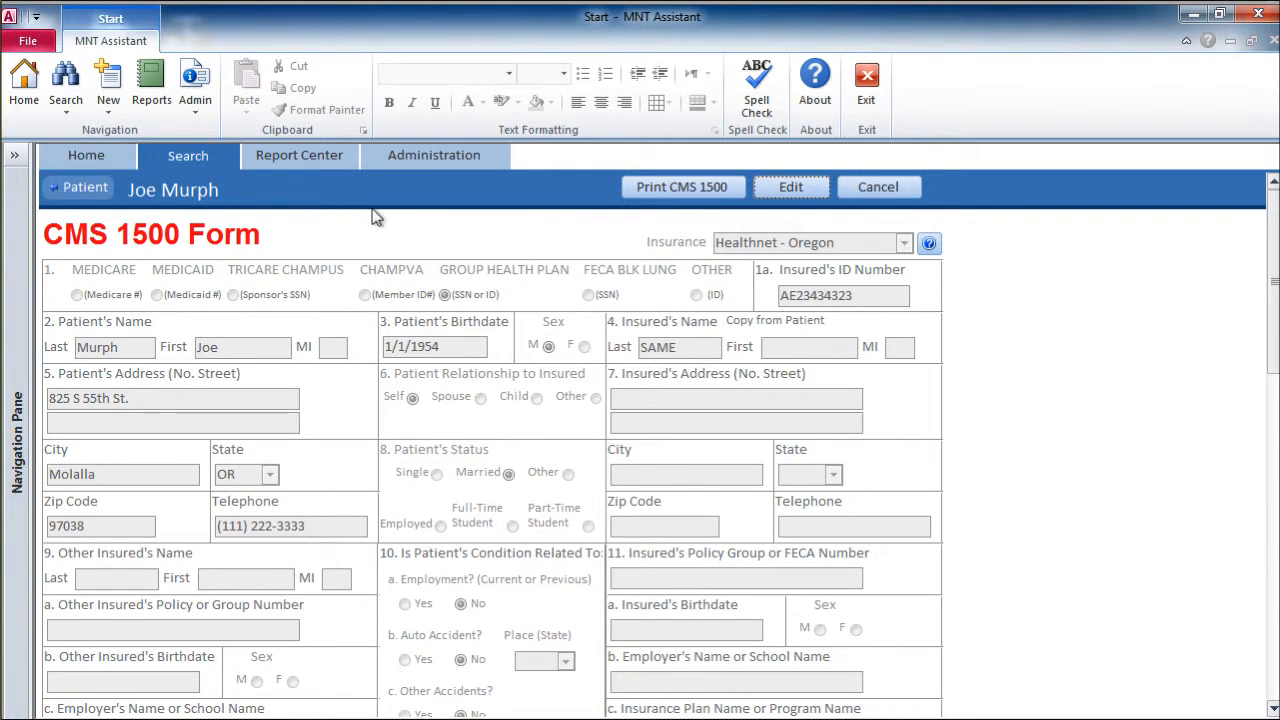
click(93, 198)
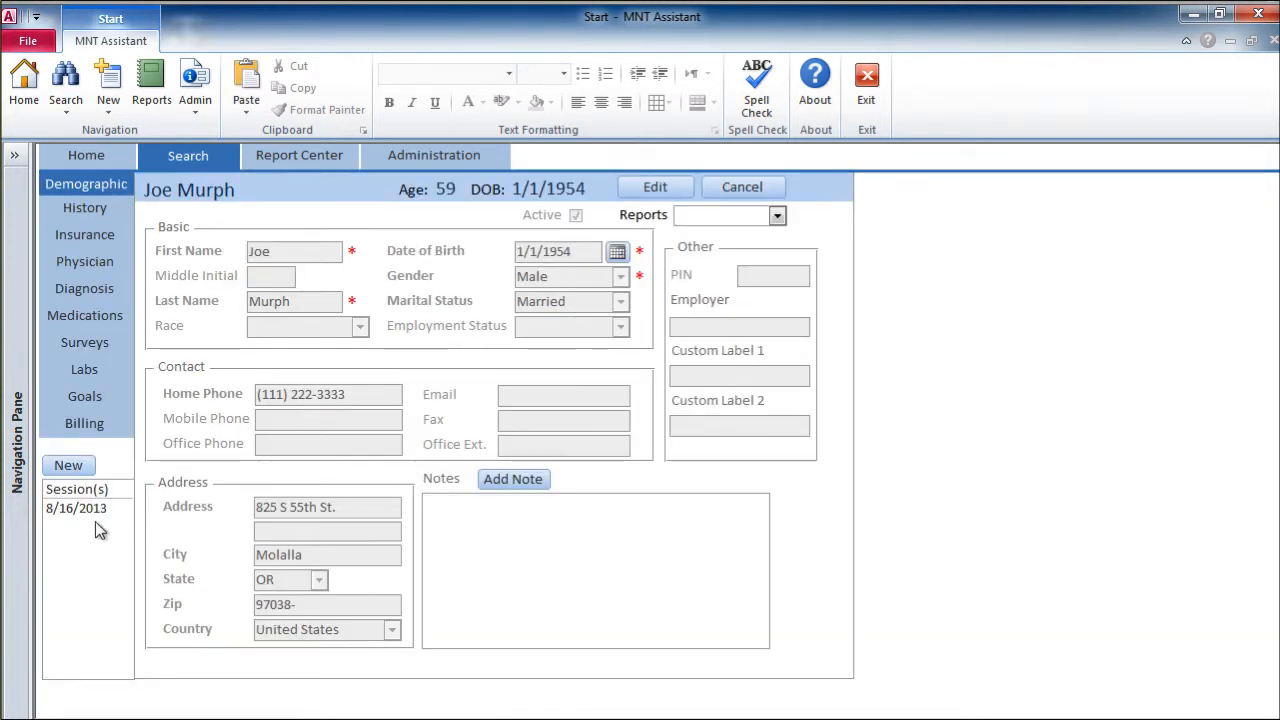
click(100, 509)
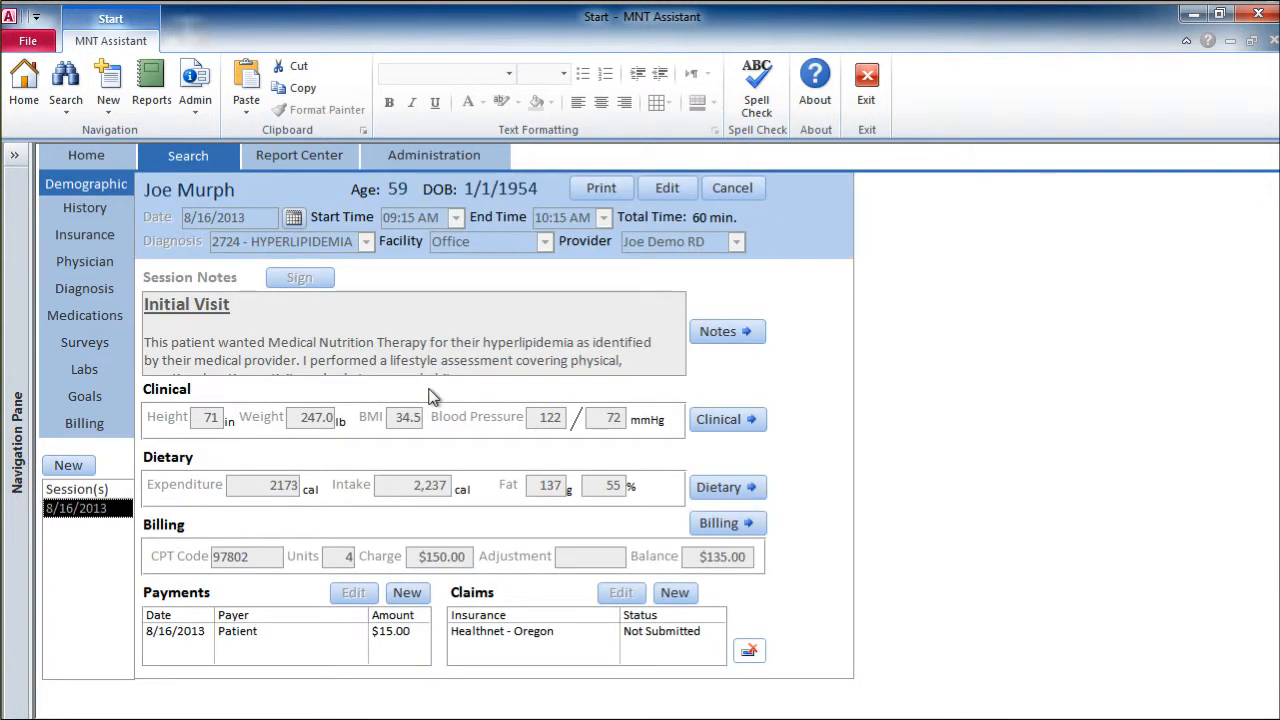
Step: Generate a super bill preview for the session's 97802 charge, leaving the note blank and including the previous balance
click(710, 529)
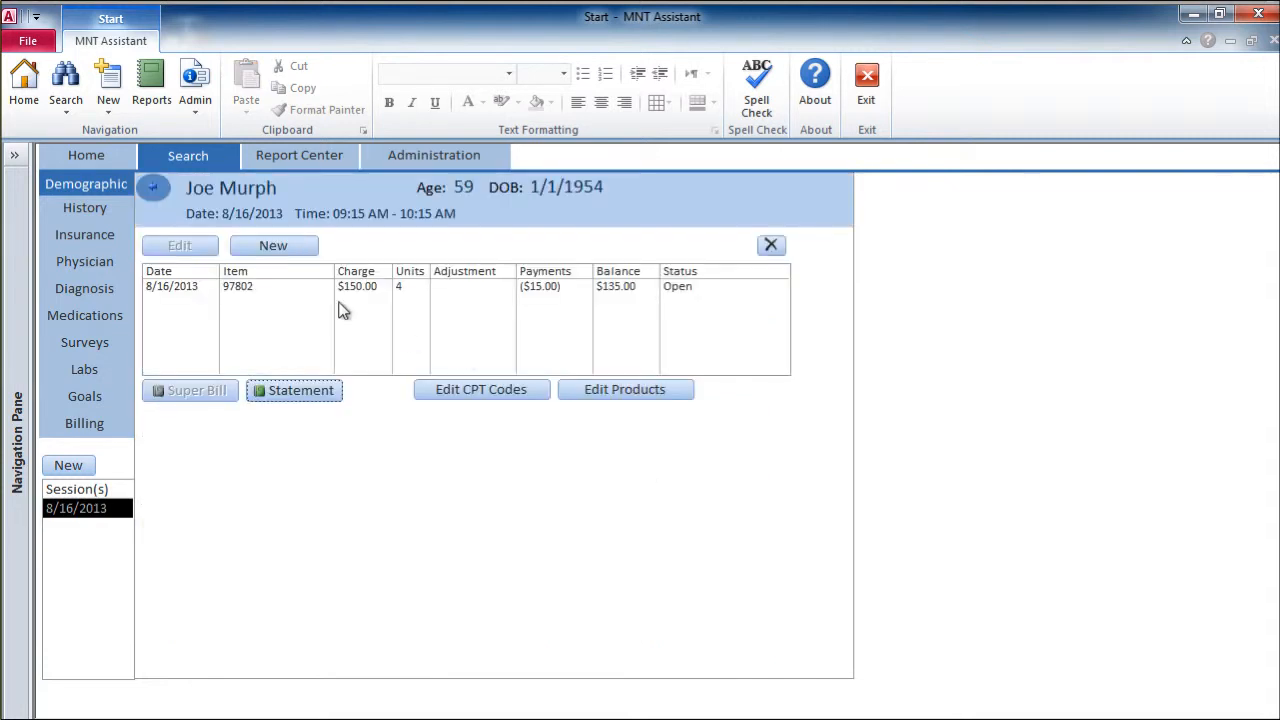
click(335, 291)
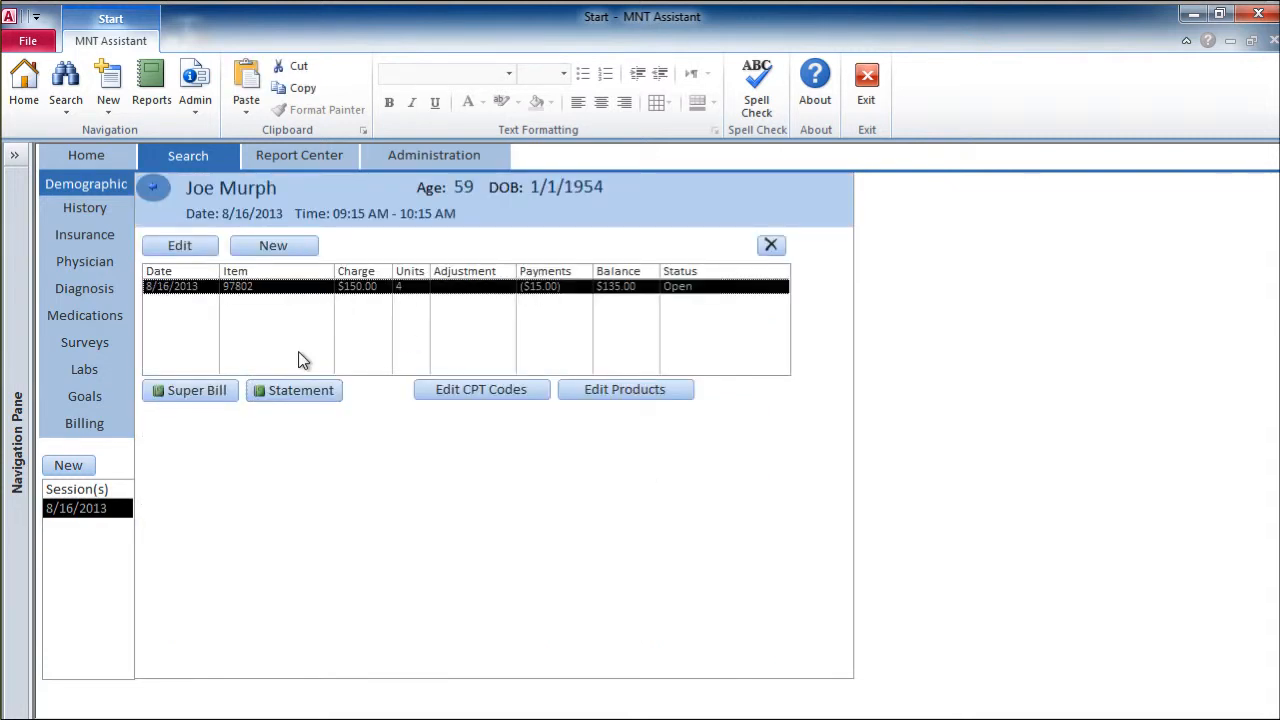
click(200, 391)
click(595, 261)
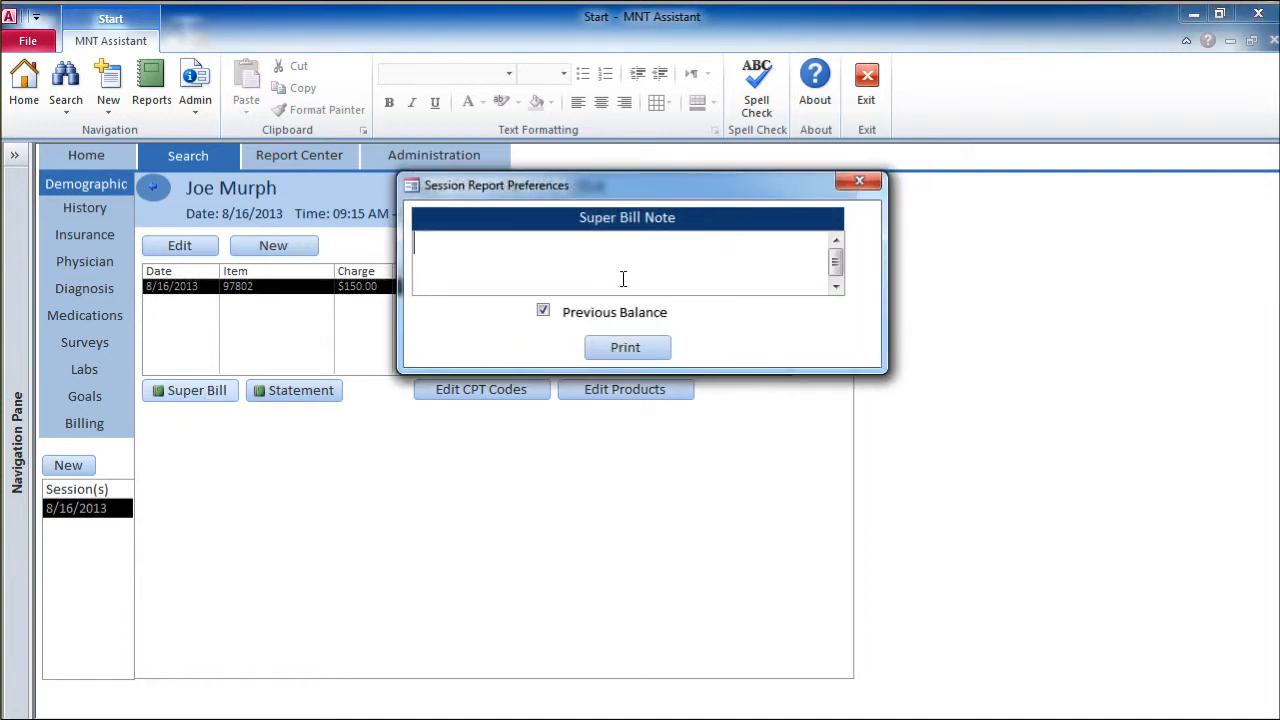
click(620, 345)
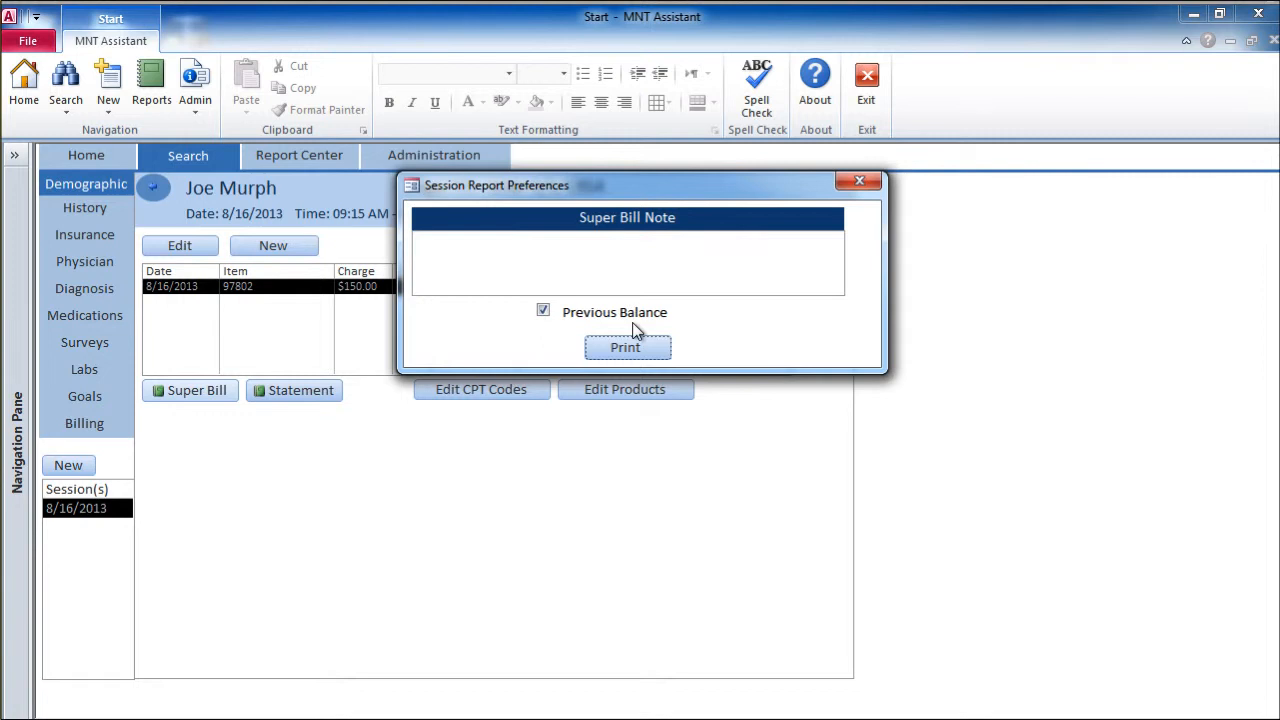
click(630, 346)
Step: Review the super bill's charges, payments and total due, close the preview, and return to the session overview
scroll(665, 318, down, 2)
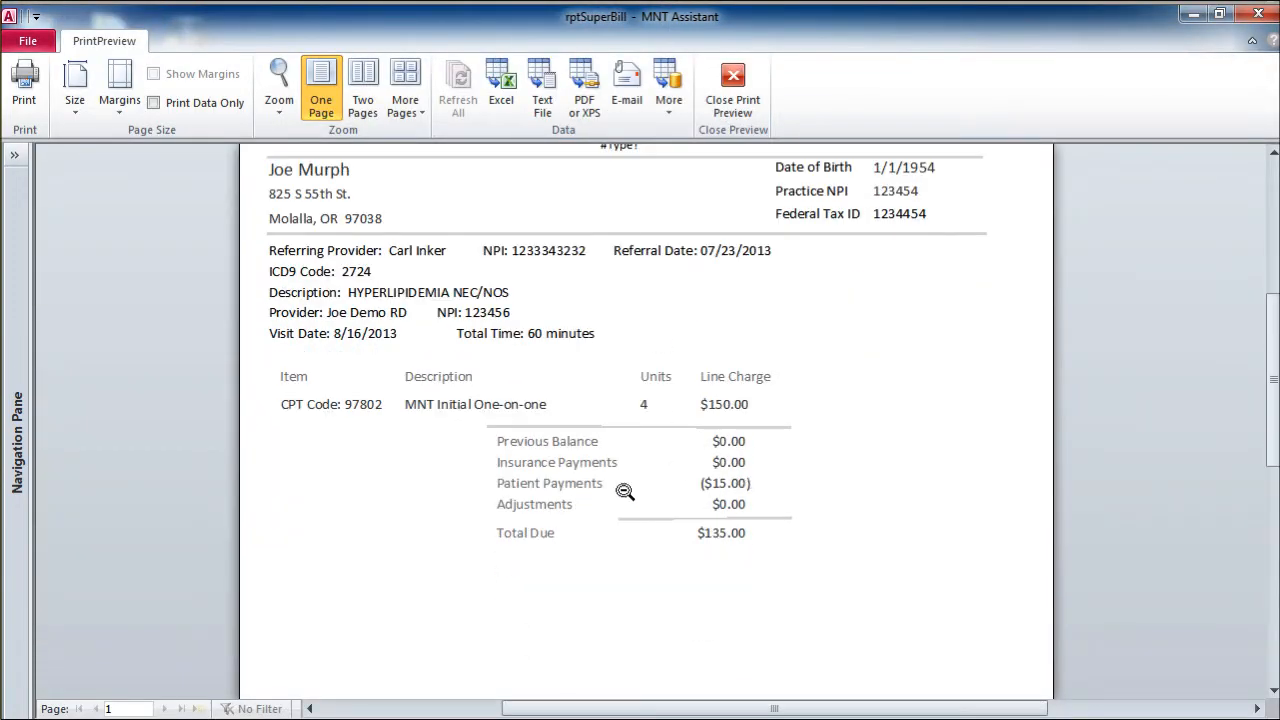
scroll(677, 531, down, 2)
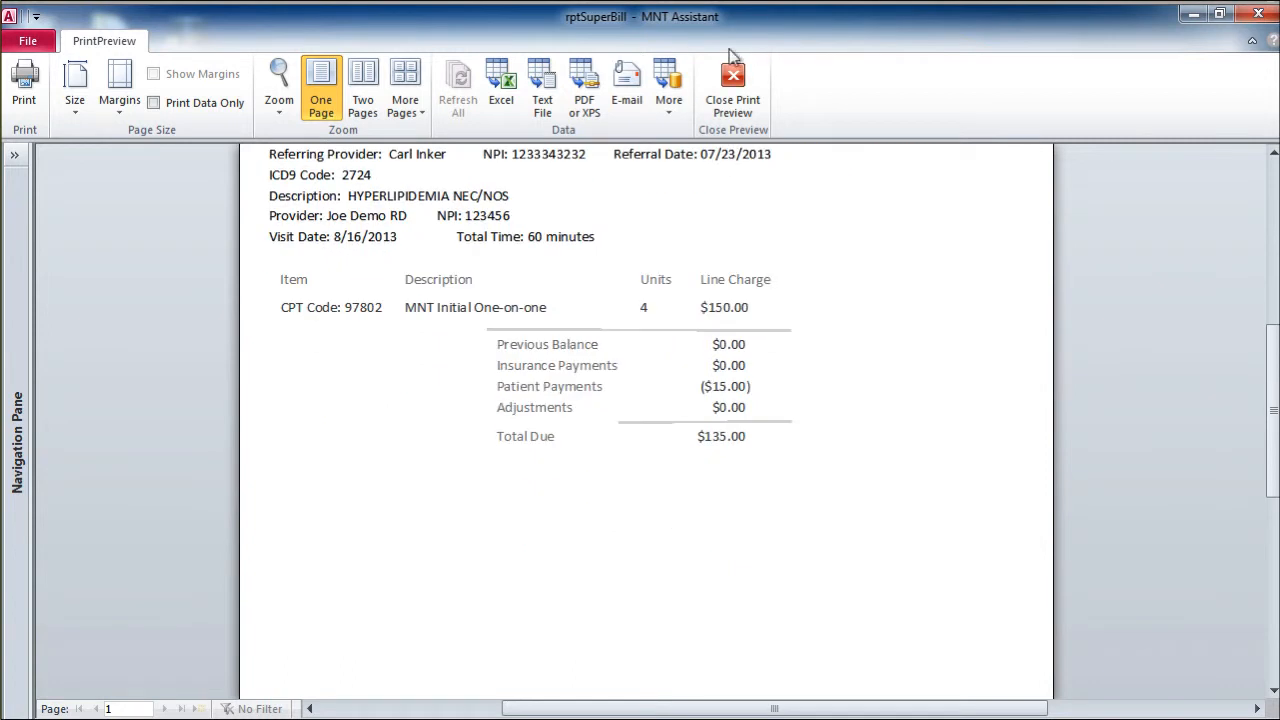
click(737, 102)
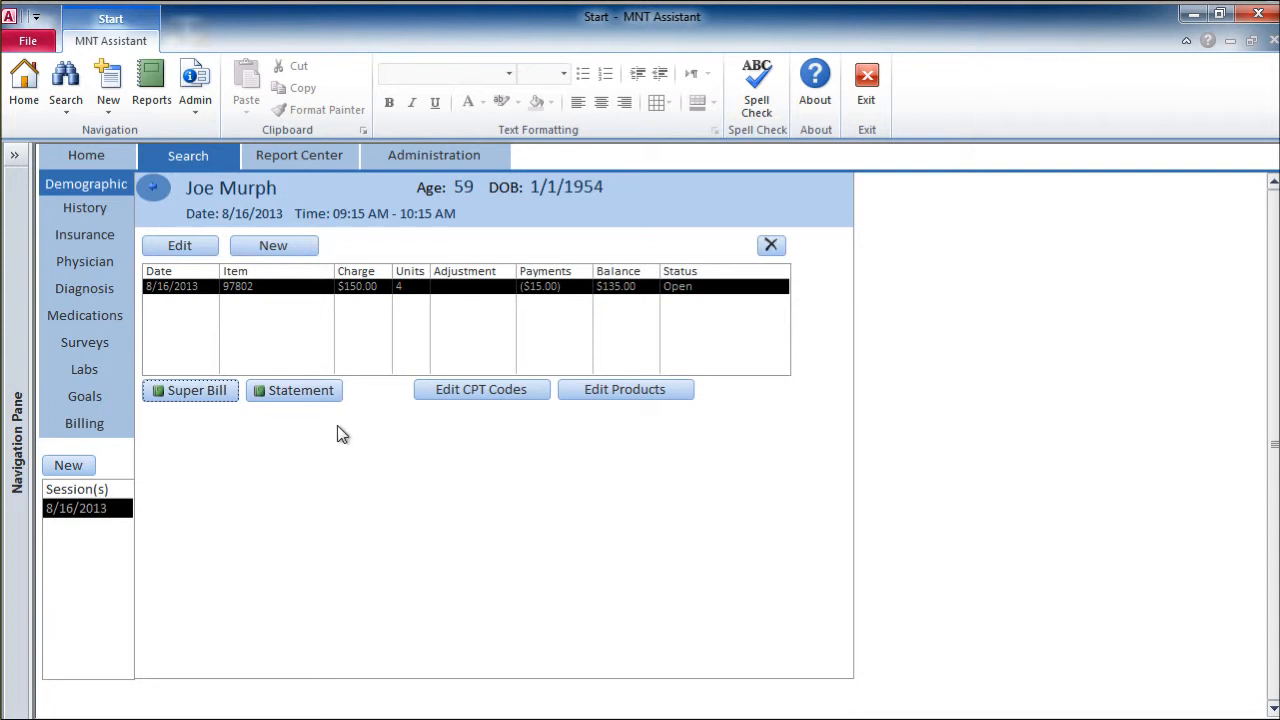
click(152, 189)
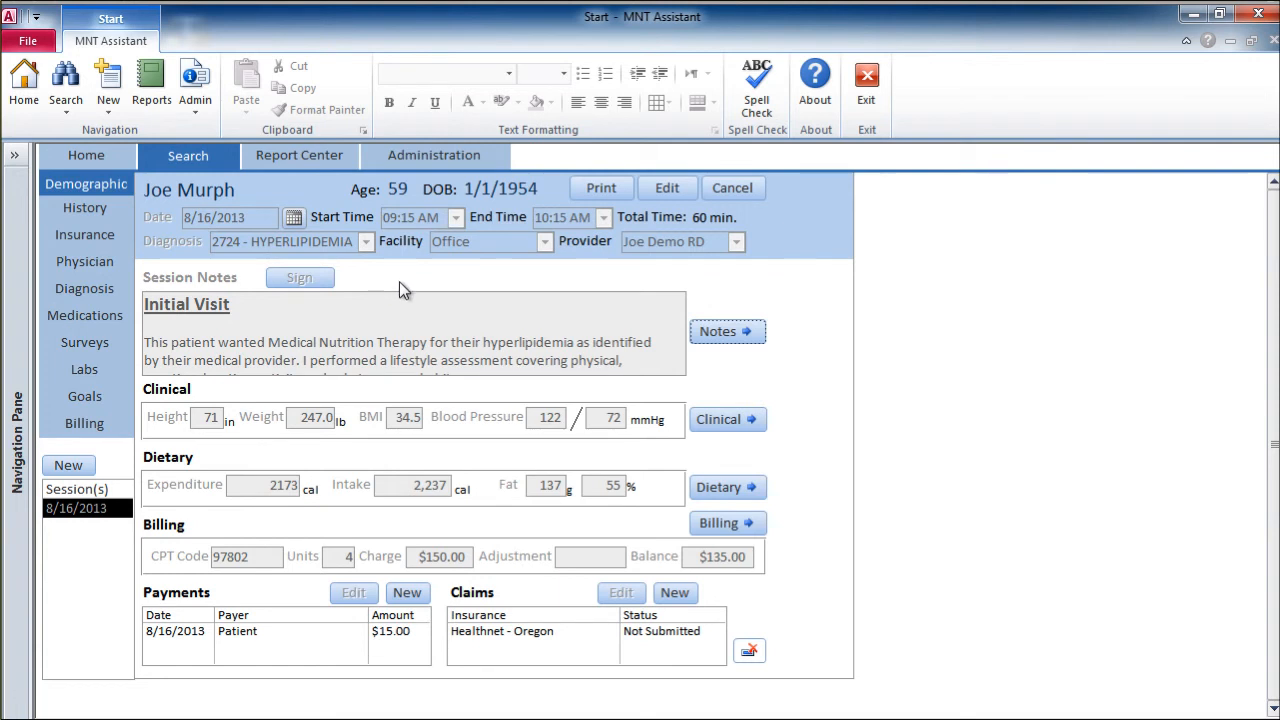
click(928, 3)
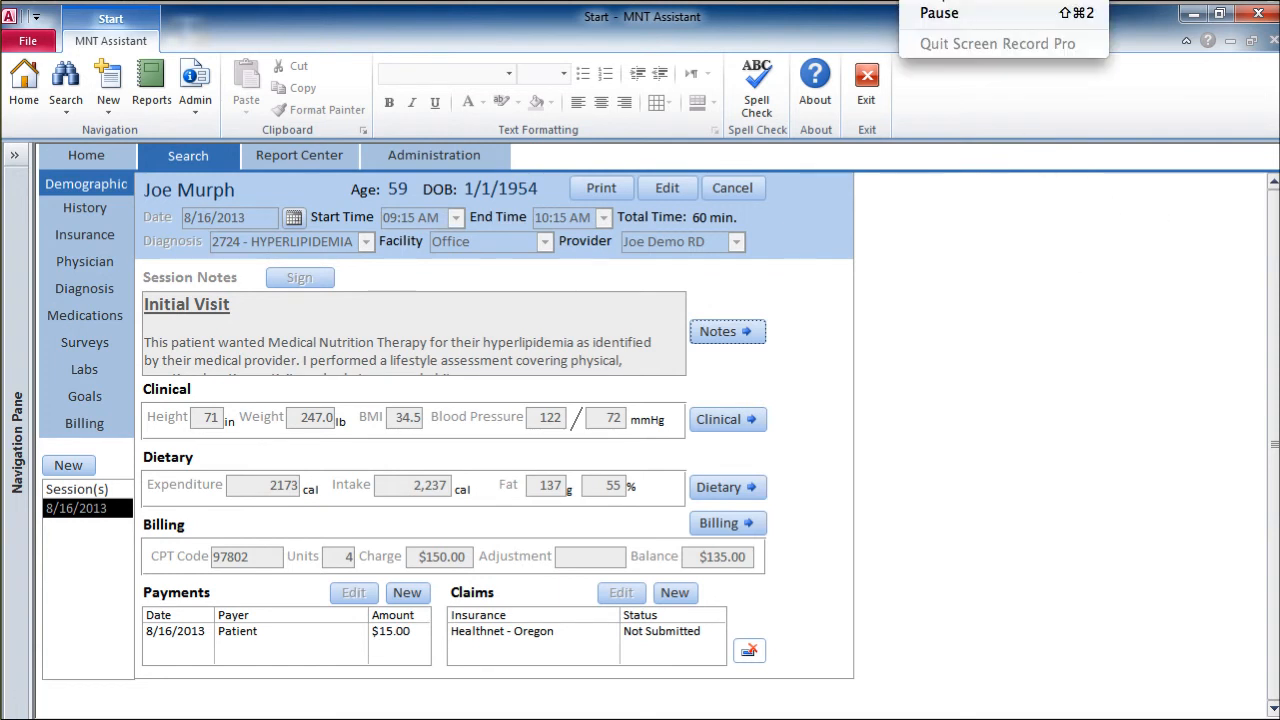